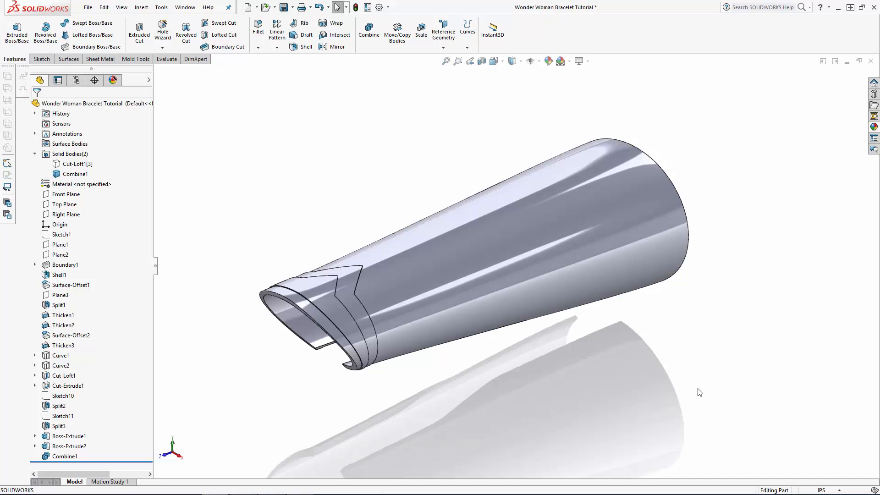
# Step: Open a new sketch on the Top Plane and view the bracelet from the top
pyautogui.click(64, 204)
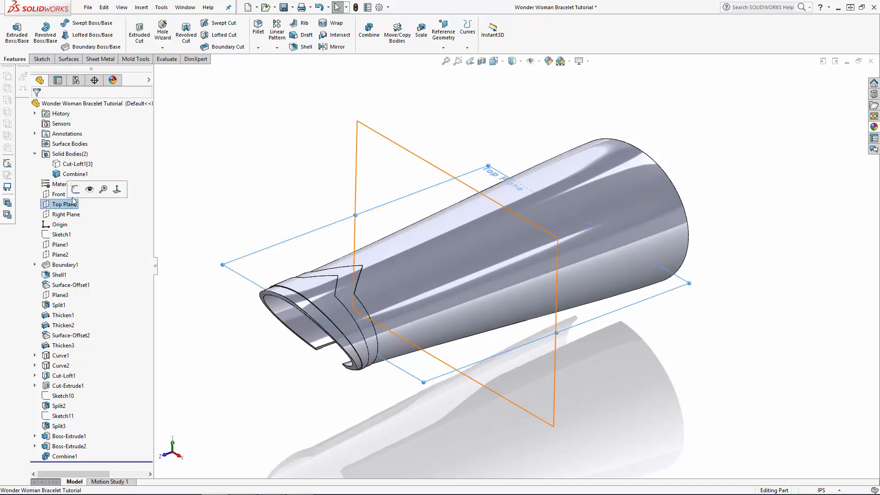
pyautogui.click(65, 192)
pyautogui.click(494, 61)
pyautogui.click(545, 112)
pyautogui.click(394, 103)
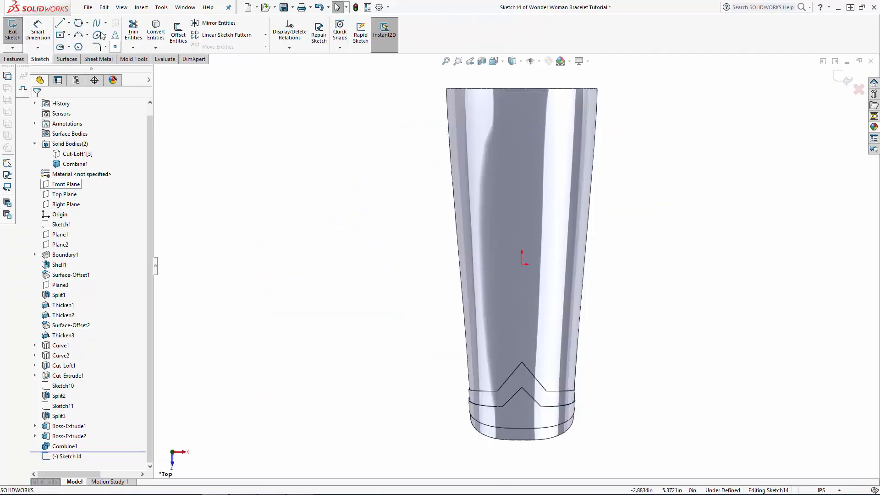
# Step: Draw a vertical centerline about 4.77 in long from the origin past the bracelet's wide end
pyautogui.click(68, 22)
pyautogui.click(77, 45)
pyautogui.click(521, 264)
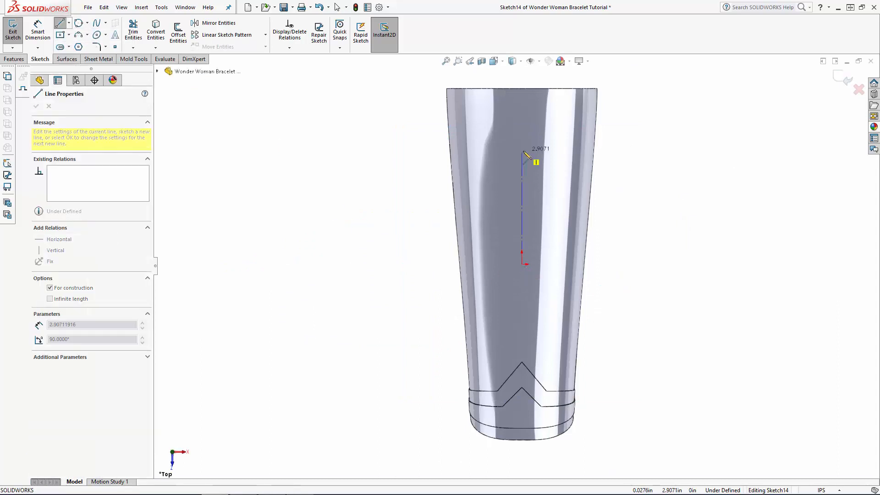
pyautogui.click(522, 88)
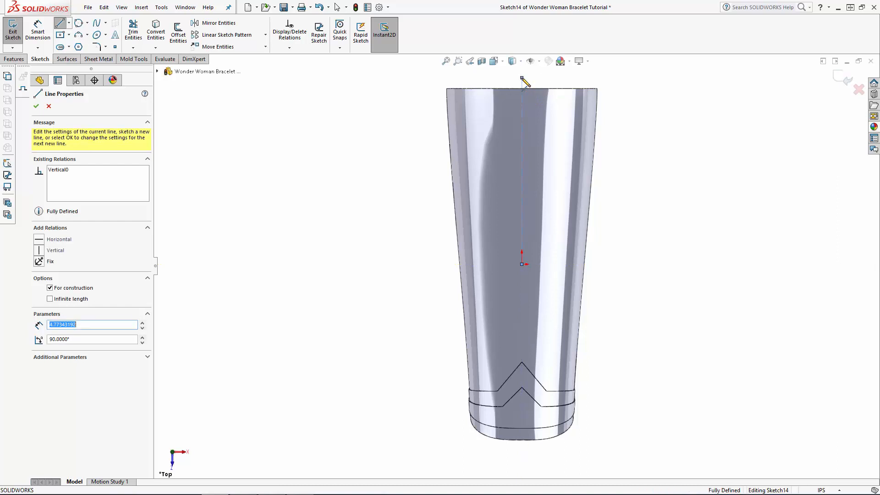
pyautogui.press('Escape')
pyautogui.press('Escape')
# Step: Sketch a closed five-line profile: a horizontal line about 2.59 in long through the centerline's end, two slanted sides, and an inverted V peaking on the wide end's edge
pyautogui.scroll(-4, 523, 81)
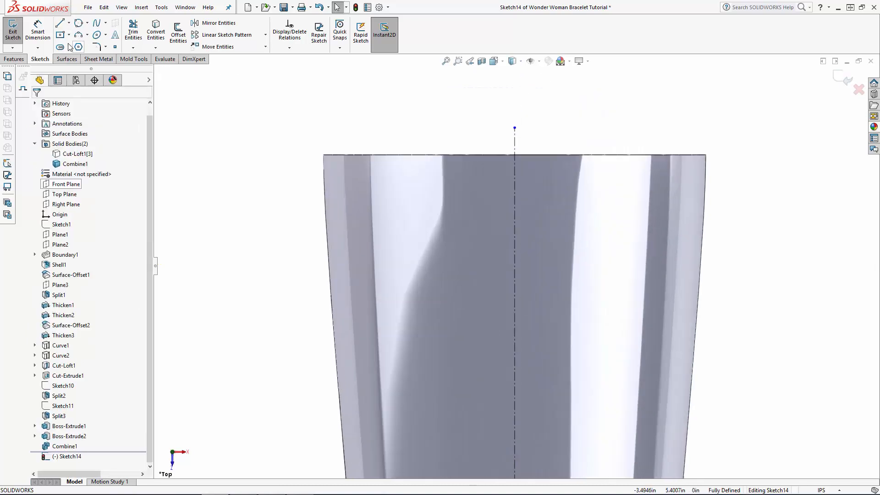
pyautogui.press('l')
pyautogui.click(395, 127)
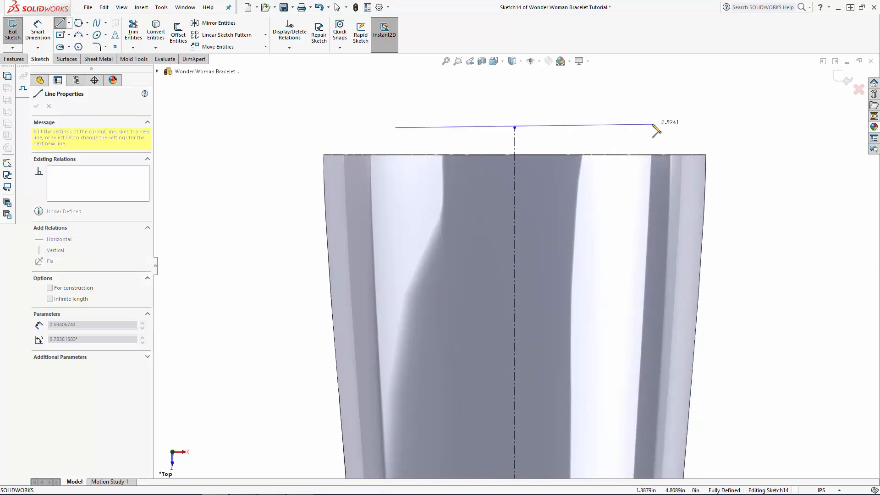
pyautogui.click(652, 127)
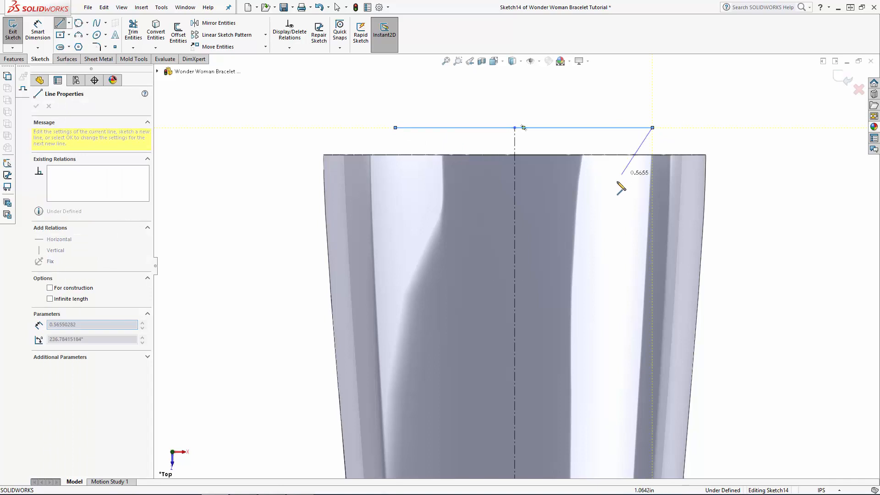
pyautogui.click(590, 246)
pyautogui.click(514, 155)
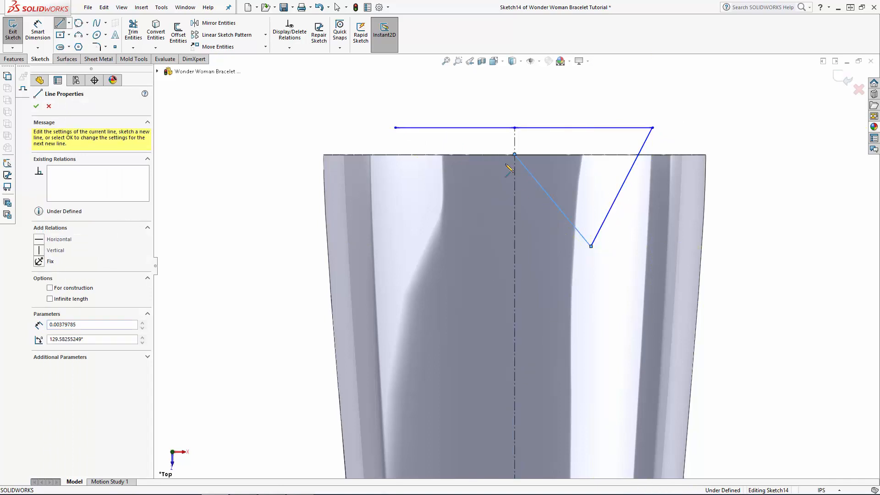
pyautogui.click(426, 246)
pyautogui.click(395, 128)
pyautogui.press('Escape')
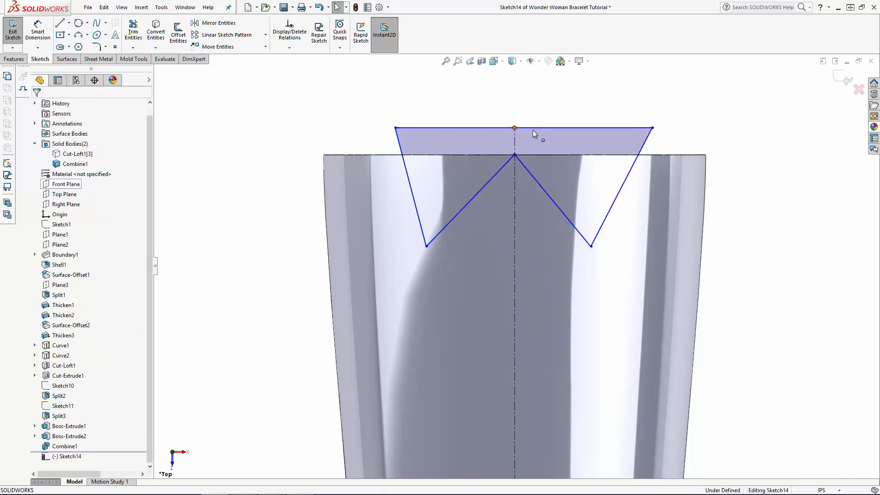
# Step: Add a Midpoint relation between the profile's horizontal line and the centerline's endpoint
pyautogui.click(533, 128)
pyautogui.keyDown('ctrl'); pyautogui.click(514, 127); pyautogui.keyUp('ctrl')
pyautogui.click(42, 255)
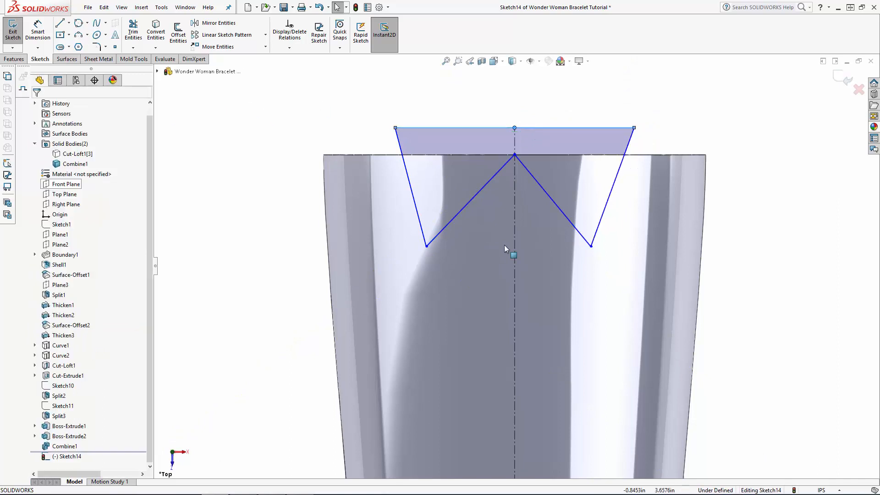
# Step: Make the two inner slanted lines equal in length, and the two outer slanted lines equal as well
pyautogui.click(585, 238)
pyautogui.keyDown('ctrl'); pyautogui.click(474, 197); pyautogui.keyUp('ctrl')
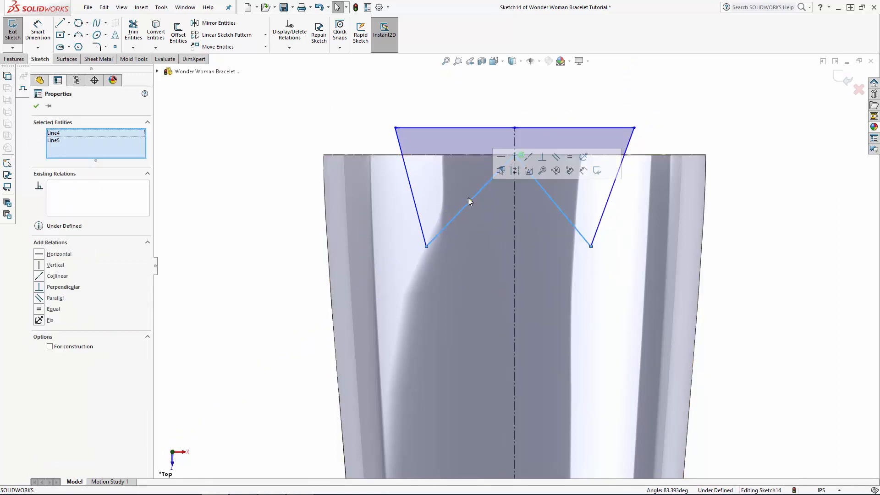
pyautogui.click(50, 311)
pyautogui.click(324, 279)
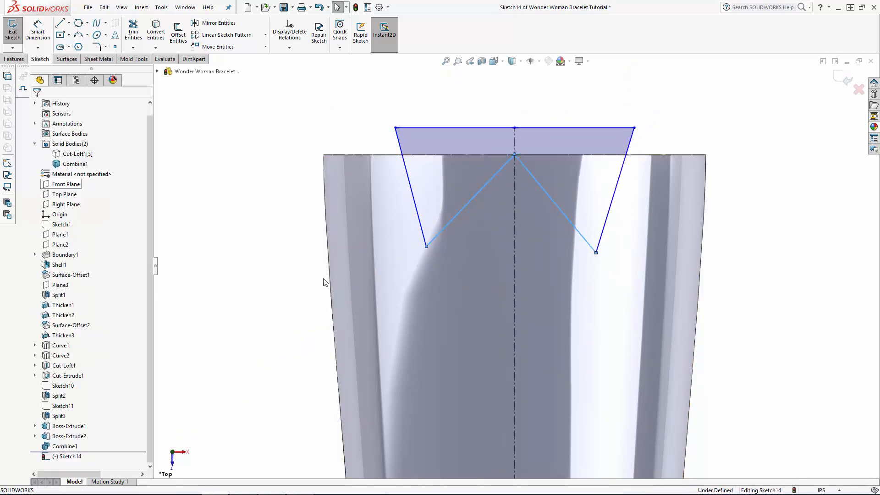
pyautogui.keyDown('ctrl'); pyautogui.click(618, 181); pyautogui.keyUp('ctrl')
pyautogui.click(50, 309)
pyautogui.click(260, 292)
# Step: Dimension the profile's lower left vertex 0.90 in from the vertical centerline
pyautogui.press('d')
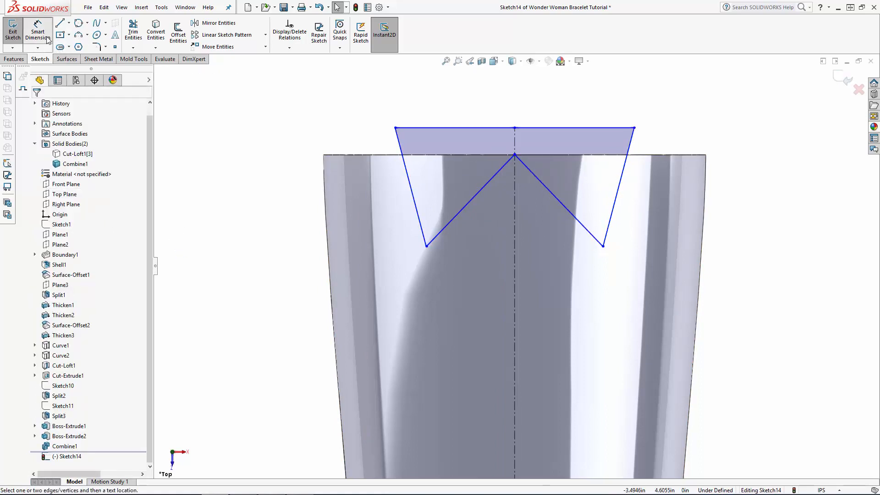
pyautogui.click(426, 246)
pyautogui.click(514, 135)
pyautogui.click(486, 99)
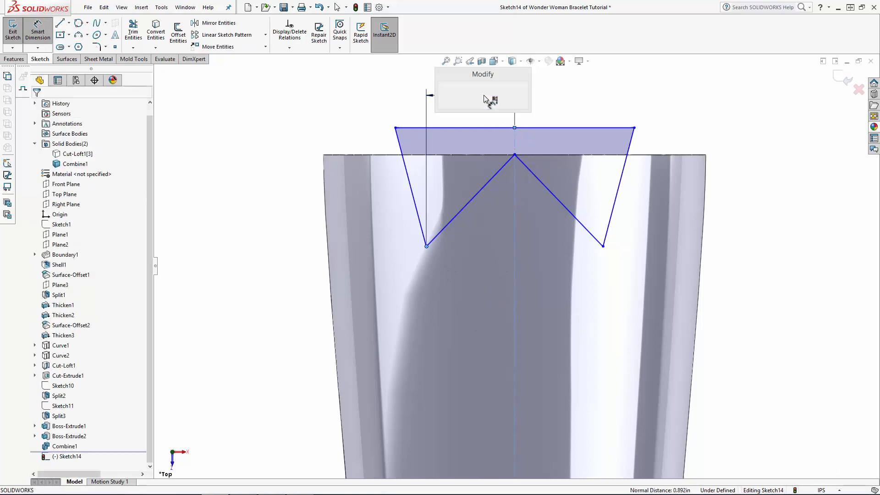
pyautogui.press('Return')
# Step: Dimension the distance between the horizontal line and the inner peak as 0.125 in
pyautogui.click(552, 127)
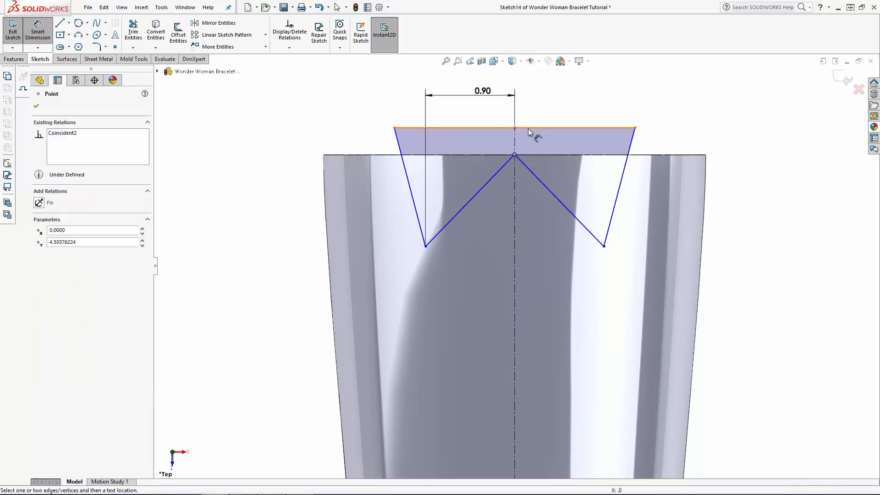
pyautogui.click(664, 155)
pyautogui.click(682, 139)
pyautogui.write('0.13')
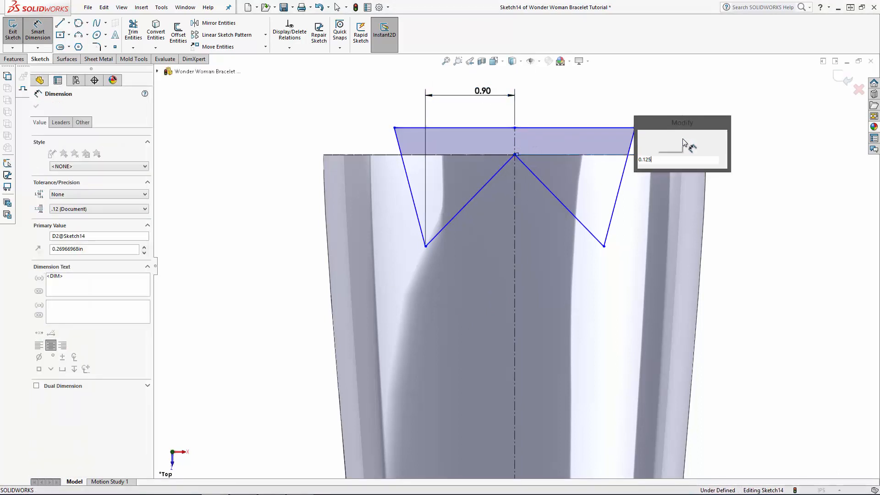
pyautogui.press('Return')
pyautogui.press('Escape')
# Step: Make the profile's inner peak point coincident with the edge of the bracelet's wide end
pyautogui.click(514, 140)
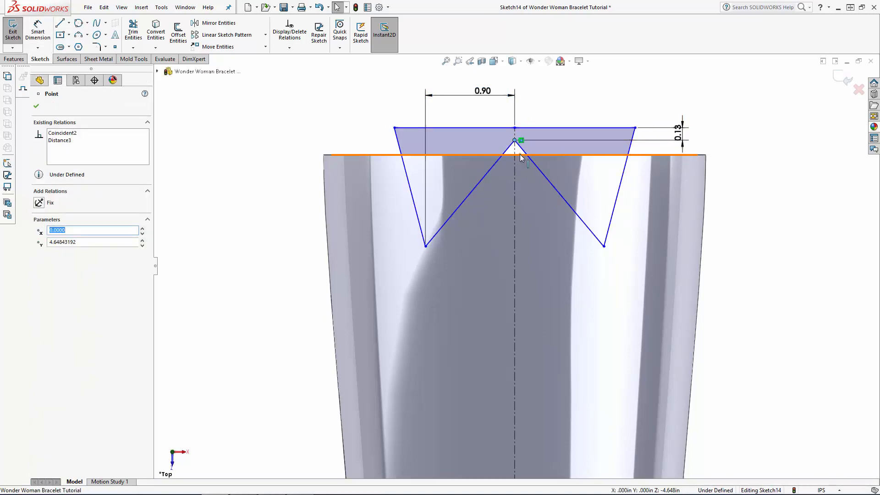
pyautogui.keyDown('ctrl'); pyautogui.click(549, 155); pyautogui.keyUp('ctrl')
pyautogui.click(39, 264)
pyautogui.click(248, 280)
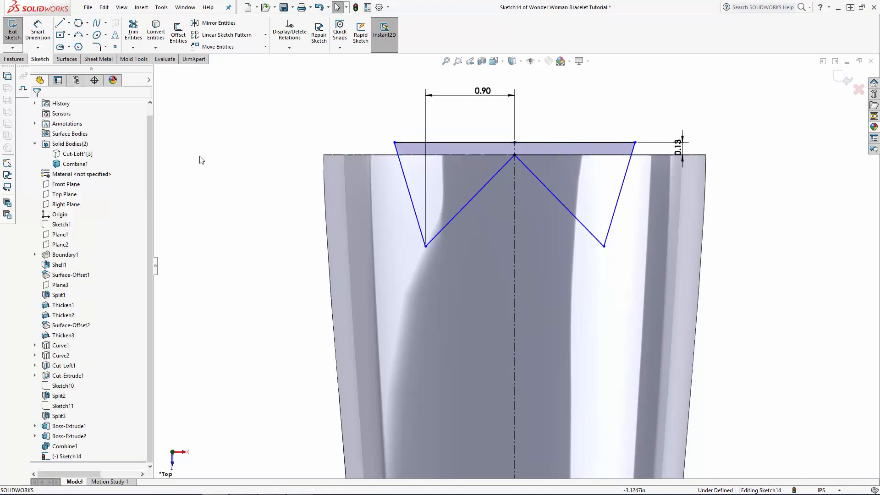
# Step: Dimension the profile's lower left vertex 0.75 in from the bracelet's wide-end edge
pyautogui.click(39, 33)
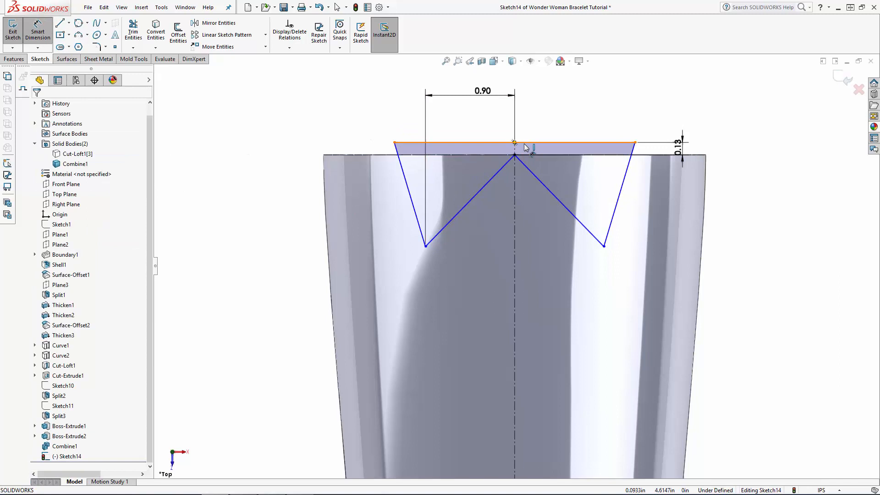
pyautogui.click(527, 154)
pyautogui.click(427, 246)
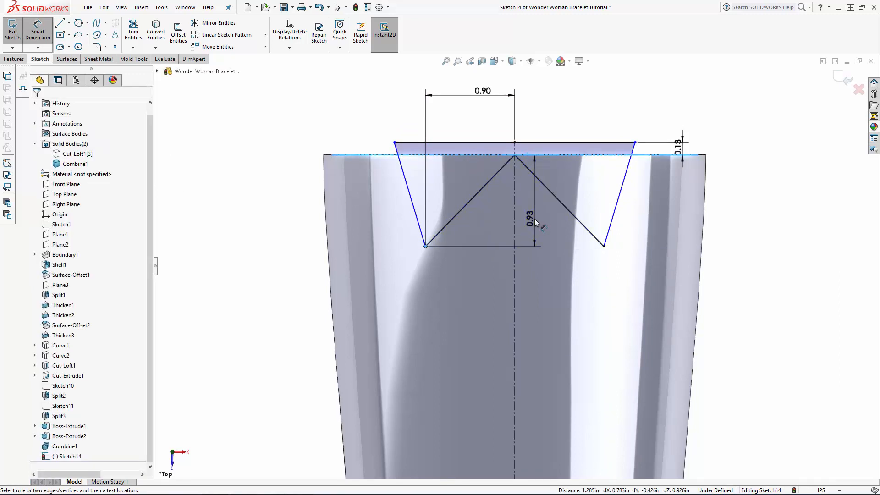
pyautogui.click(534, 219)
pyautogui.press('Return')
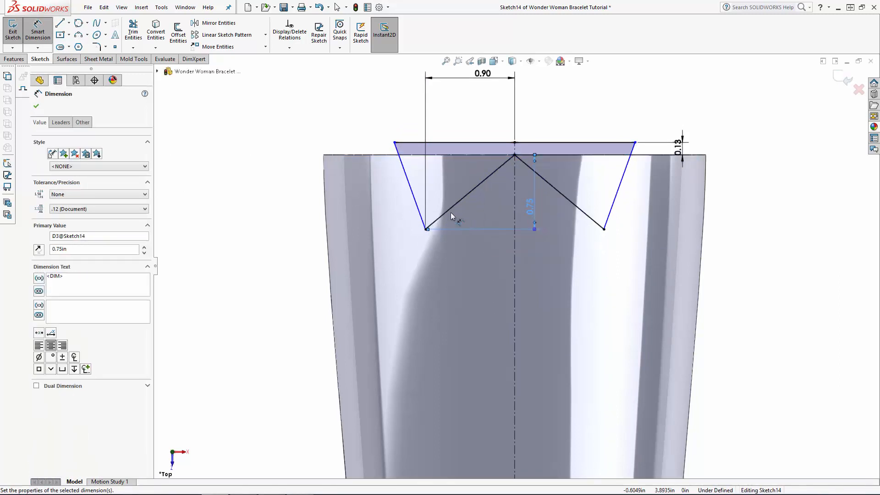
# Step: Set the angle between the left inner and left outer slanted lines to 82 degrees
pyautogui.click(454, 206)
pyautogui.click(410, 185)
pyautogui.click(442, 182)
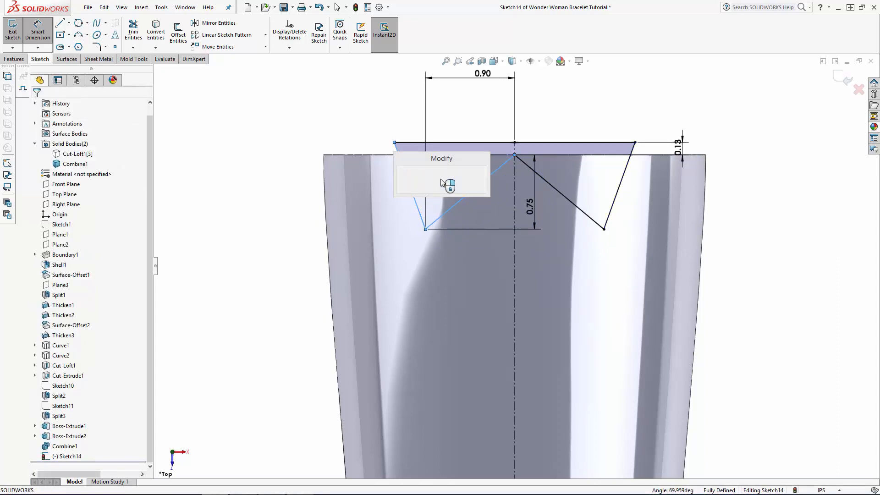
pyautogui.write('82')
pyautogui.press('Return')
pyautogui.press('Escape')
pyautogui.press('Escape')
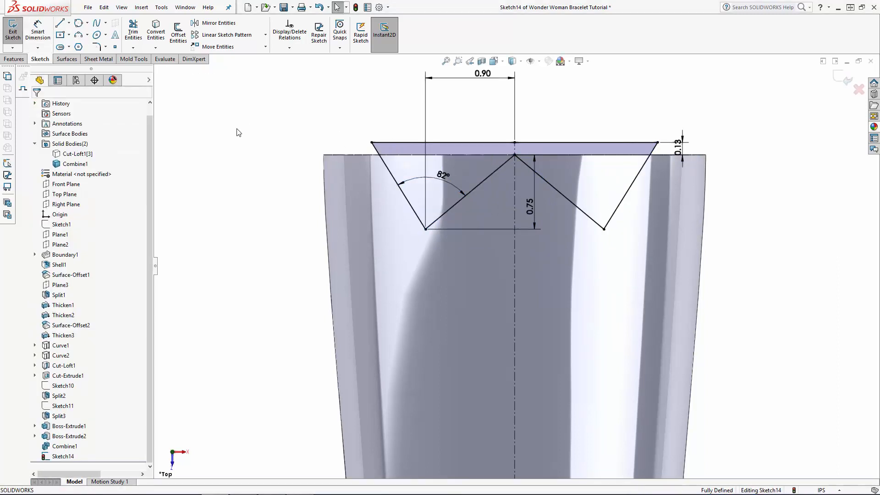
# Step: Draw two centerlines from the profile's lower vertices to a common point on the vertical centerline
pyautogui.click(69, 23)
pyautogui.click(77, 46)
pyautogui.moveTo(425, 229); pyautogui.dragTo(514, 453)
pyautogui.click(604, 229)
pyautogui.press('Escape')
# Step: Make the right slanted centerline parallel to the profile's right outer line so the two run in one direction
pyautogui.click(613, 213)
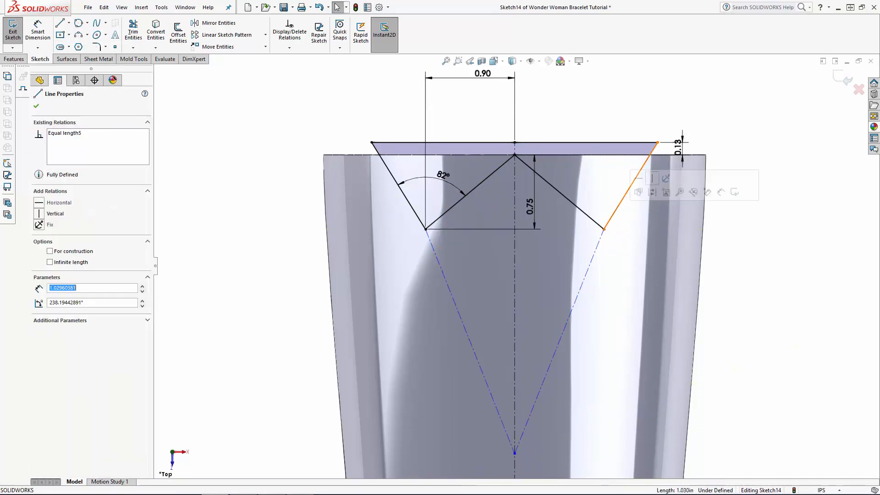
pyautogui.keyDown('ctrl'); pyautogui.click(595, 250); pyautogui.keyUp('ctrl')
pyautogui.click(46, 302)
pyautogui.click(245, 329)
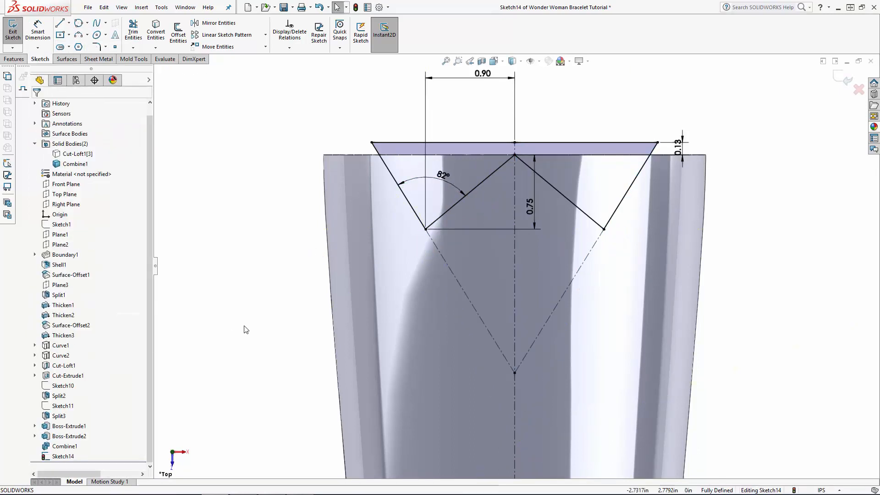
# Step: Close the finished profile sketch and start another sketch on the Top Plane
pyautogui.click(846, 81)
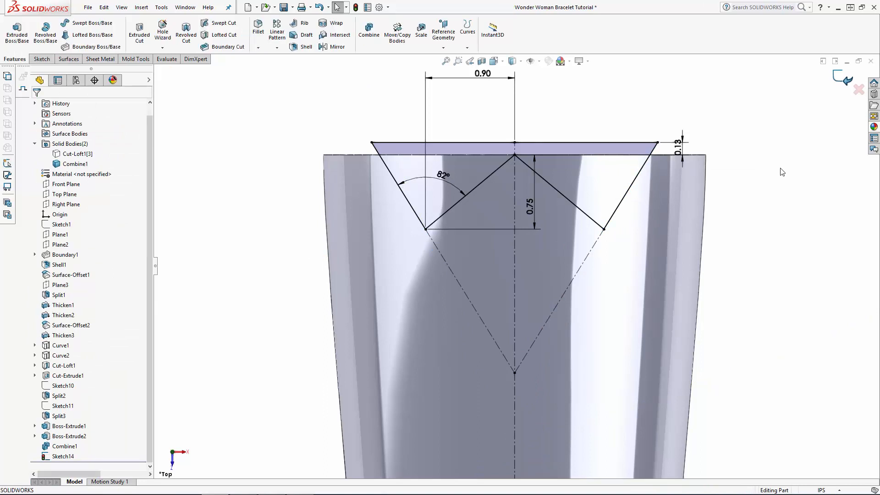
pyautogui.click(67, 194)
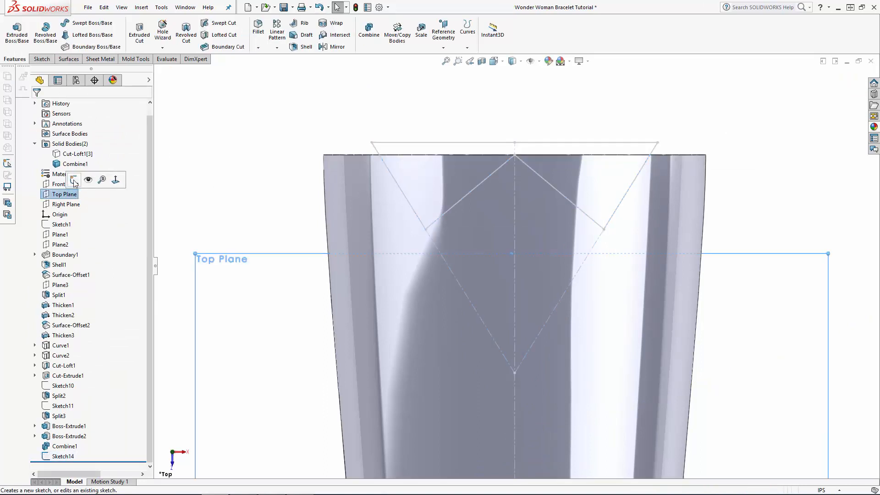
pyautogui.click(113, 179)
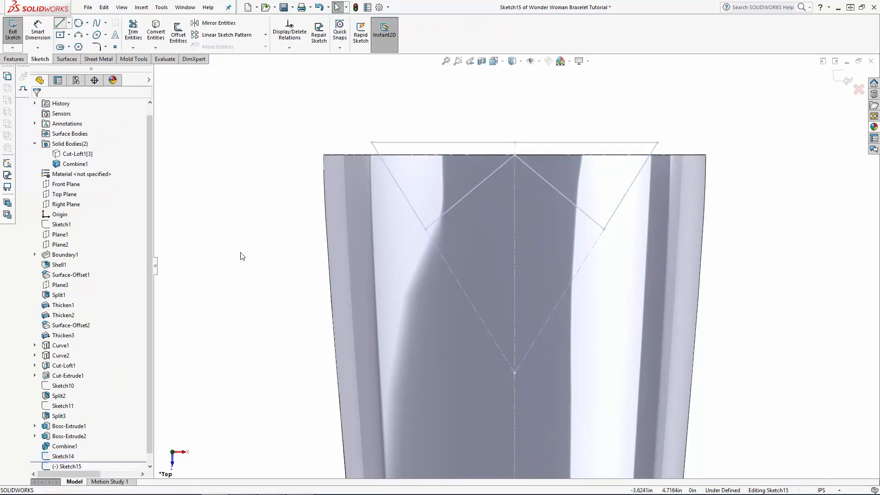
# Step: Draw a closed V-shaped band, its inner legs following the previous sketch's slanted lines and its outer legs about 3.12 in long, ending at the wide edge
pyautogui.click(515, 373)
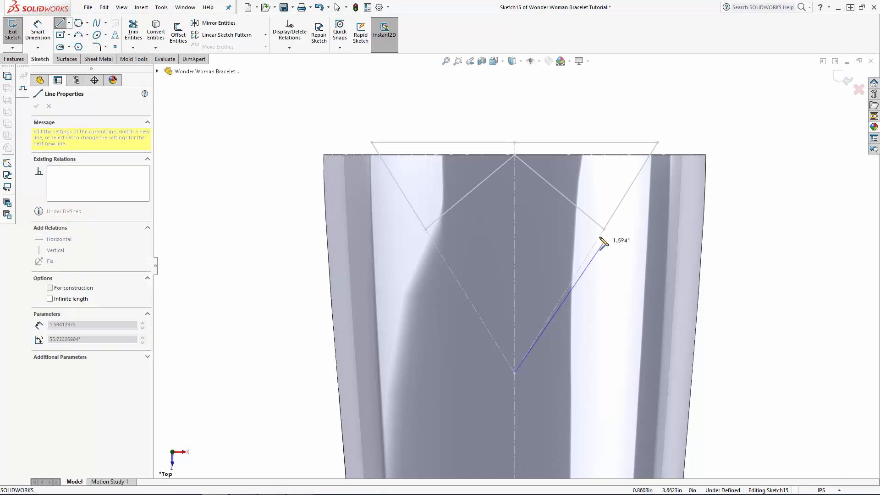
pyautogui.click(603, 229)
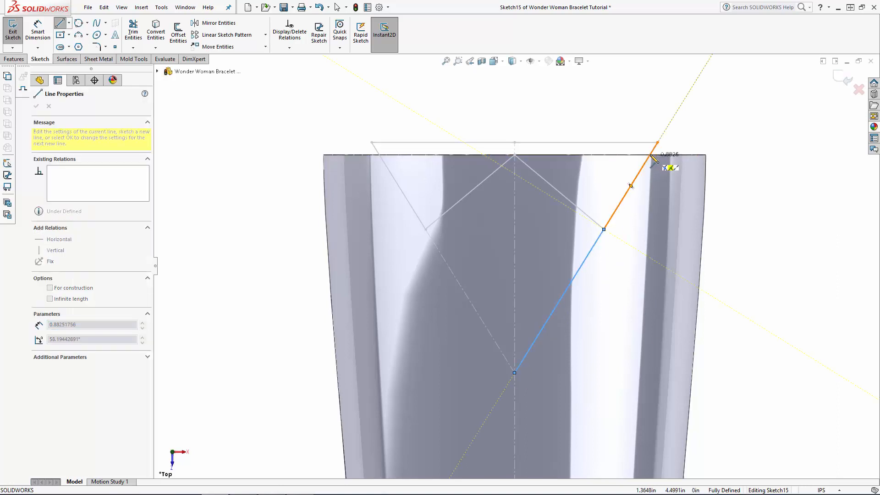
pyautogui.click(650, 155)
pyautogui.click(677, 155)
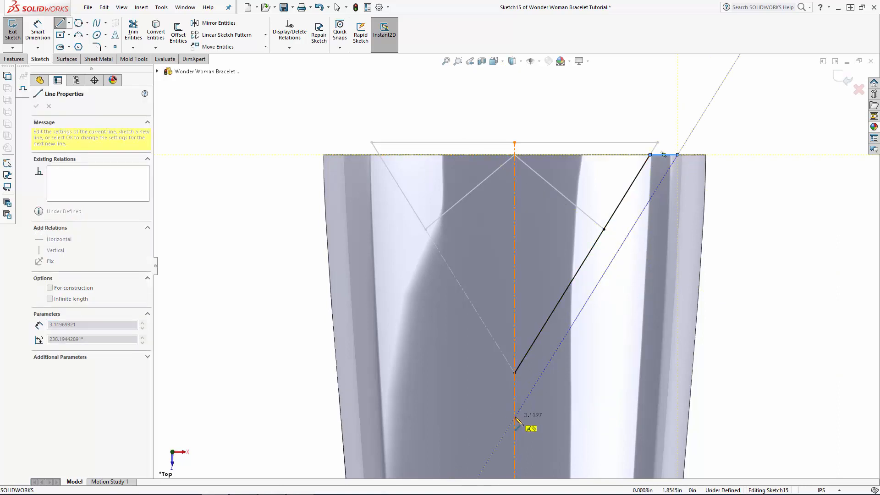
pyautogui.click(514, 416)
pyautogui.click(351, 154)
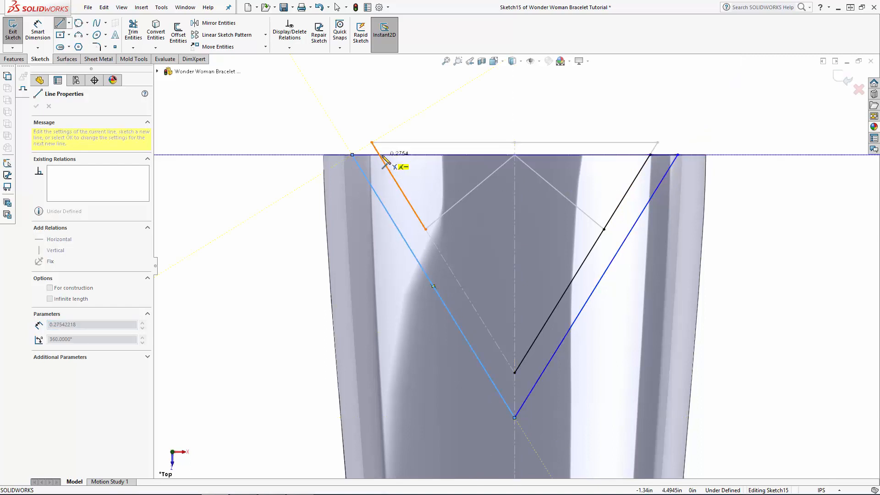
pyautogui.click(379, 155)
pyautogui.doubleClick(514, 372)
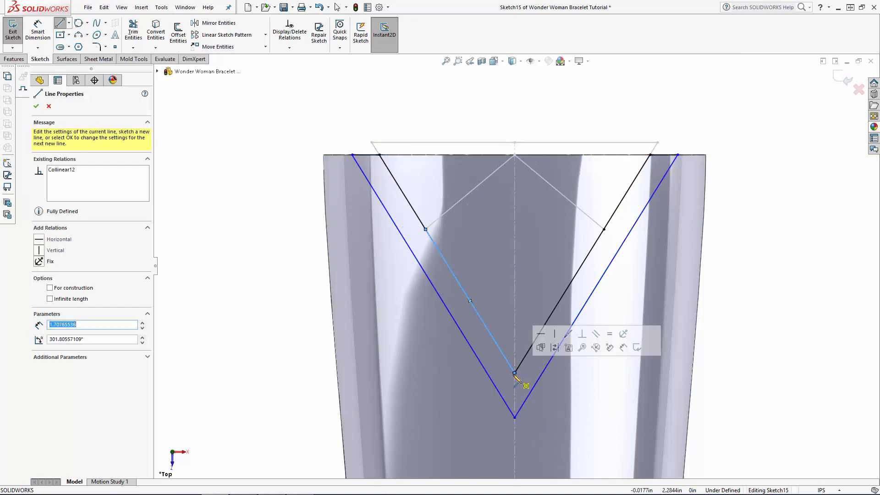
pyautogui.press('Escape')
# Step: Make each outer leg of the V-shaped band parallel to the inner leg on its side
pyautogui.click(579, 275)
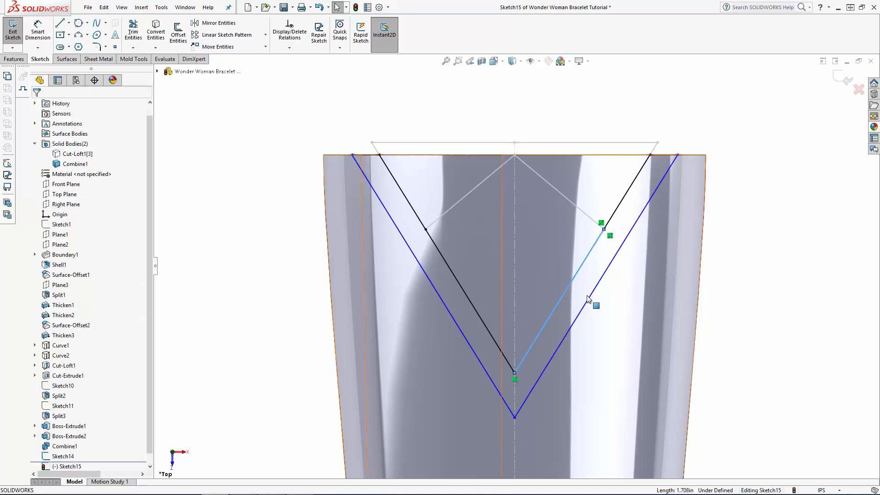
pyautogui.keyDown('ctrl'); pyautogui.click(589, 303); pyautogui.keyUp('ctrl')
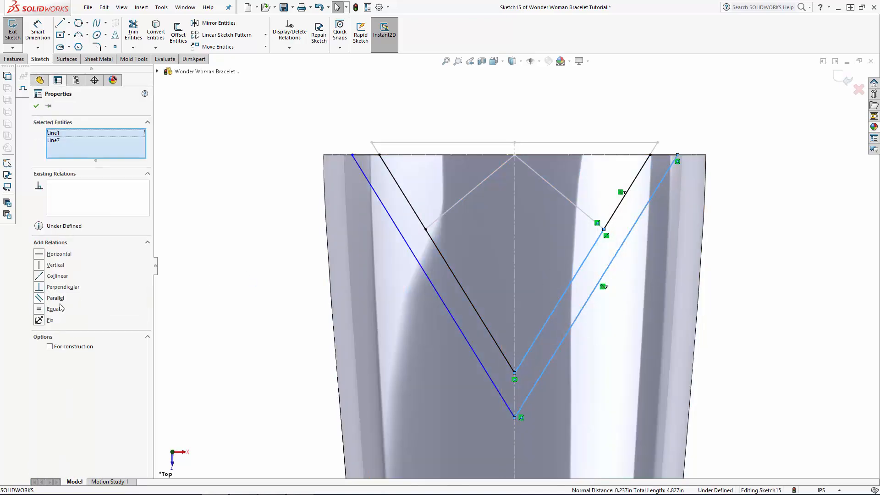
pyautogui.click(301, 373)
pyautogui.click(495, 344)
pyautogui.keyDown('ctrl'); pyautogui.click(476, 356); pyautogui.keyUp('ctrl')
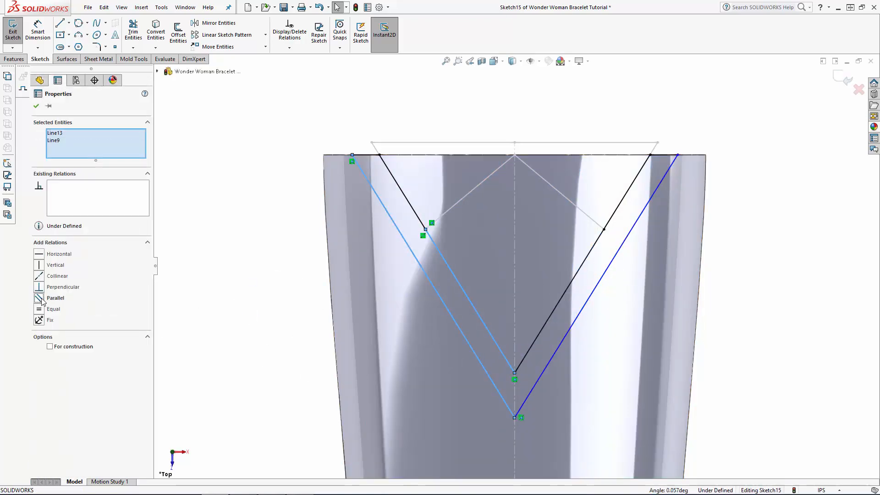
pyautogui.press('Escape')
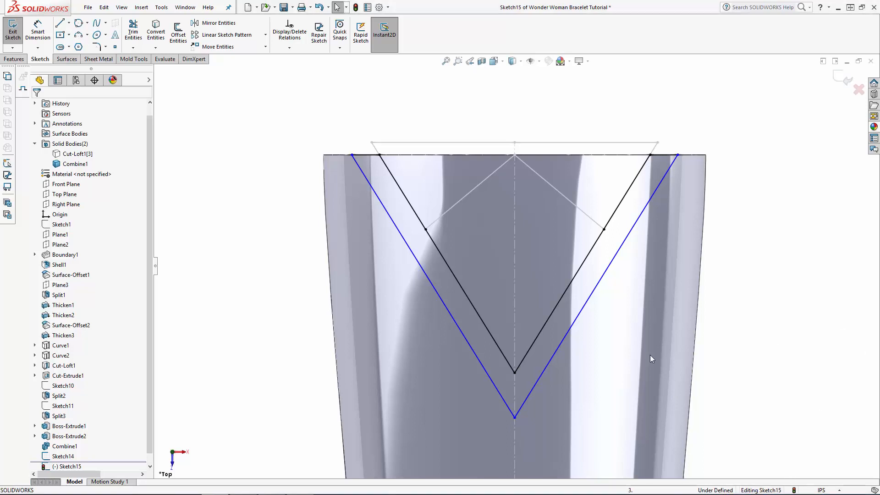
# Step: Dimension the distance between the band's right inner and outer legs as 0.3 in and close the sketch
pyautogui.click(40, 30)
pyautogui.click(663, 176)
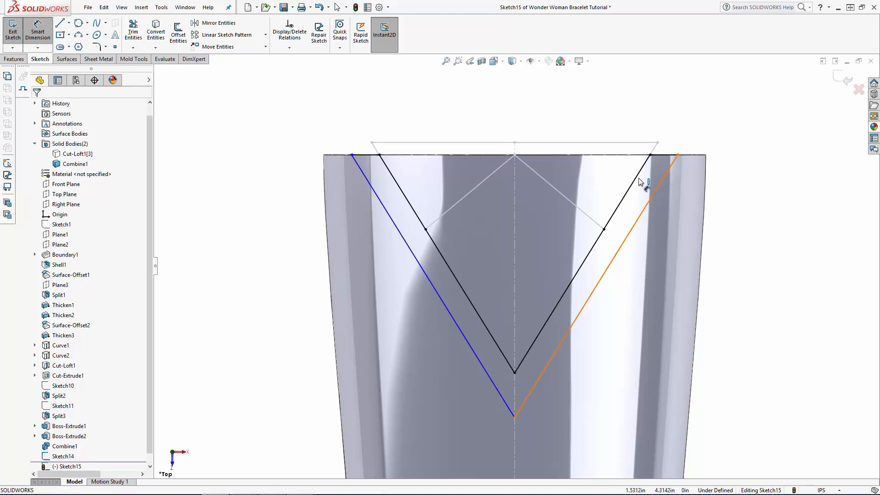
pyautogui.click(635, 179)
pyautogui.click(687, 130)
pyautogui.write('0.3')
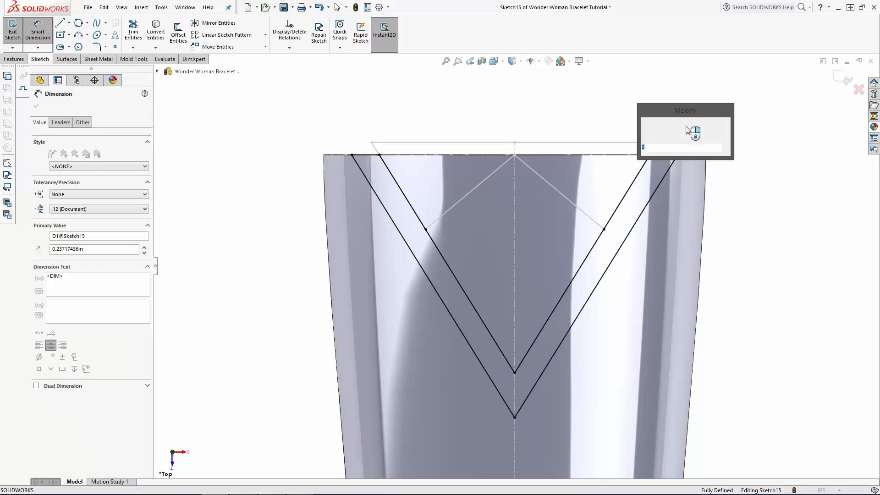
pyautogui.press('Return')
pyautogui.press('Escape')
pyautogui.click(839, 84)
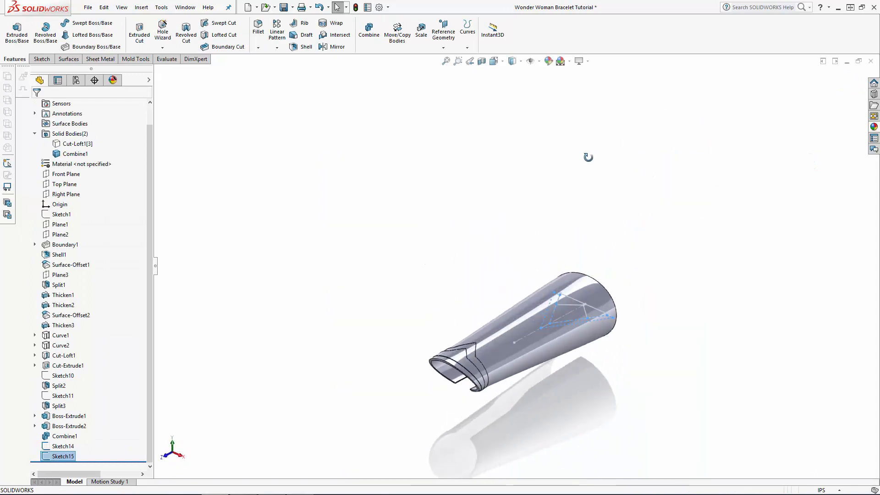
pyautogui.click(671, 232)
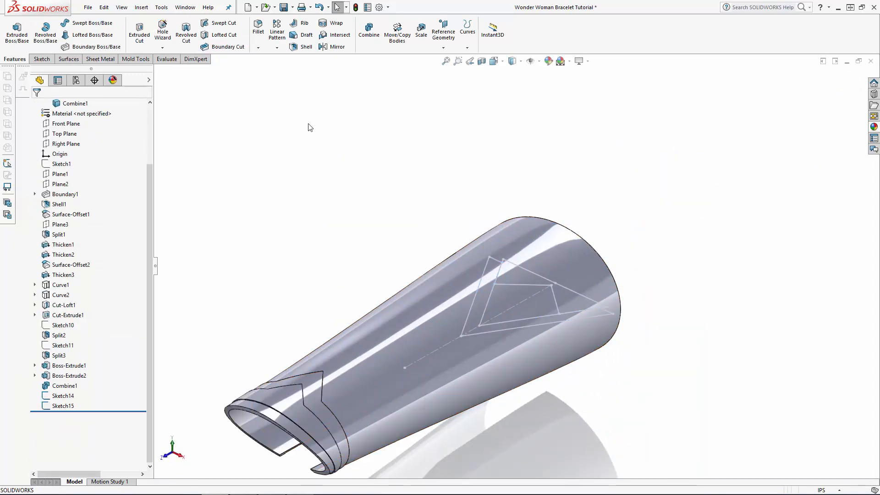
# Step: Show the hidden solid body Cut-Loft1[3]
pyautogui.moveTo(150, 223); pyautogui.dragTo(146, 158)
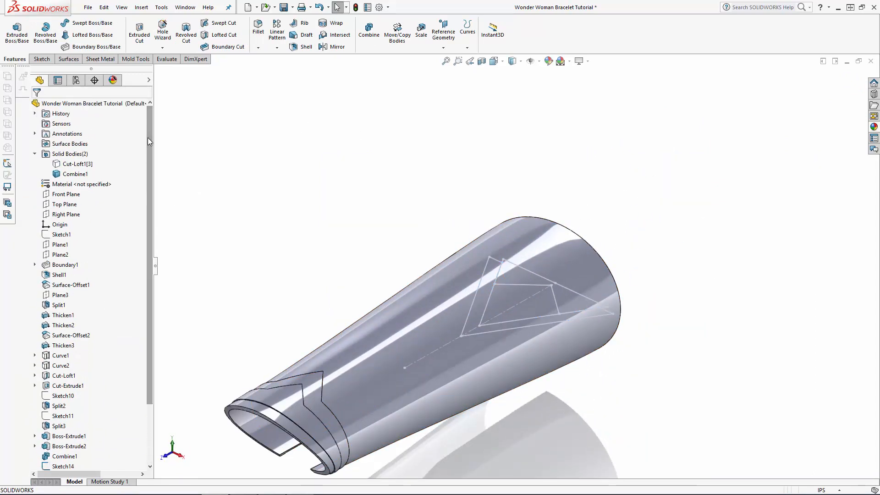
pyautogui.click(83, 165)
pyautogui.click(281, 172)
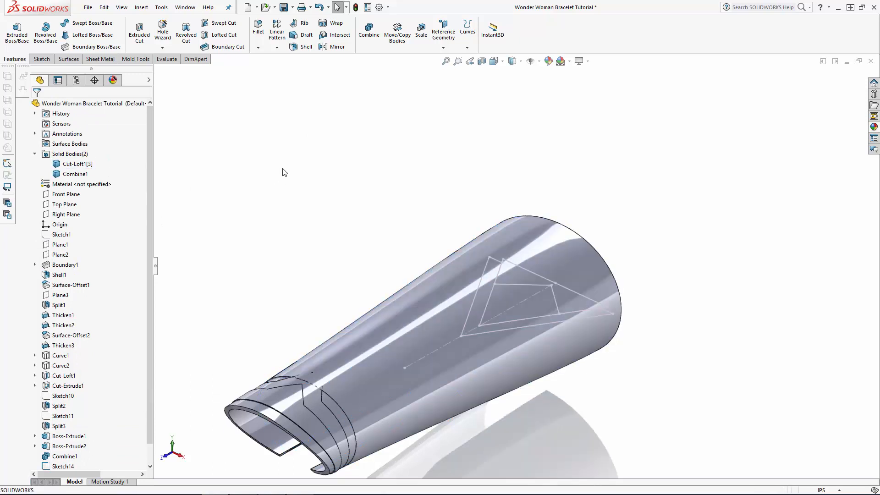
# Step: Extrude the V-band sketch from the bracelet's outer face, blind 0.04 in in the reversed direction, without merging the result
pyautogui.moveTo(152, 137); pyautogui.dragTo(158, 230)
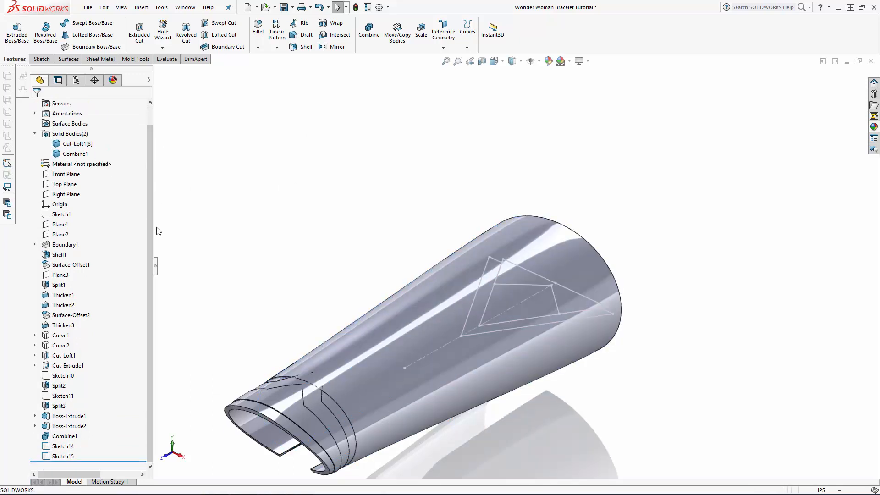
pyautogui.click(73, 456)
pyautogui.click(17, 31)
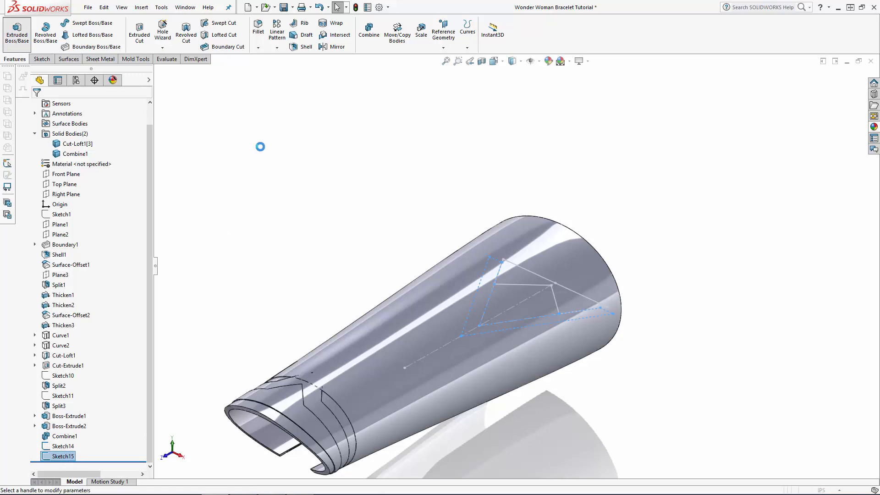
pyautogui.click(95, 134)
pyautogui.click(69, 145)
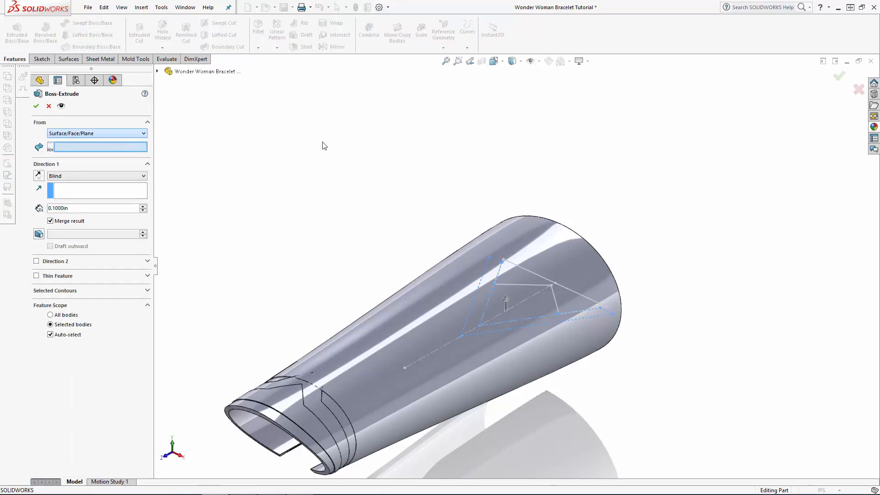
pyautogui.click(433, 292)
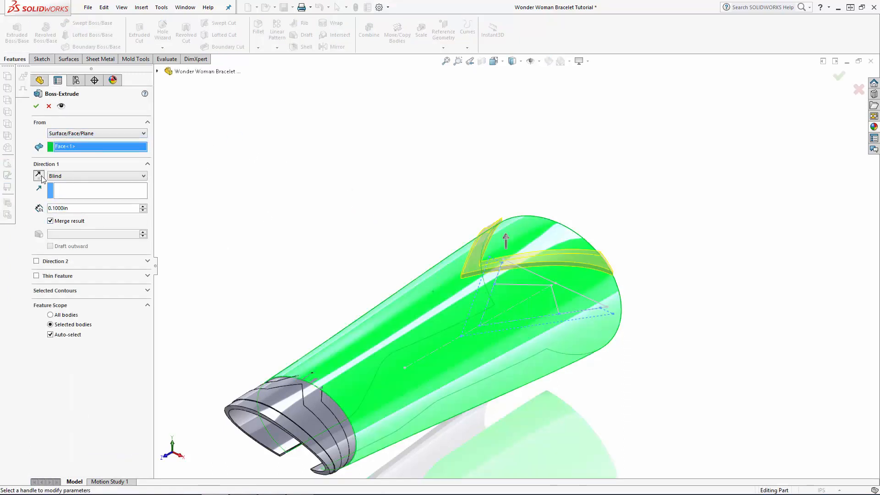
pyautogui.doubleClick(83, 208)
pyautogui.write('0.04')
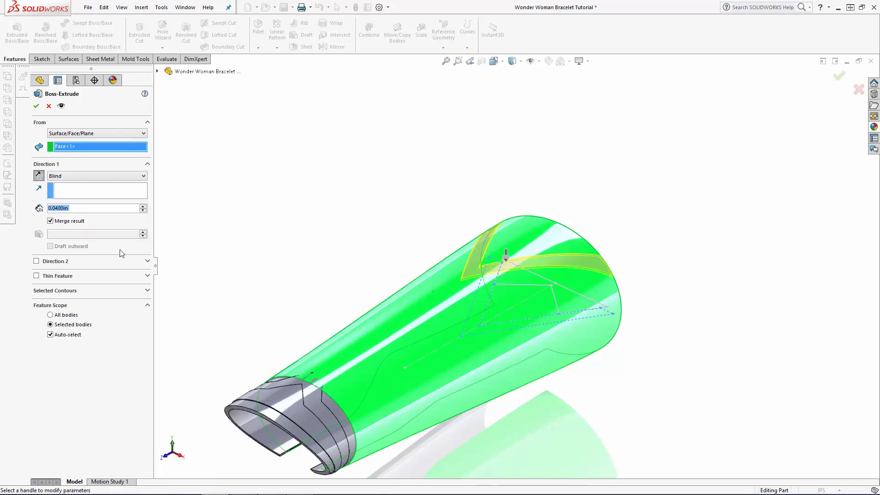
pyautogui.click(82, 221)
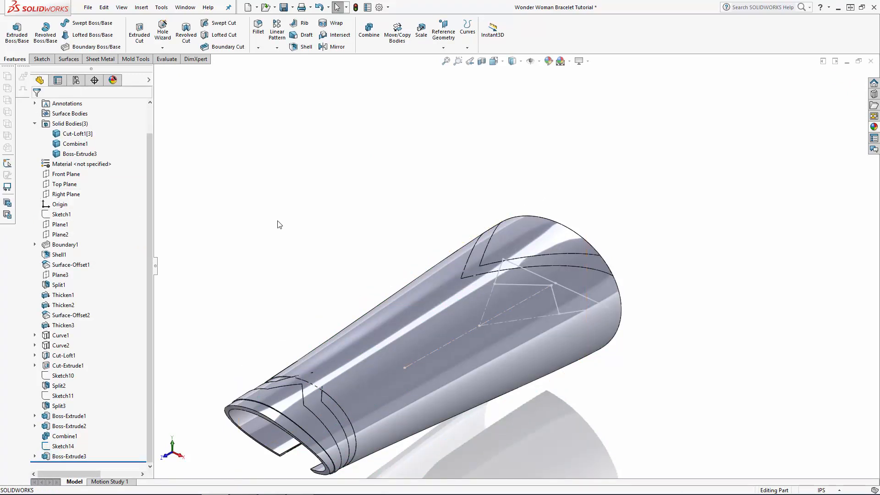
pyautogui.scroll(5, 277, 224)
pyautogui.moveTo(370, 238); pyautogui.dragTo(432, 192, button='middle')
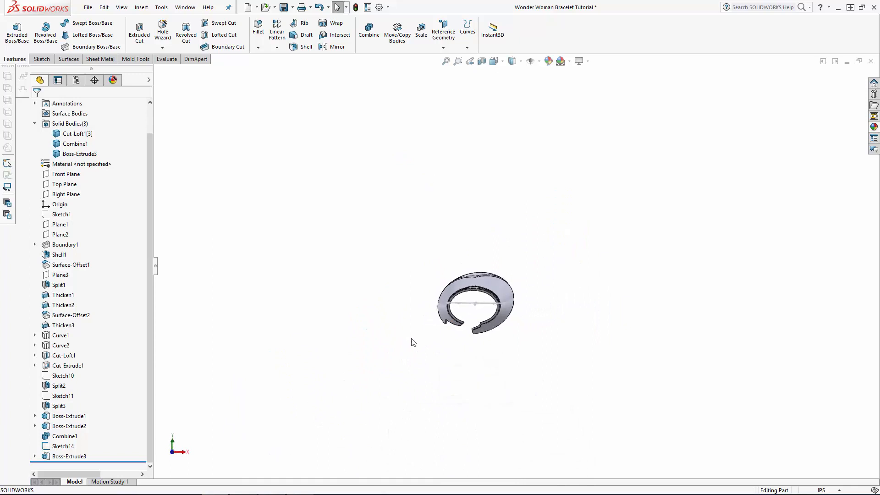
pyautogui.moveTo(559, 221); pyautogui.dragTo(545, 378, button='middle')
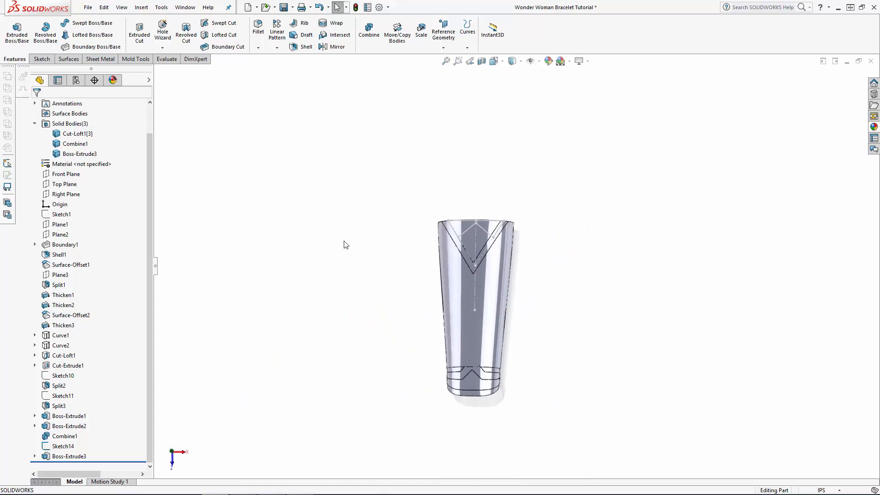
pyautogui.moveTo(415, 358); pyautogui.dragTo(432, 257, button='middle')
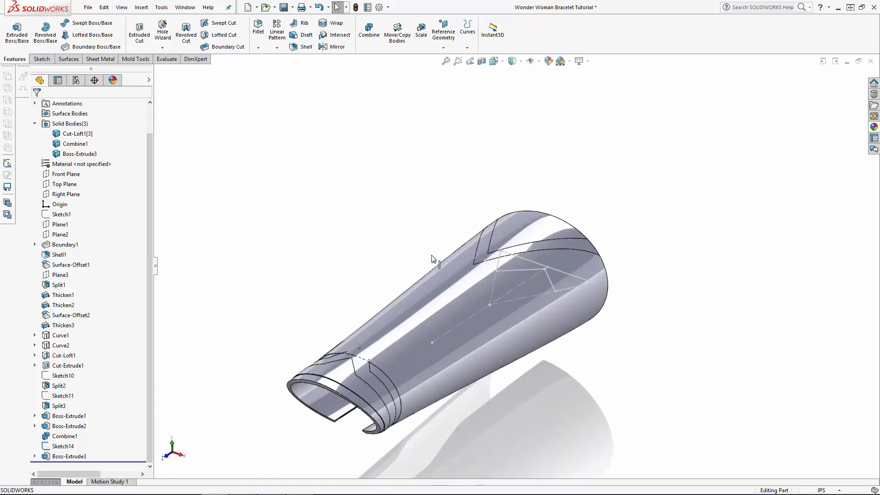
pyautogui.scroll(2, 476, 340)
pyautogui.scroll(-3, 476, 340)
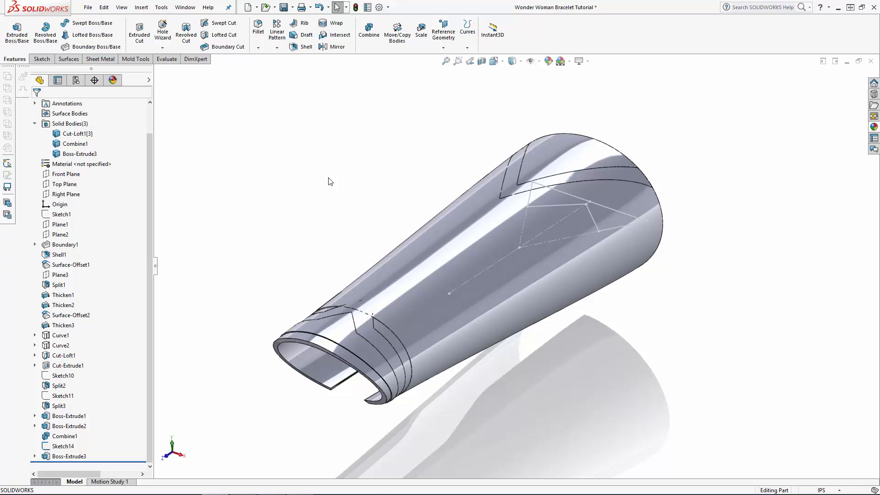
# Step: Show Sketch2, the closed curve at the narrow end belonging to the Boundary1 feature
pyautogui.click(35, 244)
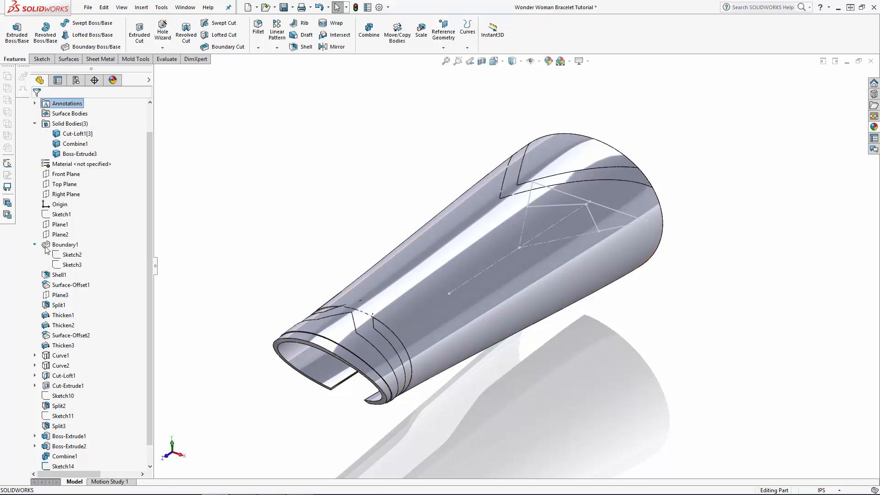
pyautogui.click(64, 256)
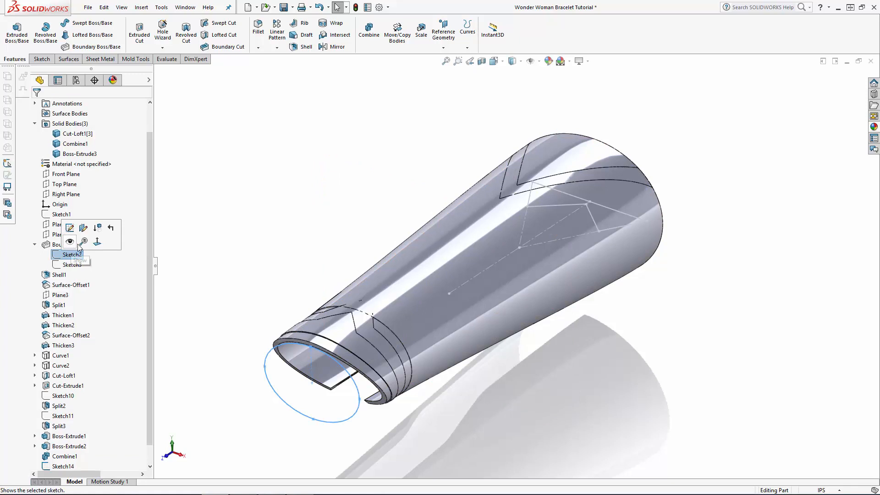
pyautogui.click(79, 247)
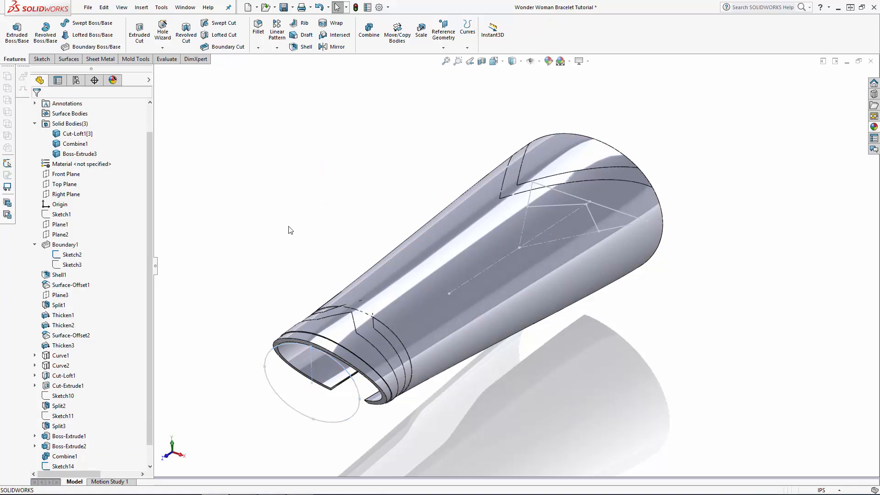
# Step: Create a reference plane at 4 degrees to the Right Plane, coincident with the vertical line in Sketch2
pyautogui.click(69, 194)
pyautogui.click(443, 36)
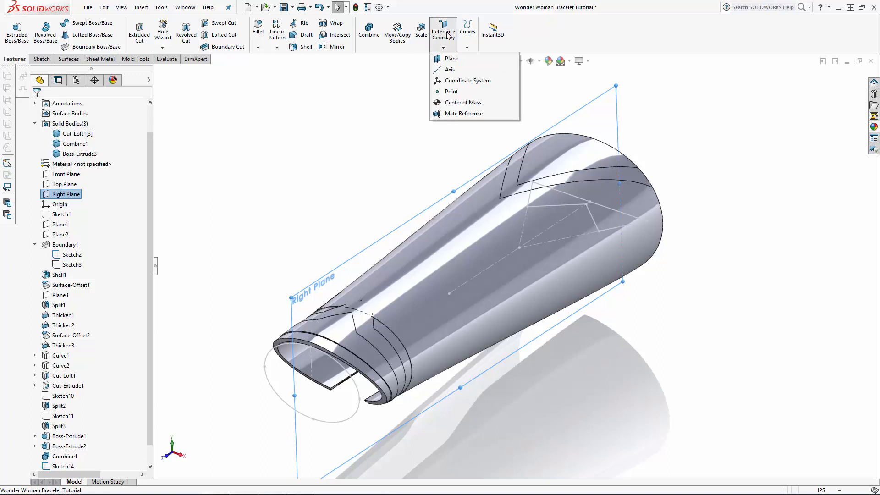
pyautogui.click(451, 59)
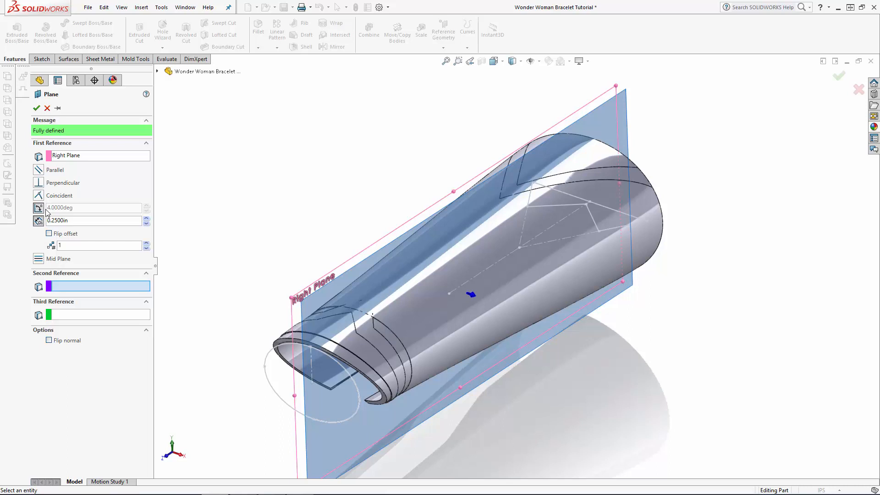
pyautogui.click(39, 208)
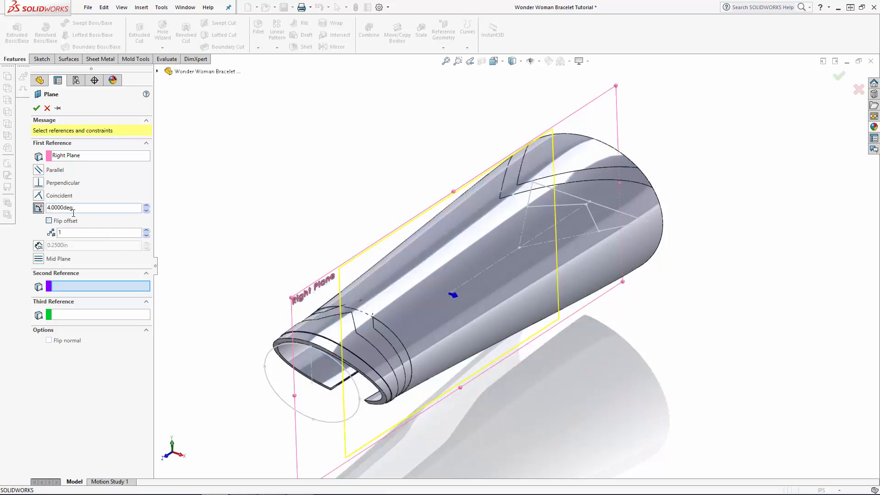
pyautogui.click(313, 365)
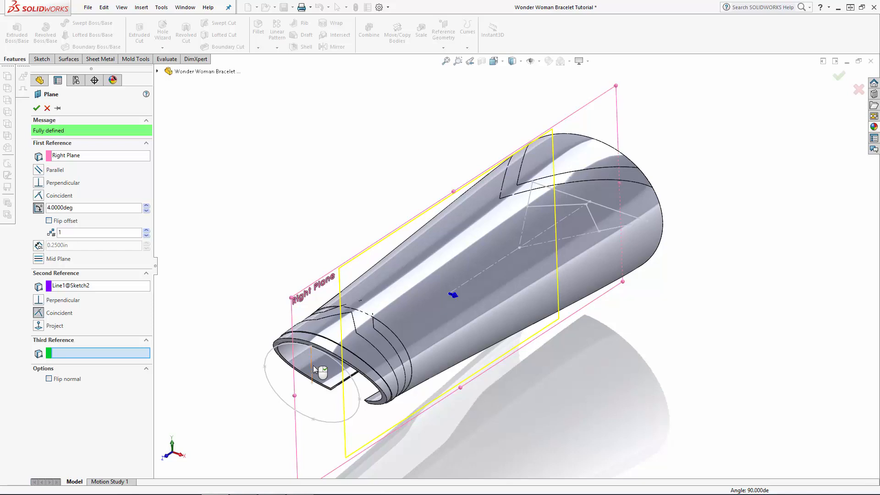
pyautogui.moveTo(243, 310); pyautogui.dragTo(247, 363, button='middle')
pyautogui.scroll(2, 367, 449)
pyautogui.scroll(-5, 368, 451)
pyautogui.moveTo(506, 267); pyautogui.dragTo(524, 289, button='middle')
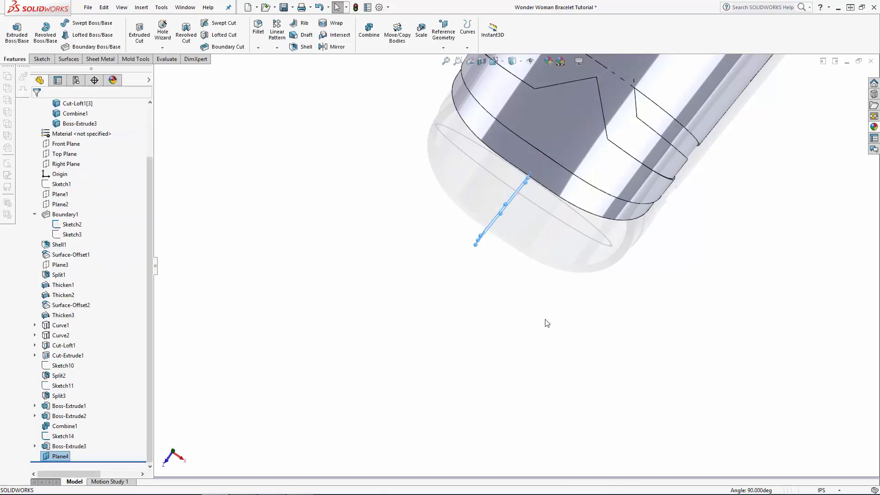
# Step: Enlarge the new reference plane's border to enclose the whole bracelet and hide Sketch2
pyautogui.moveTo(546, 322); pyautogui.dragTo(546, 144, button='middle')
pyautogui.scroll(5, 550, 156)
pyautogui.keyDown('ctrl'); pyautogui.moveTo(629, 271); pyautogui.dragTo(293, 294, button='middle'); pyautogui.keyUp('ctrl')
pyautogui.scroll(-1, 283, 293)
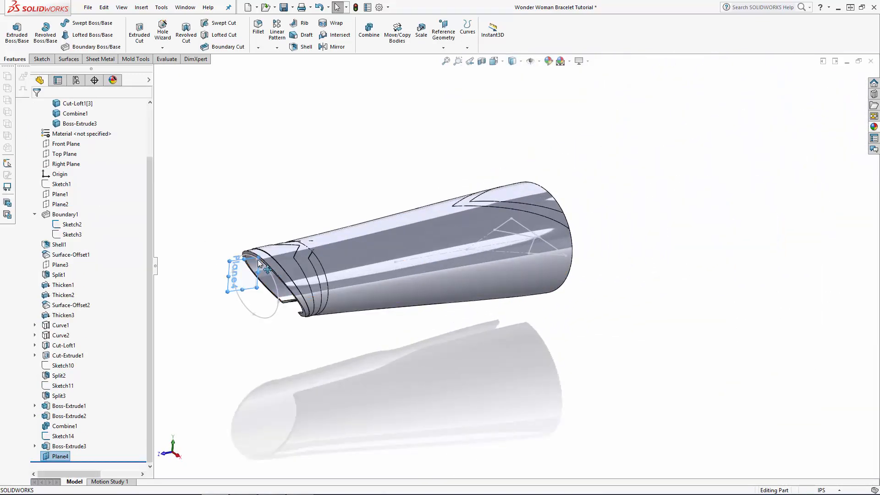
pyautogui.moveTo(258, 258); pyautogui.dragTo(600, 106)
pyautogui.moveTo(409, 266); pyautogui.dragTo(412, 348)
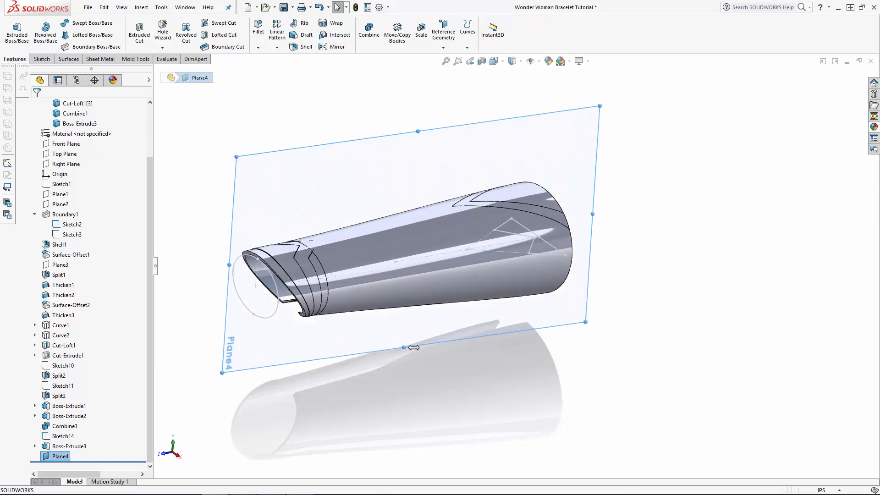
pyautogui.click(468, 401)
pyautogui.click(276, 309)
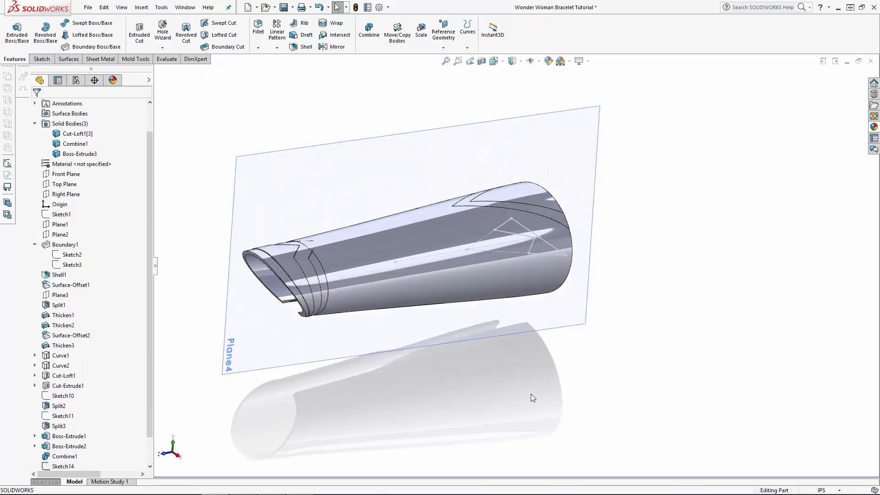
# Step: Start a sketch on the new angled plane and view it straight on
pyautogui.click(531, 317)
pyautogui.click(545, 282)
pyautogui.click(503, 61)
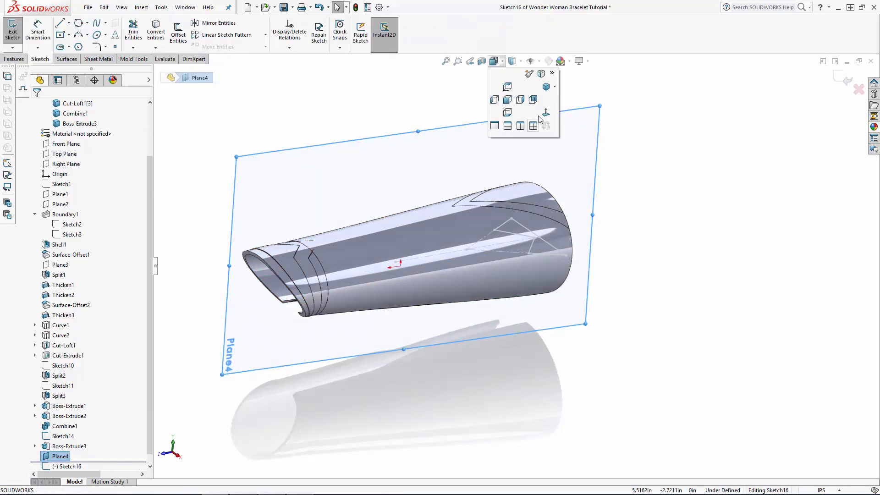
pyautogui.click(544, 113)
pyautogui.click(751, 228)
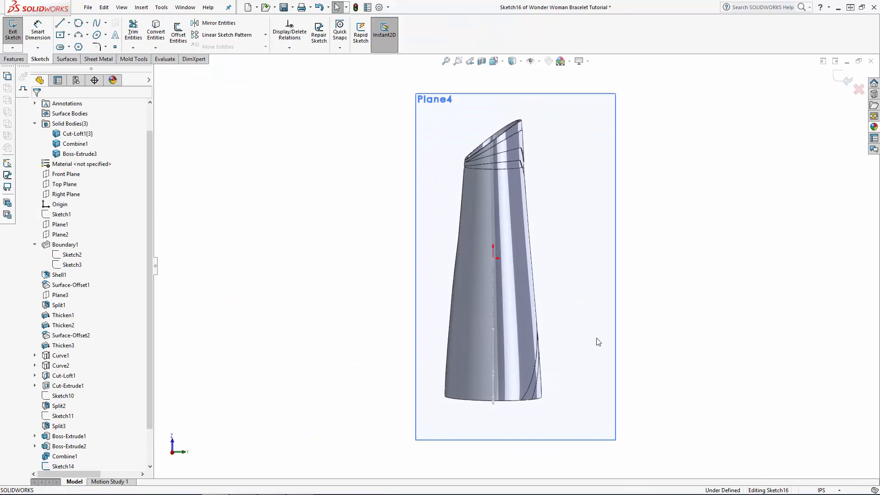
# Step: Sketch a closed five-line profile around the wide end, slanting from its lower corner across the bracelet, with a base about 3.7 in long
pyautogui.click(60, 24)
pyautogui.click(542, 397)
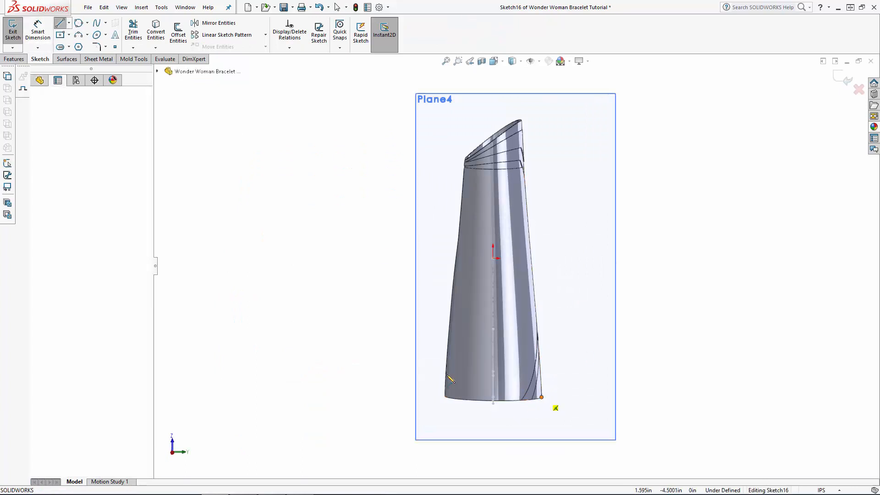
pyautogui.click(448, 347)
pyautogui.click(428, 347)
pyautogui.click(428, 421)
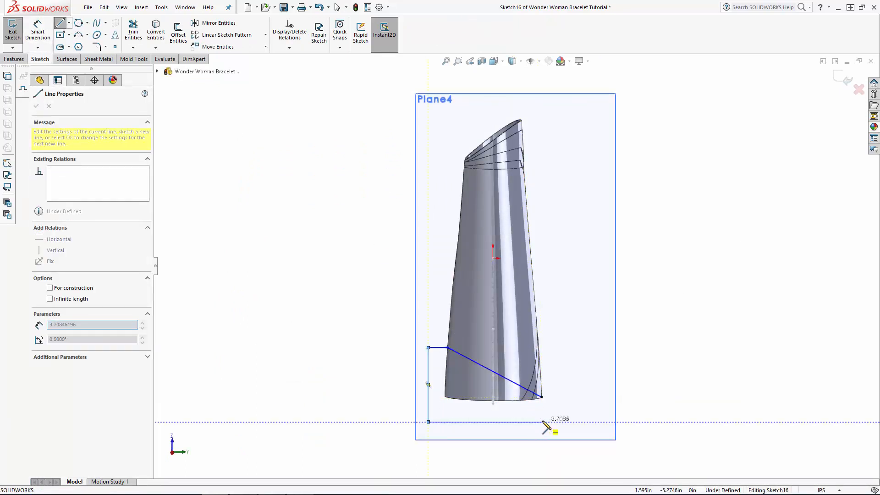
pyautogui.click(541, 421)
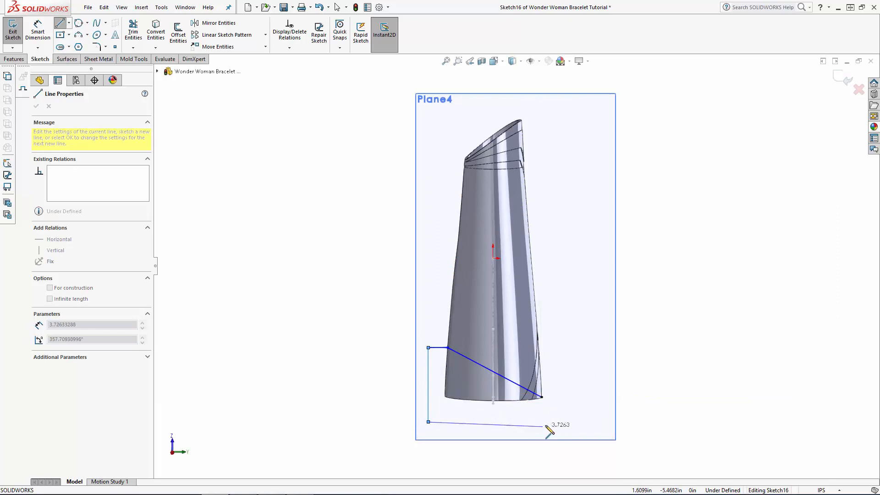
pyautogui.scroll(-5, 545, 424)
pyautogui.click(527, 296)
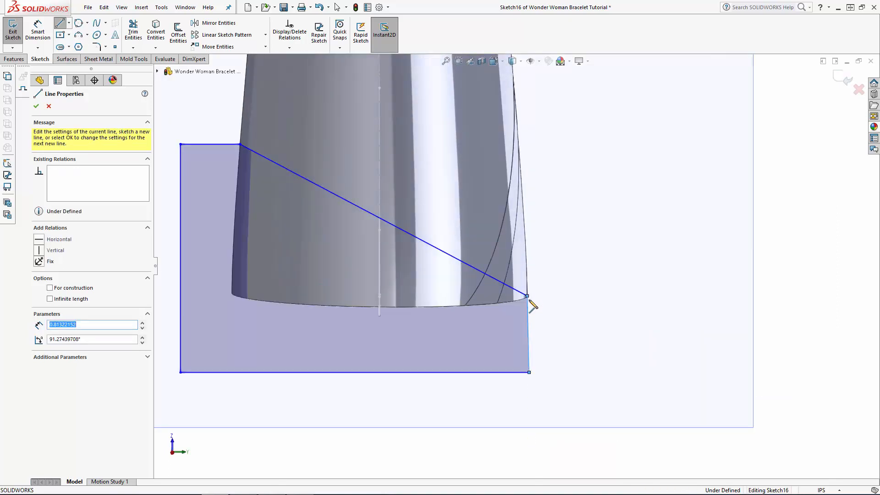
pyautogui.press('Escape')
# Step: Make the short closing line at the bracelet's corner vertical and equal in length to the horizontal line at the slant's far end
pyautogui.click(528, 309)
pyautogui.click(649, 366)
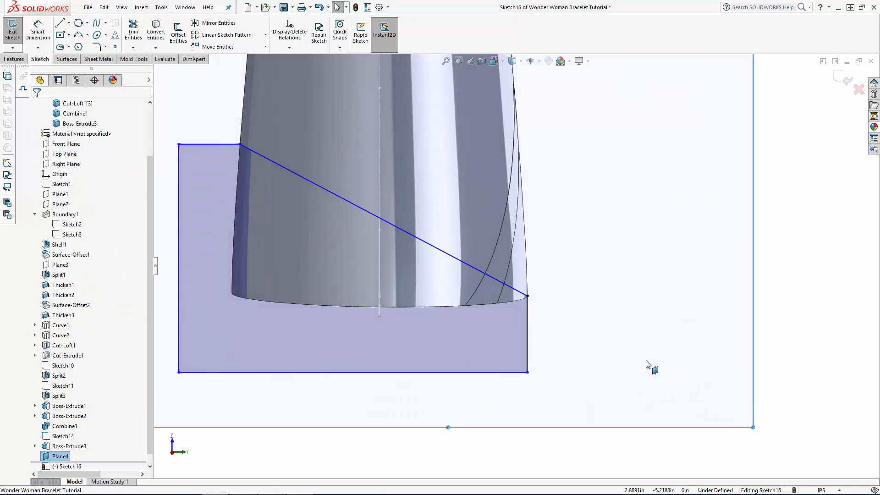
pyautogui.keyDown('ctrl'); pyautogui.click(206, 144); pyautogui.keyUp('ctrl')
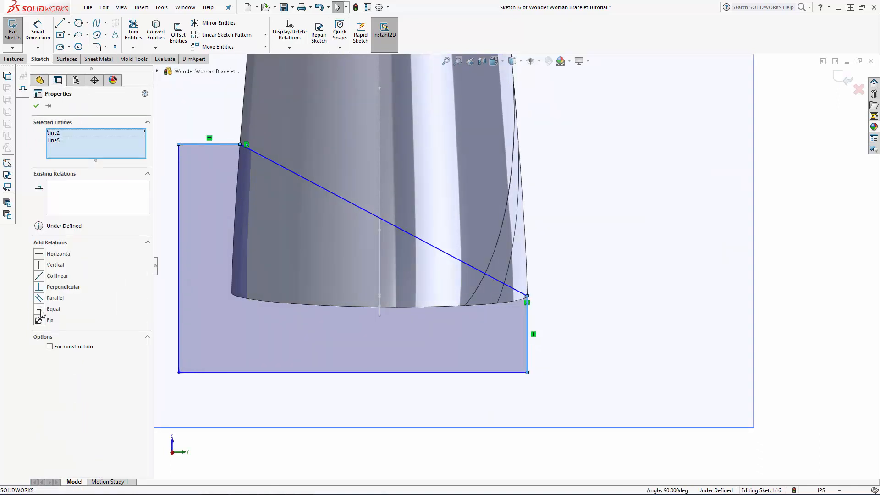
pyautogui.click(42, 309)
# Step: Dimension the short vertical line at the bracelet's corner to 0.5 in
pyautogui.click(38, 35)
pyautogui.press('Escape')
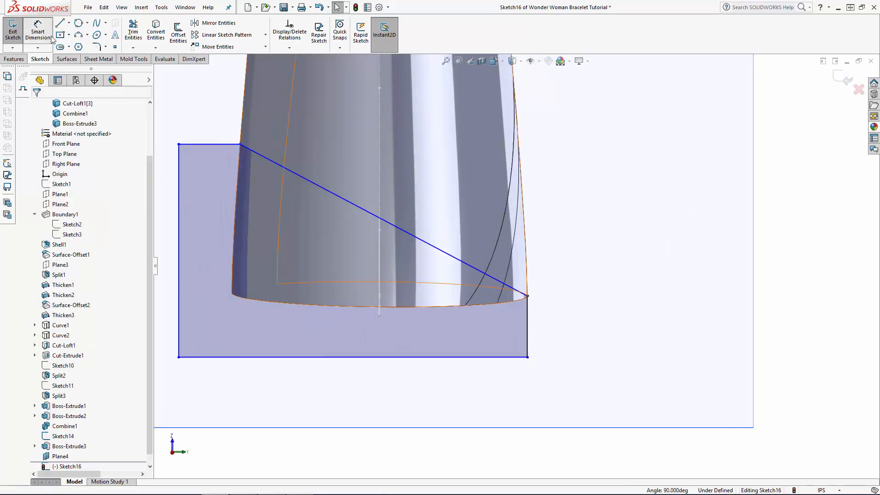
pyautogui.click(527, 327)
pyautogui.click(576, 330)
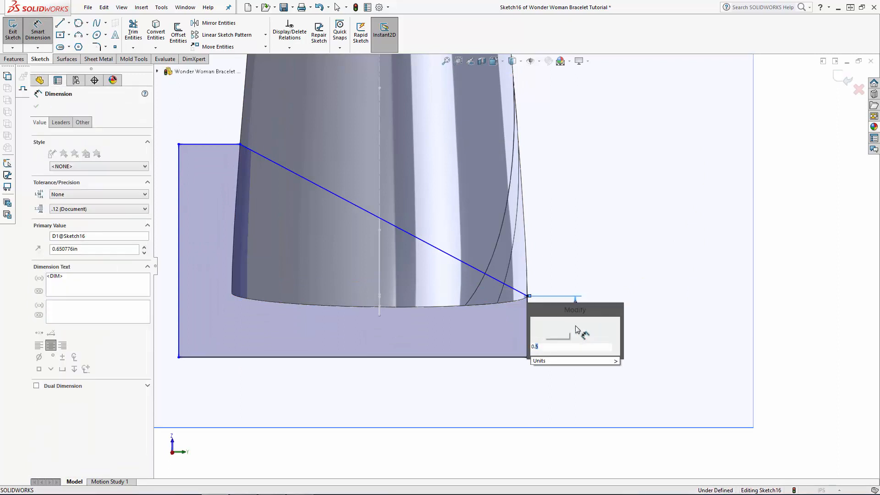
pyautogui.write('0.5')
pyautogui.press('Return')
# Step: Dimension the angle between the slanted line and the profile's base line to 35 degrees
pyautogui.click(476, 269)
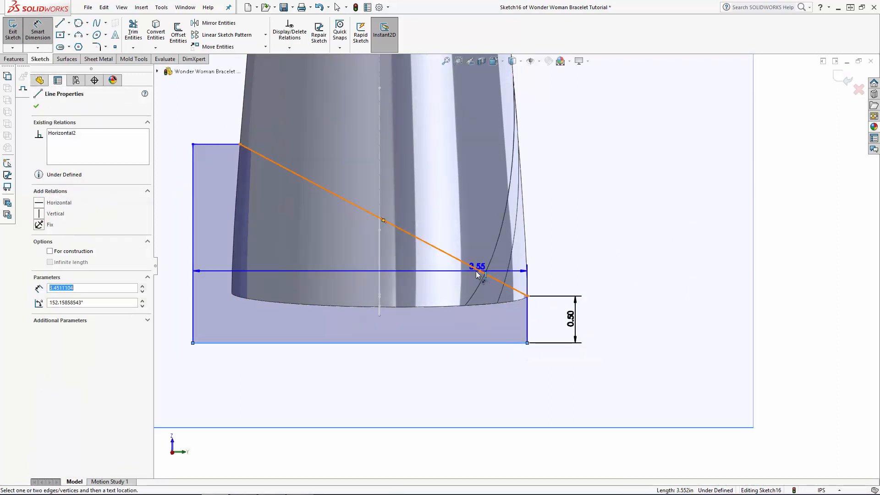
pyautogui.click(231, 232)
pyautogui.write('35')
pyautogui.press('Return')
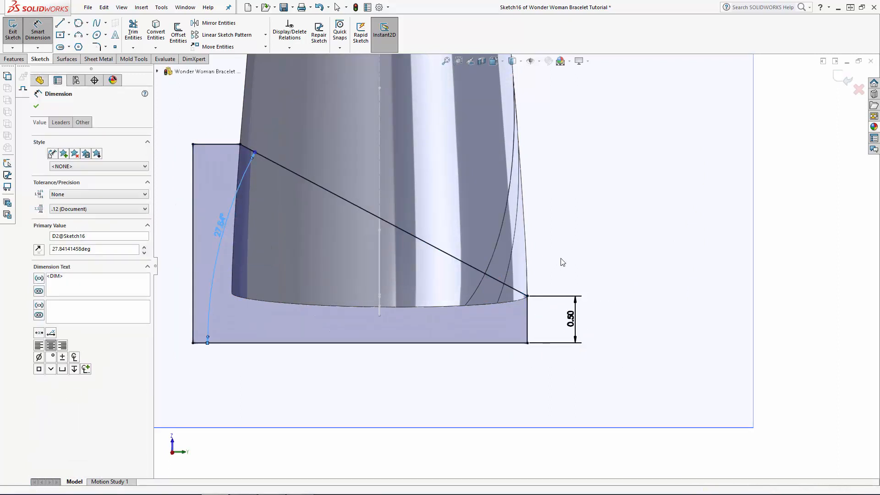
pyautogui.press('Escape')
# Step: Exit the sketch and use it for an extruded cut through the wide end, Mid Plane, 10 in deep
pyautogui.scroll(-5, 596, 321)
pyautogui.moveTo(595, 321)
pyautogui.mouseDown(button='middle')
pyautogui.moveTo(663, 269)
pyautogui.moveTo(697, 274)
pyautogui.moveTo(526, 144)
pyautogui.mouseUp(button='middle')
pyautogui.scroll(-3, 526, 144)
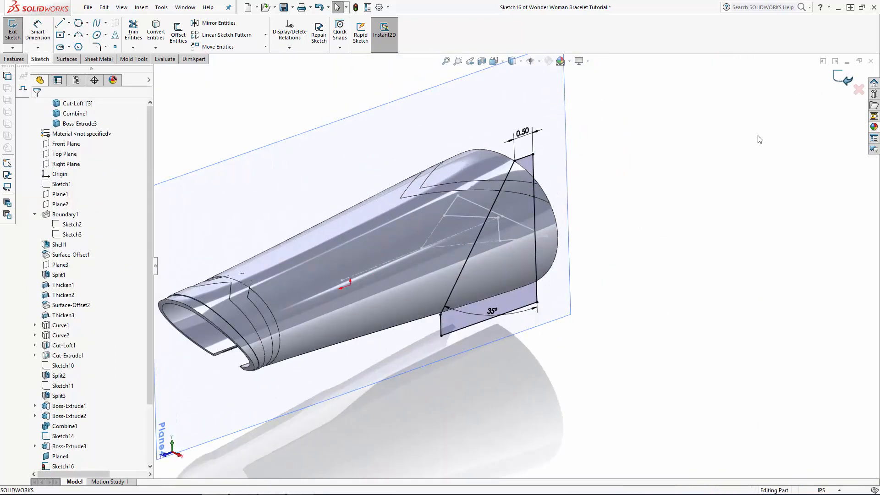
pyautogui.hotkey('ctrl', 'b')
pyautogui.press('z')
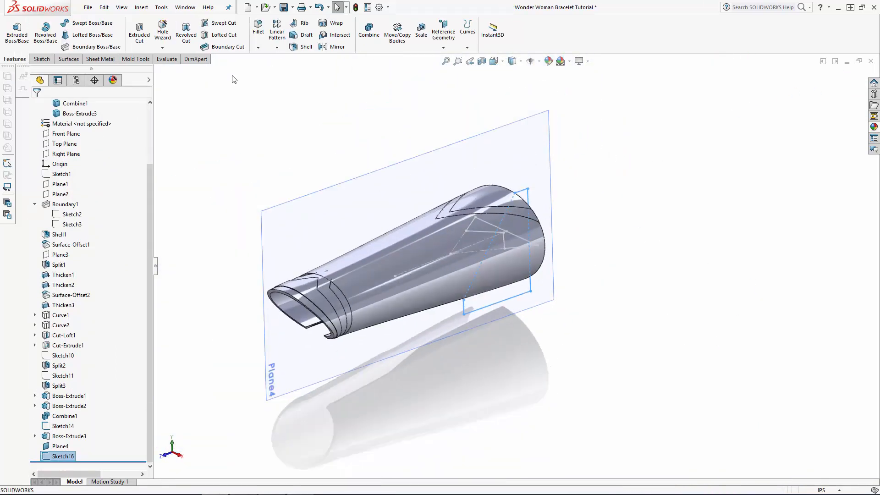
pyautogui.click(142, 33)
pyautogui.click(97, 160)
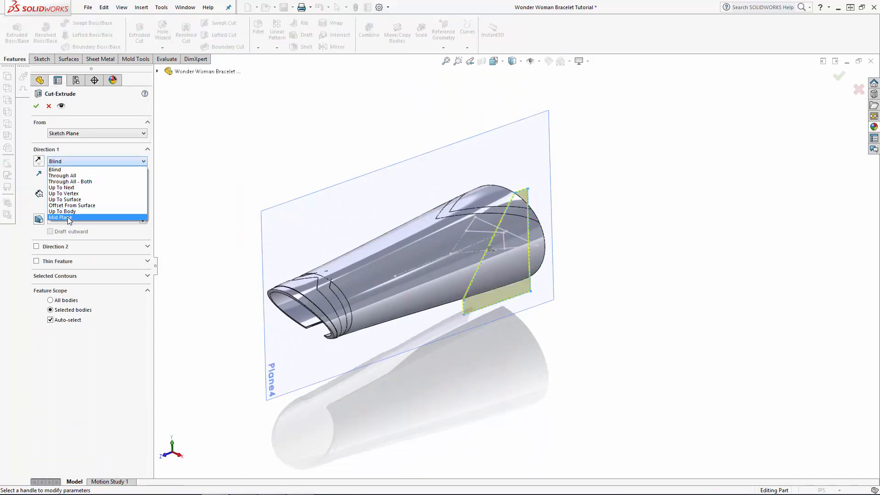
pyautogui.click(84, 216)
pyautogui.write('10')
pyautogui.press('Return')
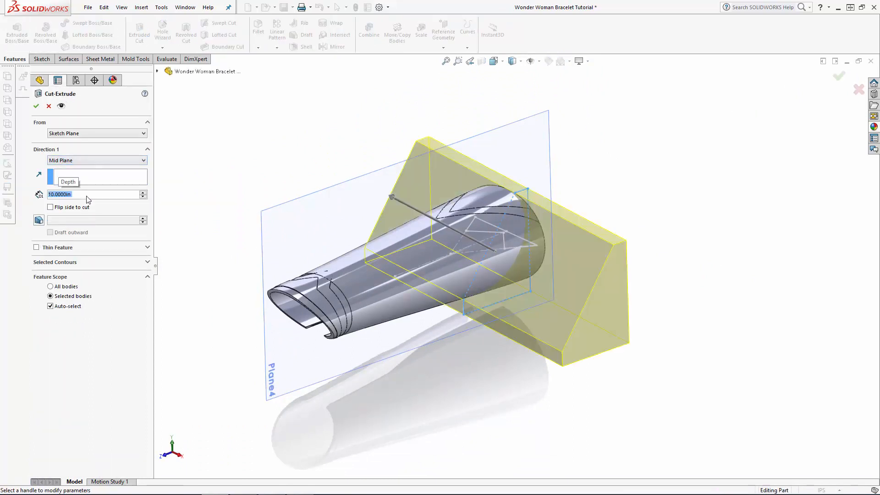
pyautogui.press('Return')
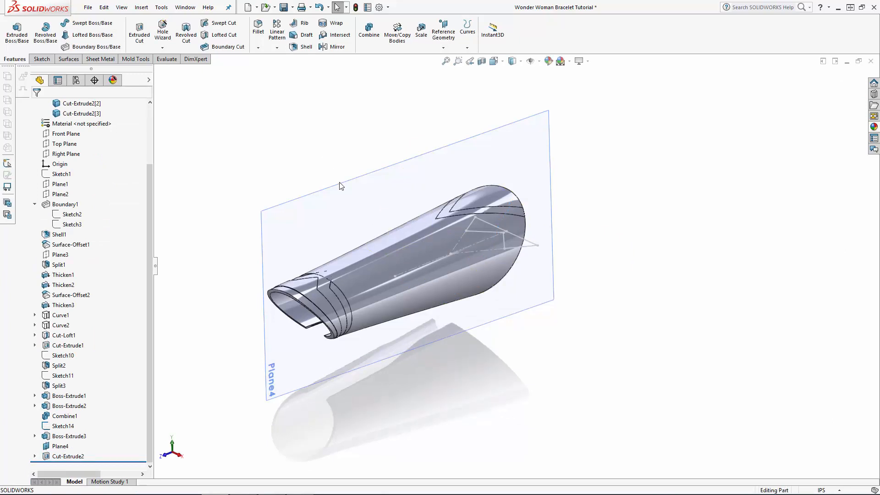
# Step: Start a sketch on Plane4, view it straight on, and show Sketch16 of the Cut-Extrude2 feature
pyautogui.click(341, 185)
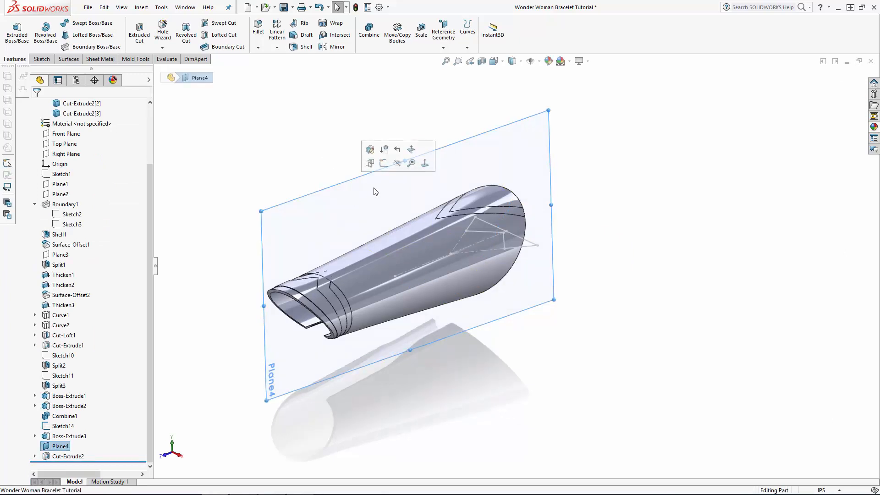
pyautogui.click(383, 163)
pyautogui.click(494, 60)
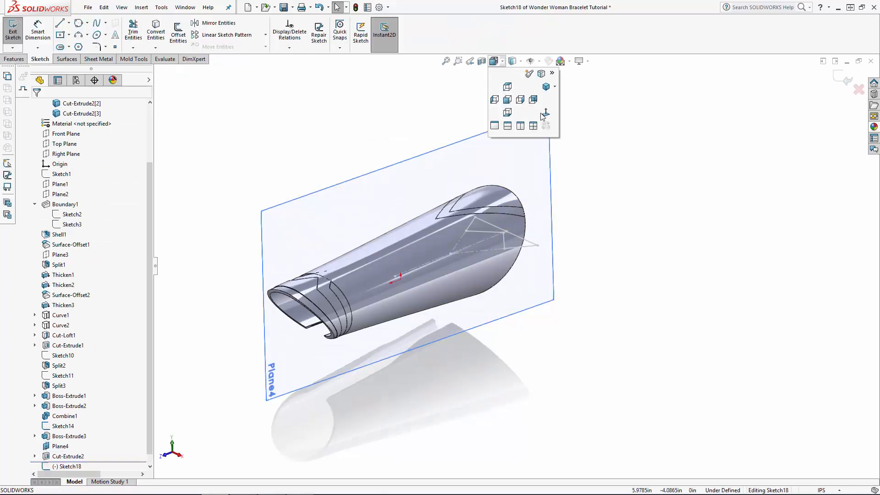
pyautogui.click(545, 113)
pyautogui.click(35, 455)
pyautogui.click(79, 456)
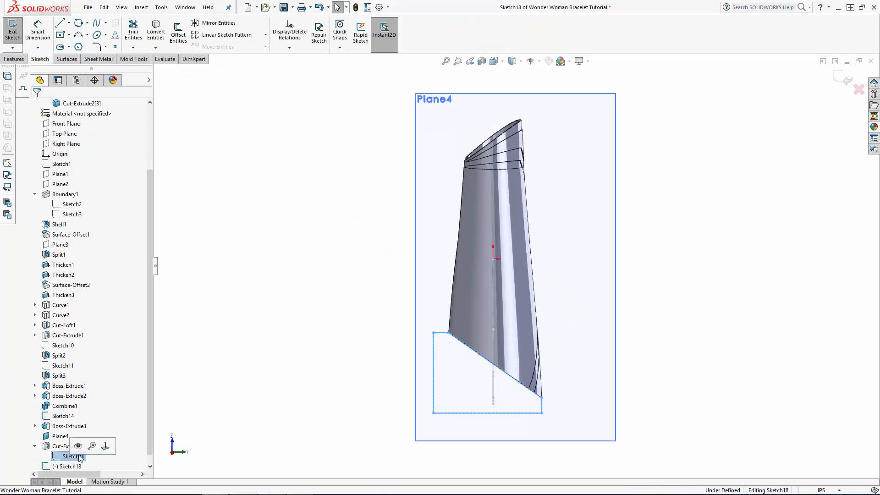
pyautogui.click(328, 403)
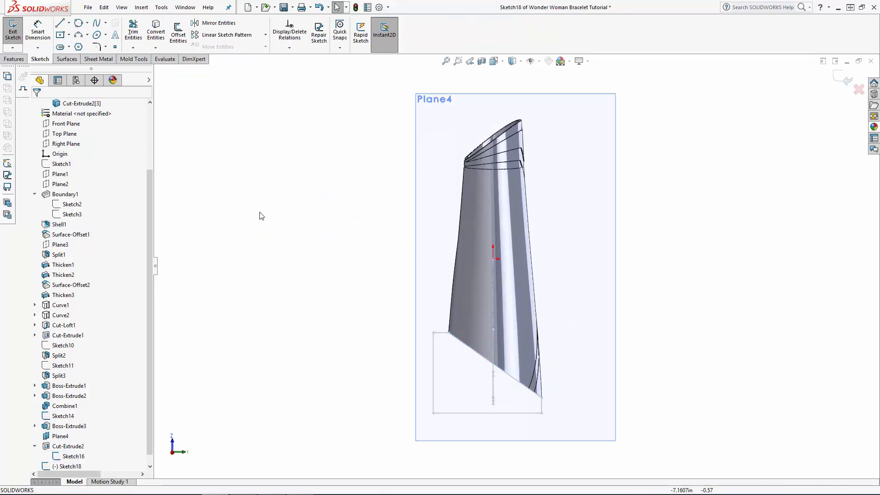
# Step: Offset the slanted cut edge 0.35 in into the bracelet body
pyautogui.click(178, 34)
pyautogui.scroll(-5, 533, 398)
pyautogui.click(517, 380)
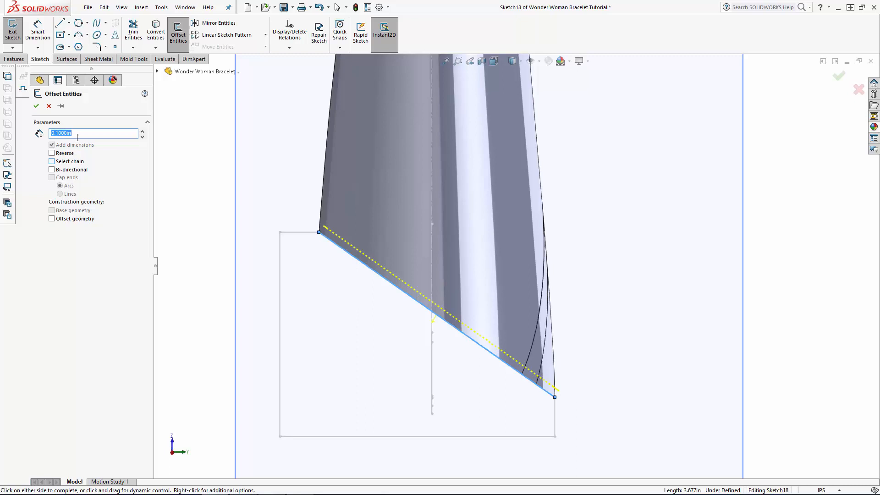
pyautogui.press('Return')
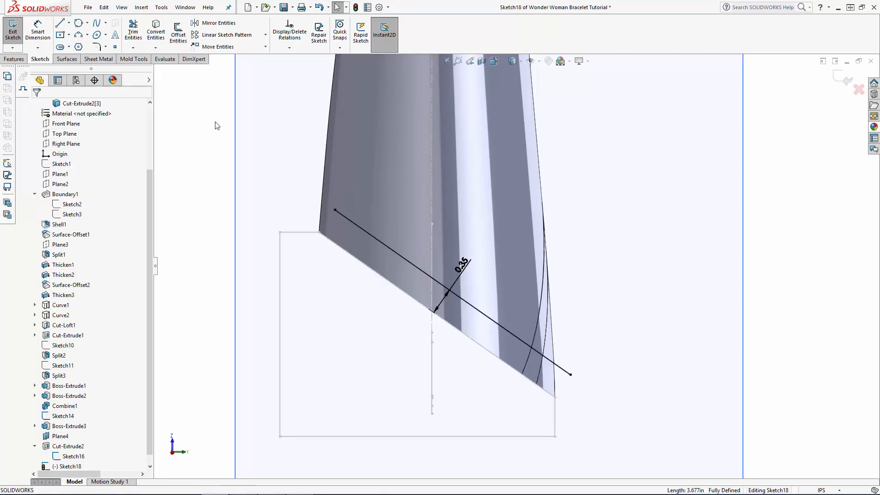
# Step: Extend both ends of the offset line well past the bracelet's sides and exit the sketch
pyautogui.moveTo(336, 211); pyautogui.dragTo(278, 170)
pyautogui.moveTo(574, 373); pyautogui.dragTo(597, 394)
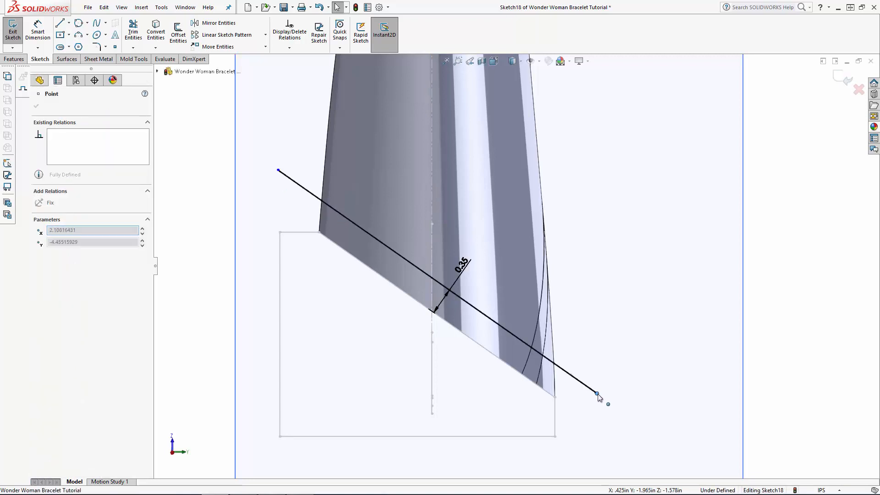
pyautogui.click(805, 325)
pyautogui.click(842, 77)
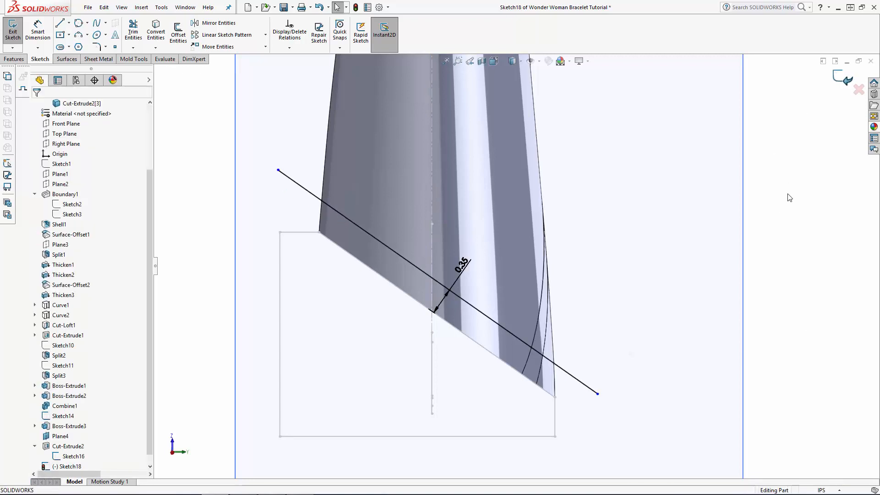
# Step: Hide the solid bodies Cut-Extrude2[2] and Cut-Extrude2[3] and the cut profile Sketch16
pyautogui.moveTo(697, 381)
pyautogui.mouseDown(button='middle')
pyautogui.moveTo(475, 432)
pyautogui.moveTo(620, 240)
pyautogui.moveTo(605, 391)
pyautogui.moveTo(495, 308)
pyautogui.moveTo(485, 311)
pyautogui.mouseUp(button='middle')
pyautogui.moveTo(150, 197); pyautogui.dragTo(146, 125)
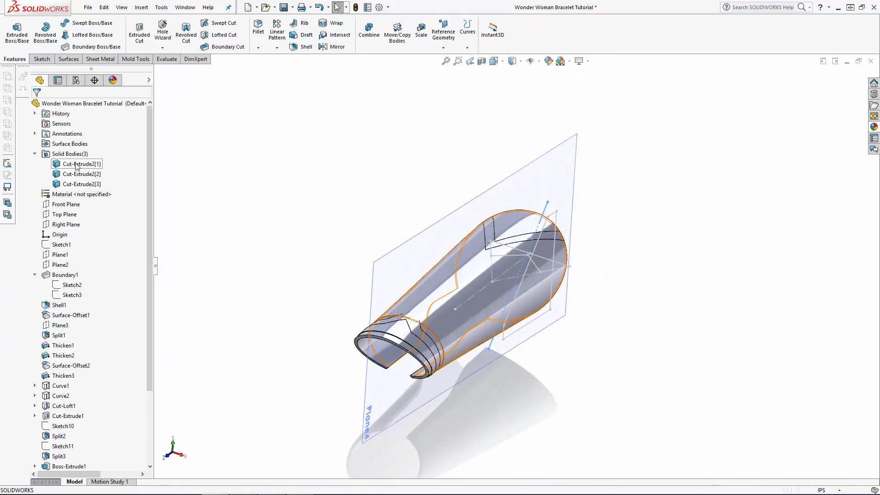
pyautogui.click(82, 174)
pyautogui.keyDown('ctrl'); pyautogui.click(79, 184); pyautogui.keyUp('ctrl')
pyautogui.click(85, 171)
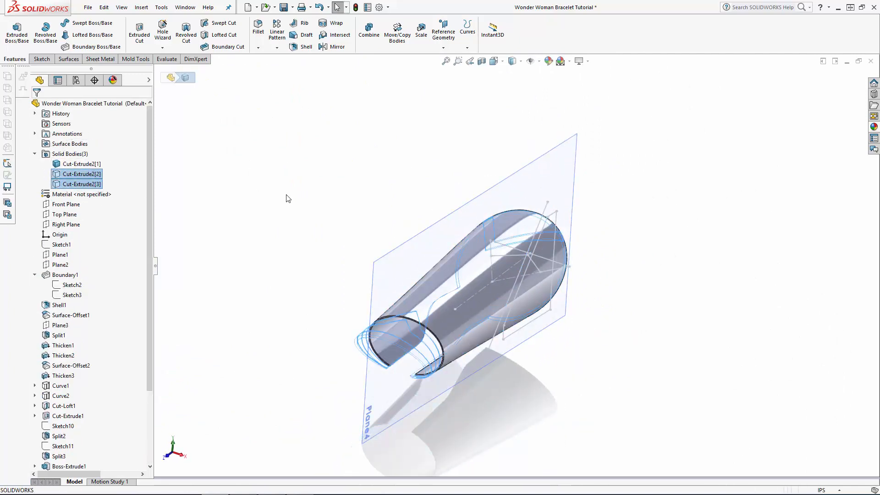
pyautogui.click(557, 232)
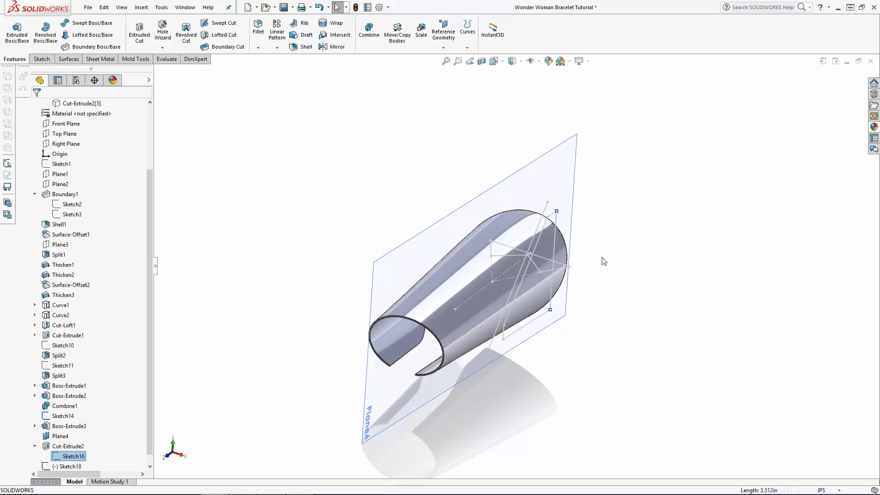
# Step: Split the visible body with Sketch18, consuming the long main portion and keeping only the slanted rim at the wide end
pyautogui.click(545, 212)
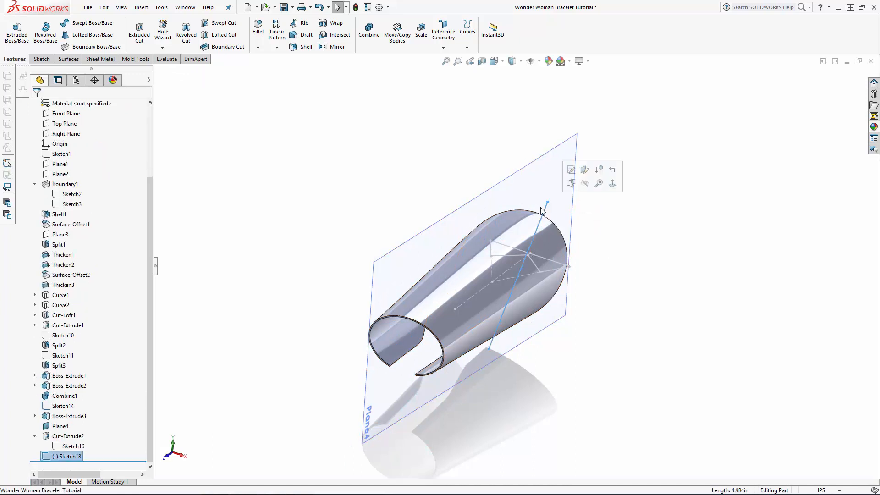
pyautogui.click(142, 7)
pyautogui.moveTo(160, 43)
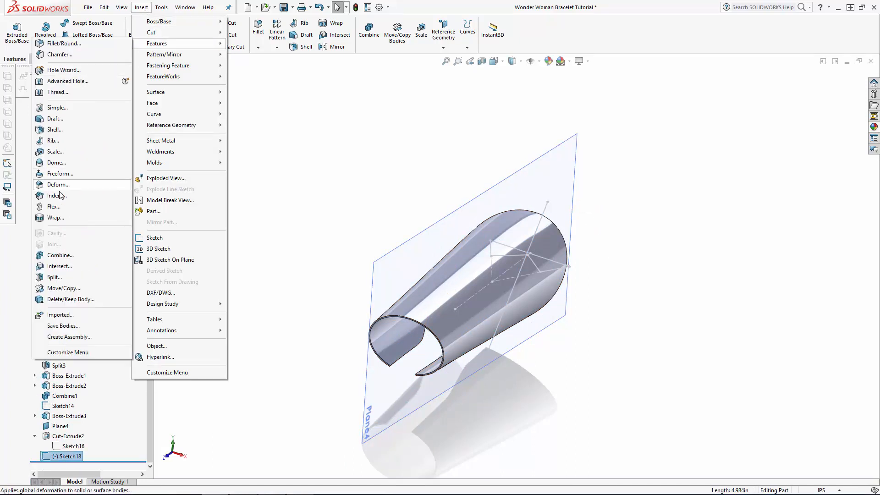
pyautogui.click(55, 277)
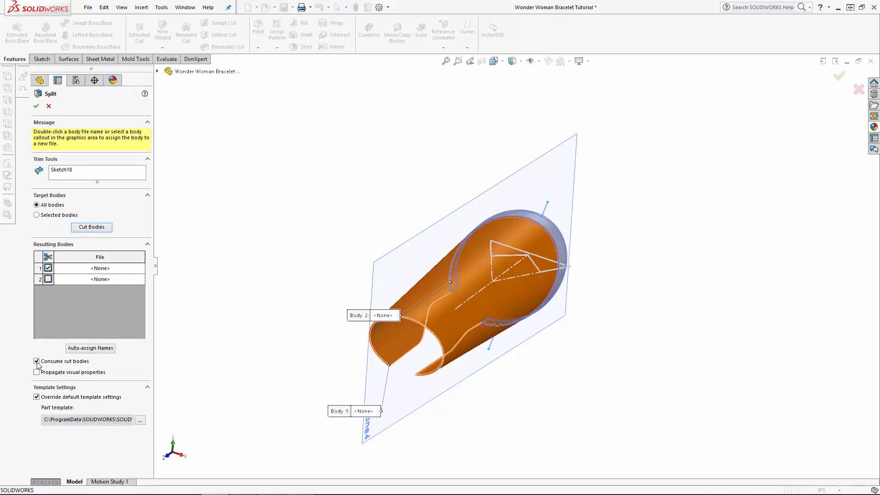
pyautogui.click(36, 107)
# Step: Hide the split line Sketch18 and the reference plane Plane4
pyautogui.click(545, 206)
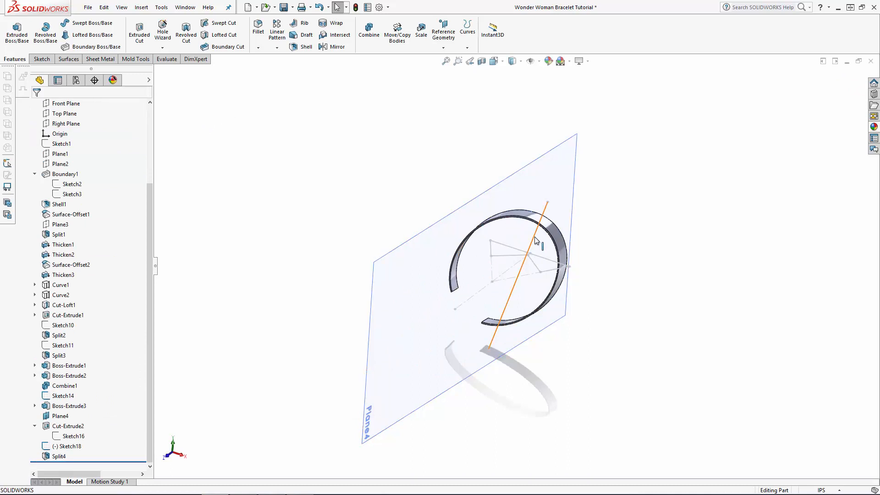
pyautogui.click(575, 210)
pyautogui.click(566, 158)
pyautogui.click(585, 156)
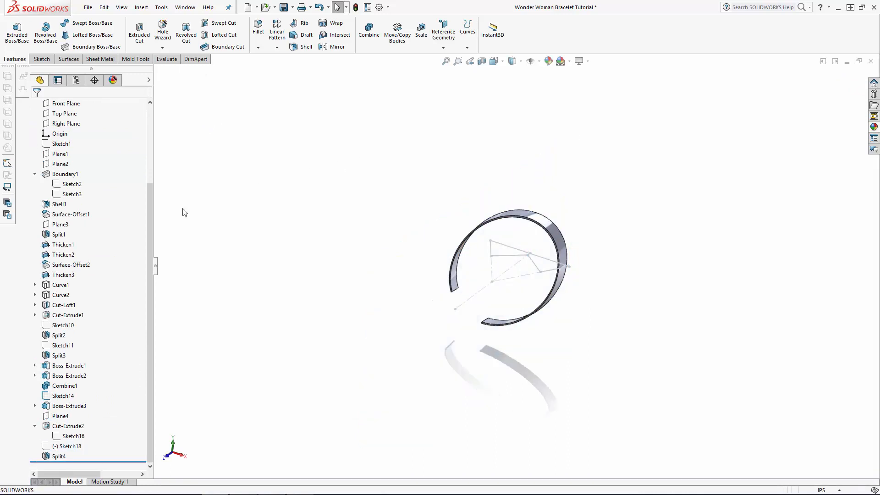
# Step: Show the hidden solid bodies Cut-Extrude2[2] and Cut-Extrude2[3] again
pyautogui.scroll(2, 143, 158)
pyautogui.scroll(2, 143, 158)
pyautogui.click(82, 164)
pyautogui.keyDown('shift'); pyautogui.click(82, 174); pyautogui.keyUp('shift')
pyautogui.click(106, 153)
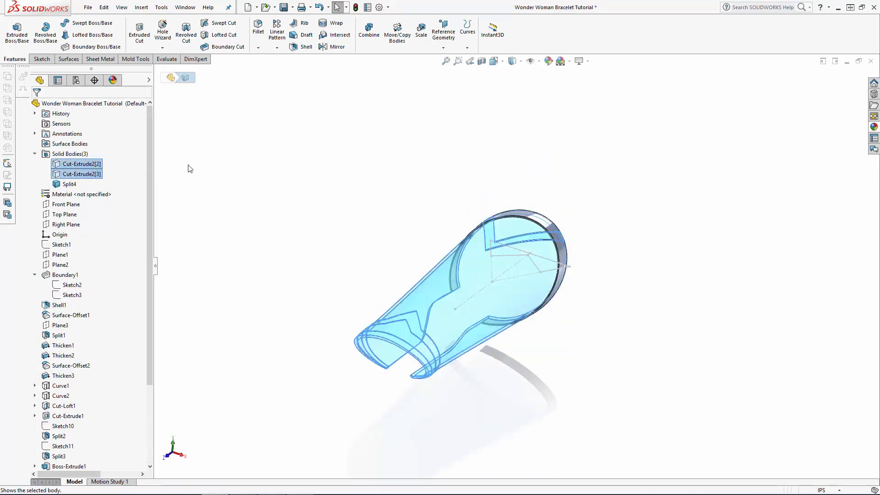
# Step: Set up an extruded cut of the V-shaped Sketch14 using Through All in the reversed direction
pyautogui.scroll(-3, 624, 226)
pyautogui.scroll(-3, 91, 320)
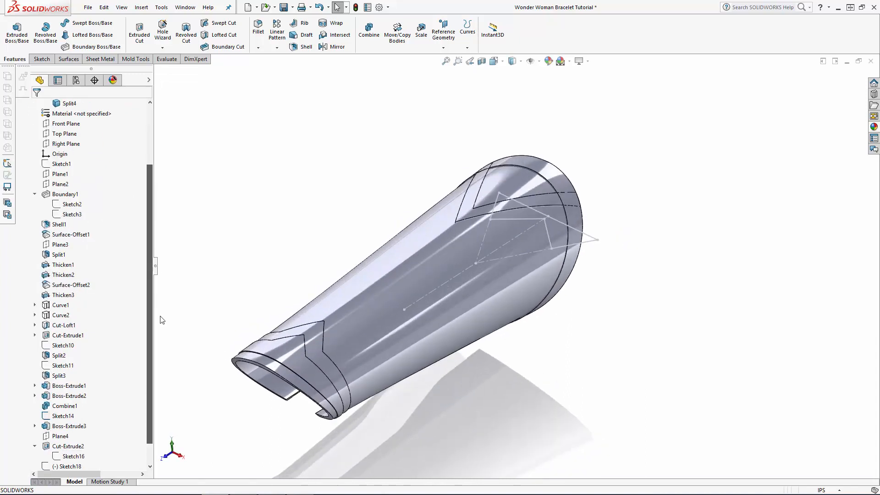
pyautogui.click(84, 446)
pyautogui.click(181, 321)
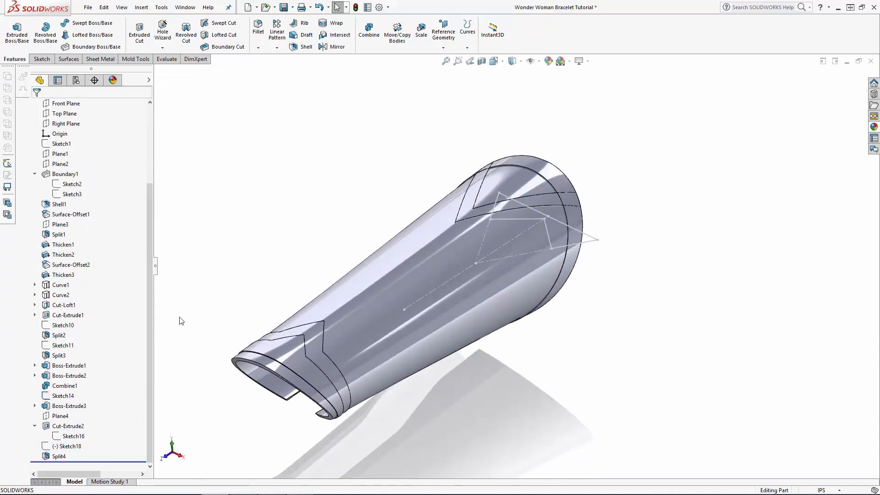
pyautogui.click(72, 399)
pyautogui.click(139, 32)
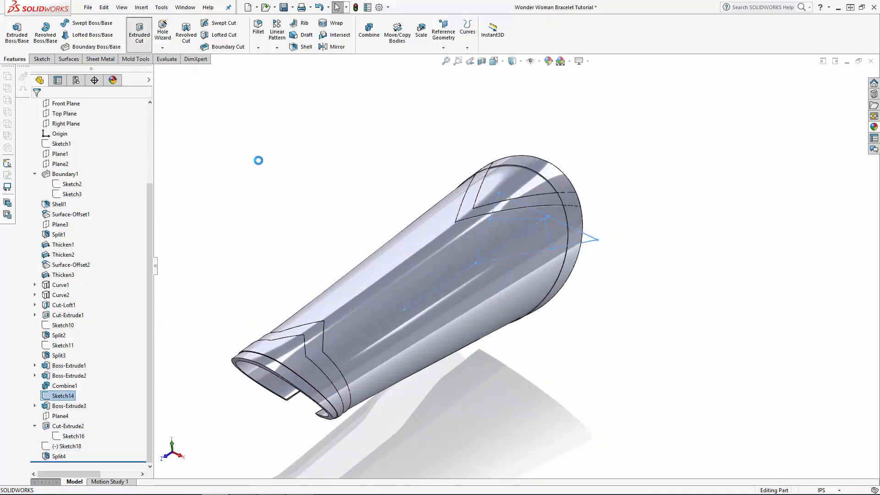
pyautogui.click(63, 162)
pyautogui.click(64, 176)
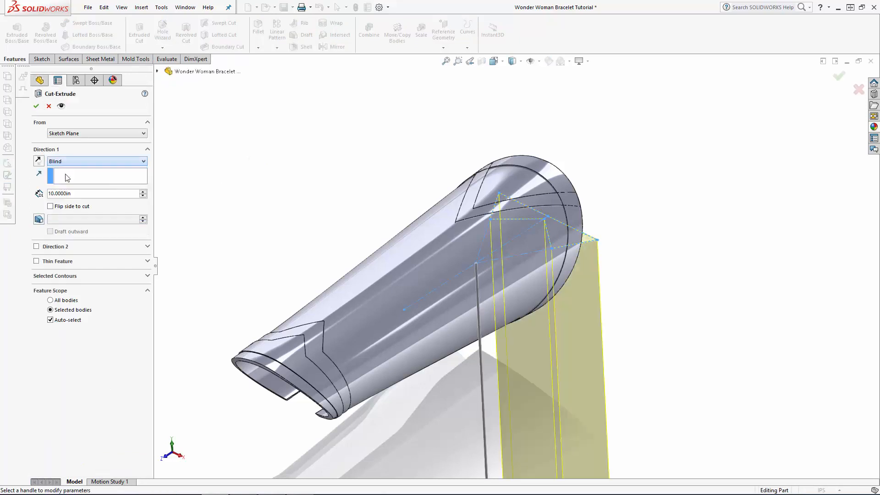
pyautogui.click(39, 161)
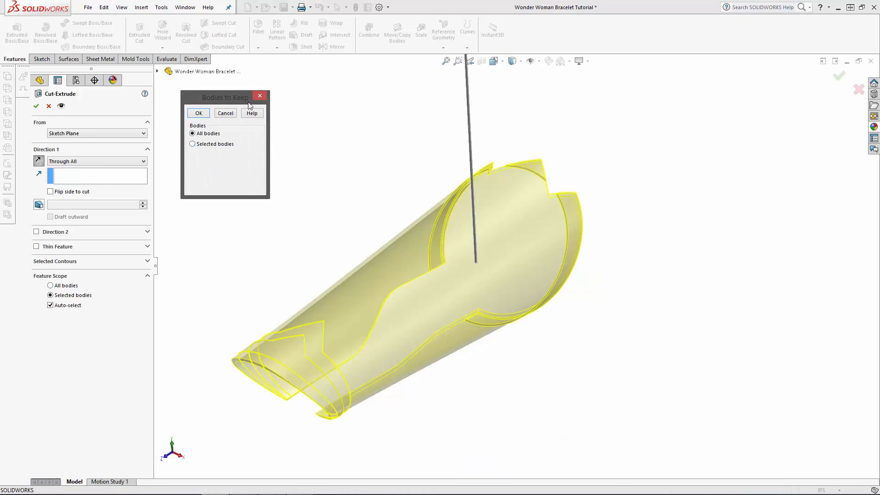
# Step: Keep only Body 1, Body 2 and Body 3 from the cut, discarding Body 4
pyautogui.click(193, 144)
pyautogui.click(191, 158)
pyautogui.click(192, 168)
pyautogui.click(192, 180)
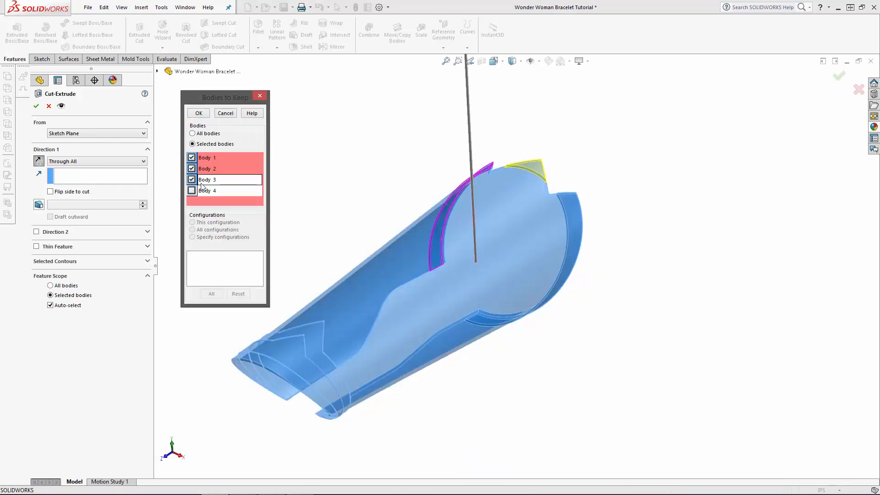
pyautogui.click(197, 112)
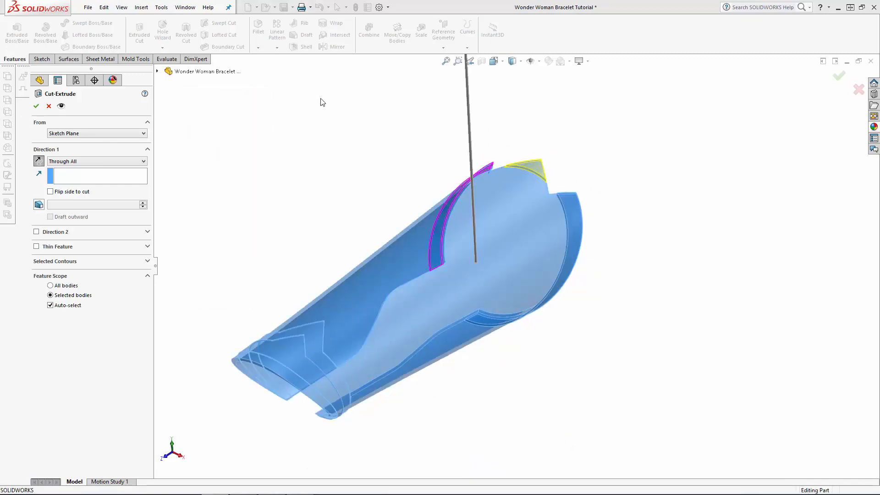
# Step: Start a sketch on the Top Plane and convert the curved rim-band edges on both sides of the V opening
pyautogui.click(73, 184)
pyautogui.click(77, 172)
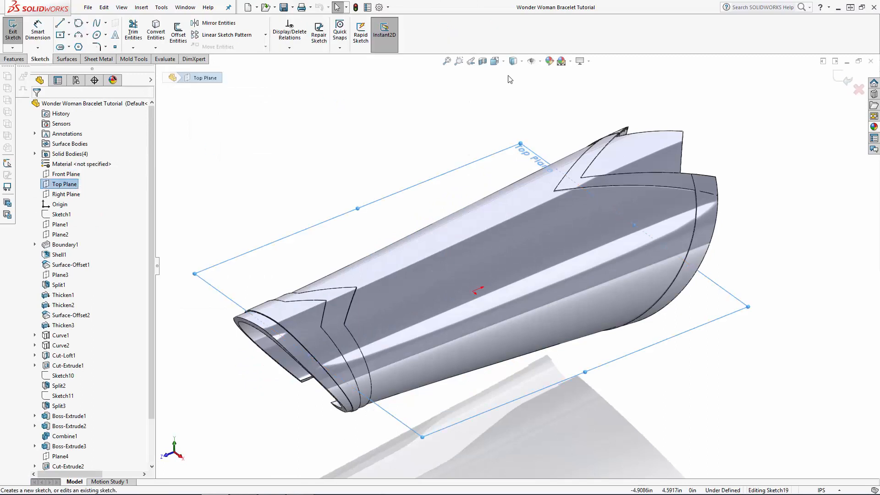
pyautogui.click(495, 61)
pyautogui.click(519, 111)
pyautogui.scroll(-5, 519, 111)
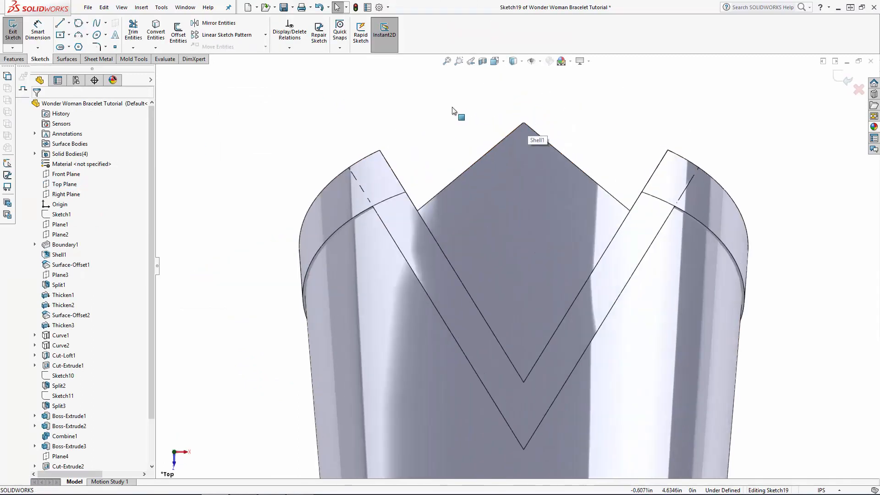
pyautogui.click(157, 36)
pyautogui.click(370, 209)
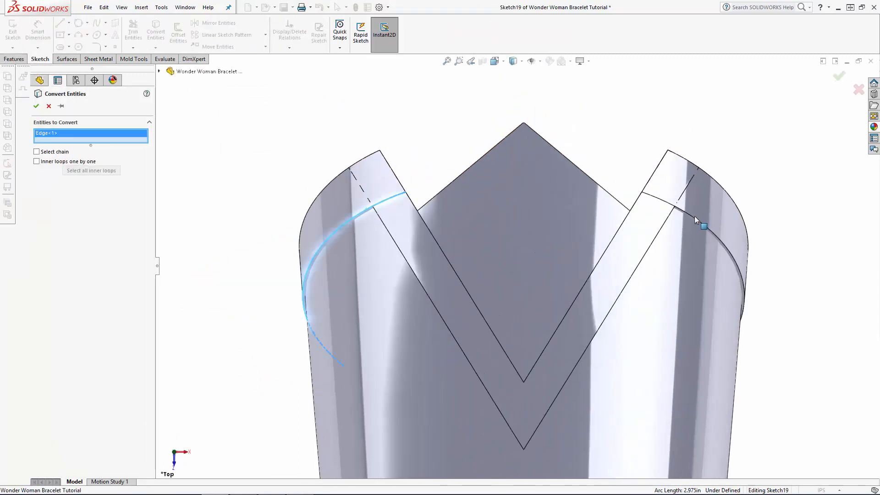
pyautogui.click(694, 220)
pyautogui.click(839, 76)
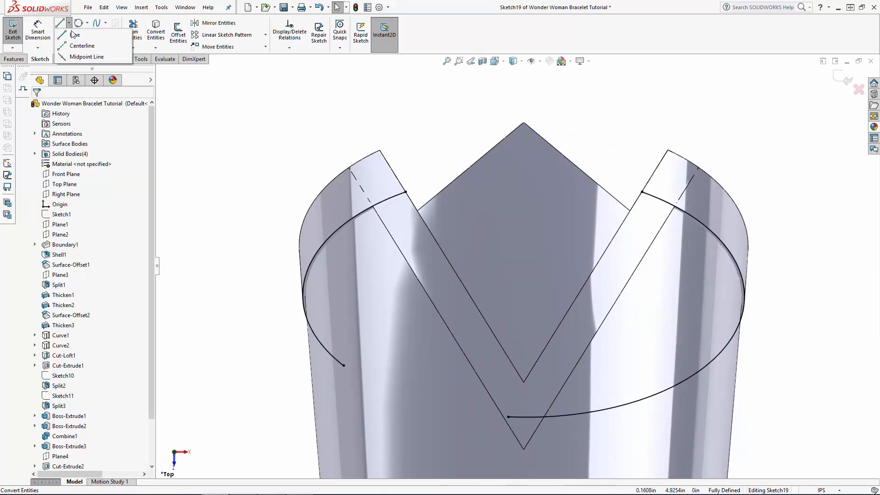
# Step: Draw a vertical centerline from the origin to beyond the pointed tip of the wide end
pyautogui.click(79, 46)
pyautogui.scroll(4, 524, 266)
pyautogui.click(520, 451)
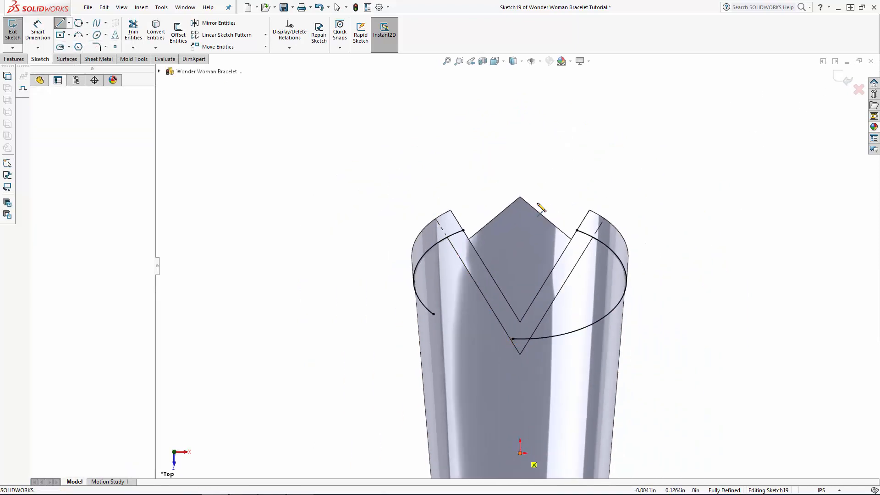
pyautogui.click(519, 178)
pyautogui.press('Escape')
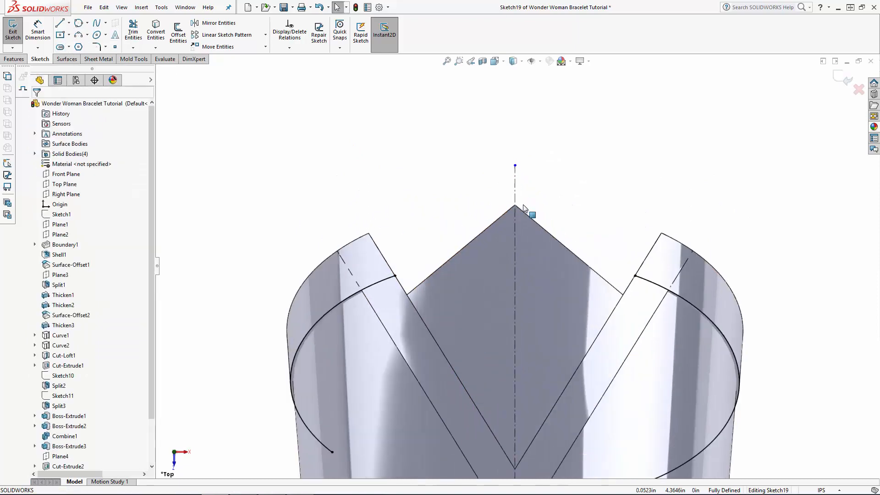
# Step: Constrain the centerline's free endpoint to the vertex of the pointed tip
pyautogui.scroll(5, 523, 212)
pyautogui.keyDown('ctrl'); pyautogui.click(489, 139); pyautogui.keyUp('ctrl')
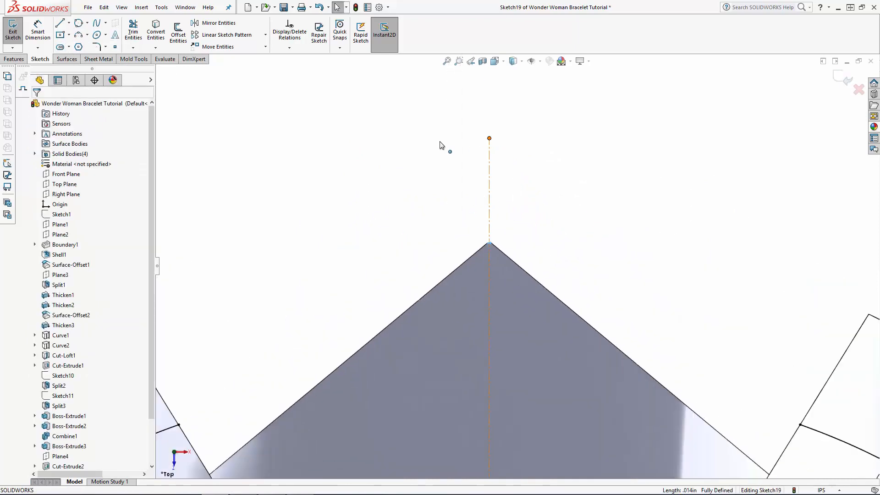
pyautogui.click(40, 255)
pyautogui.click(308, 235)
pyautogui.scroll(-9, 412, 300)
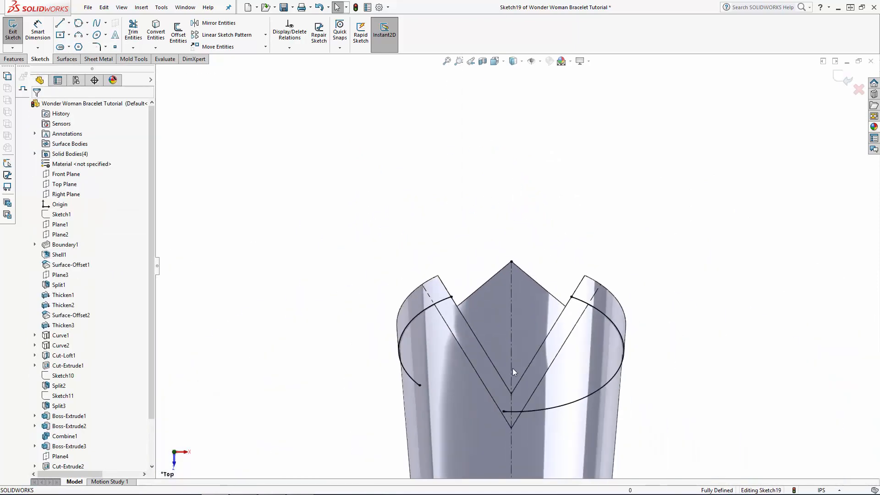
# Step: Draw the upper chevron outline between the converted arcs, following both outer V edges and peaking on the centerline
pyautogui.scroll(3, 512, 367)
pyautogui.press('l')
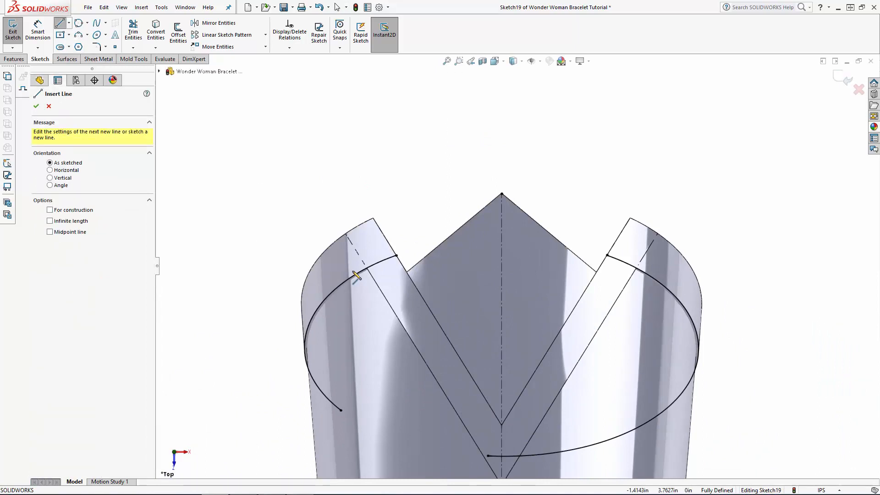
pyautogui.scroll(-5, 499, 375)
pyautogui.scroll(5, 499, 380)
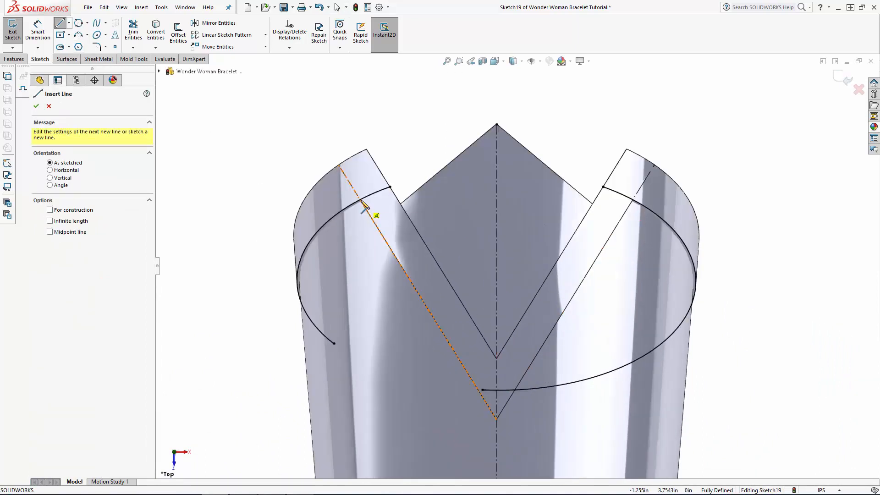
pyautogui.click(361, 200)
pyautogui.click(387, 243)
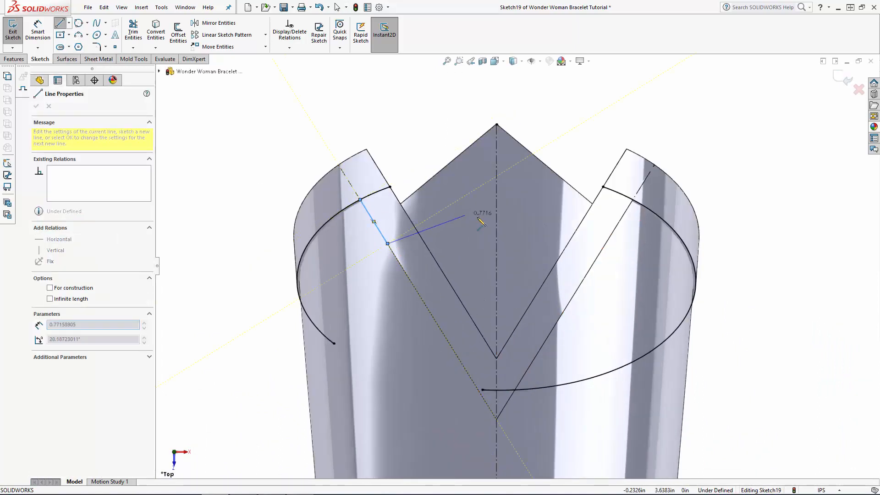
pyautogui.click(496, 219)
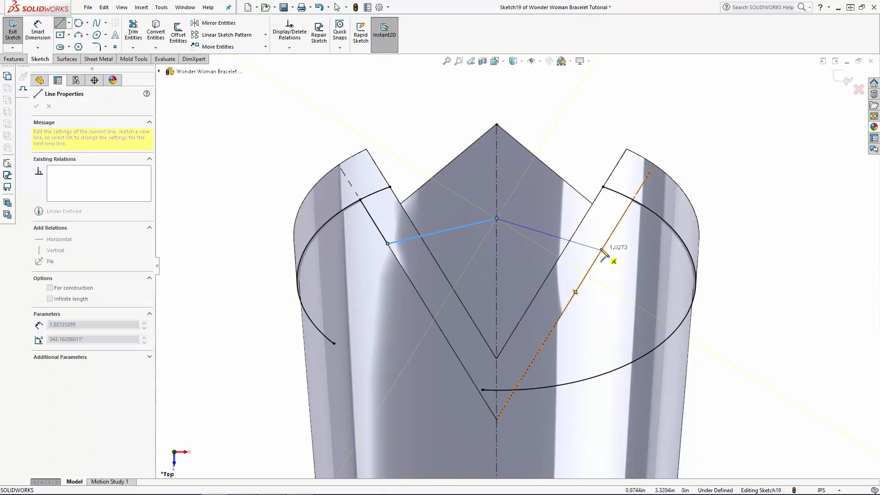
pyautogui.click(601, 250)
pyautogui.doubleClick(632, 200)
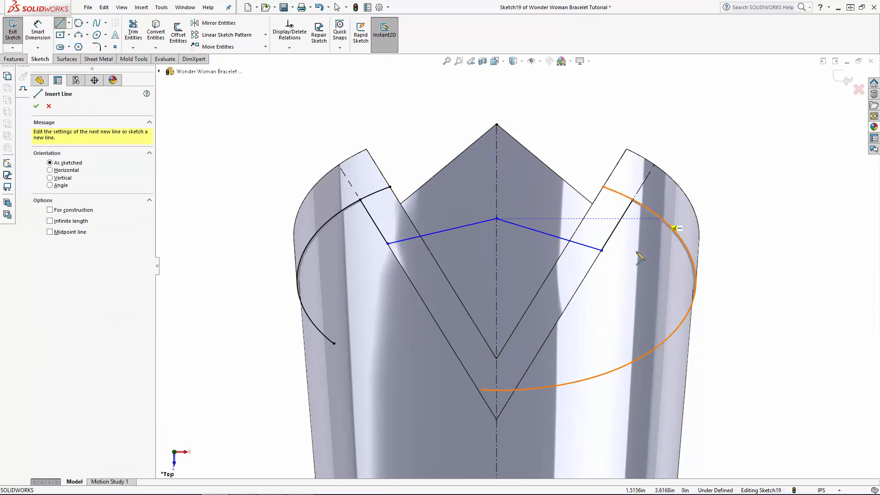
# Step: Draw a second chevron outline below the first, ending on the converted arcs, and trim away the excess arc segments
pyautogui.click(660, 220)
pyautogui.click(616, 291)
pyautogui.click(497, 255)
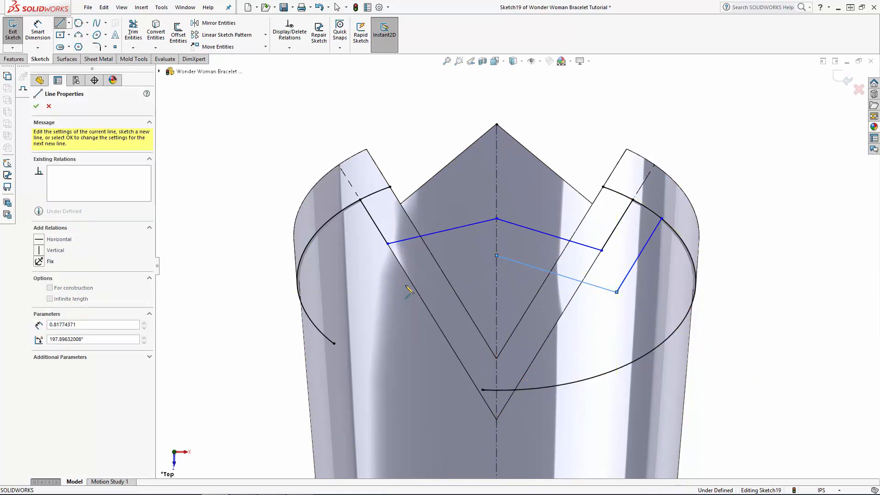
pyautogui.click(379, 288)
pyautogui.click(337, 214)
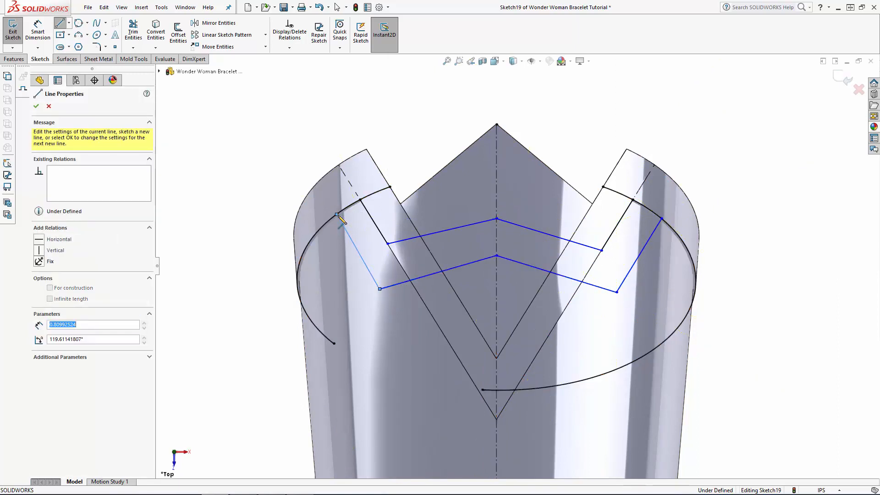
pyautogui.press('Escape')
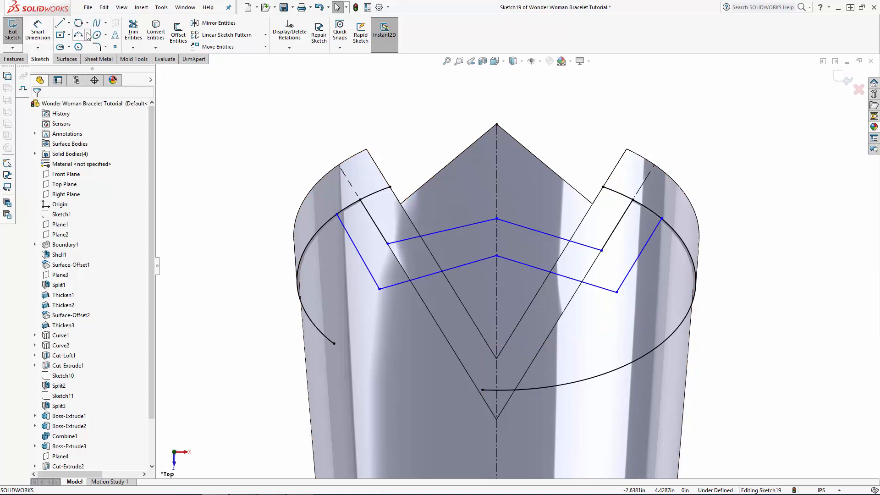
pyautogui.click(133, 32)
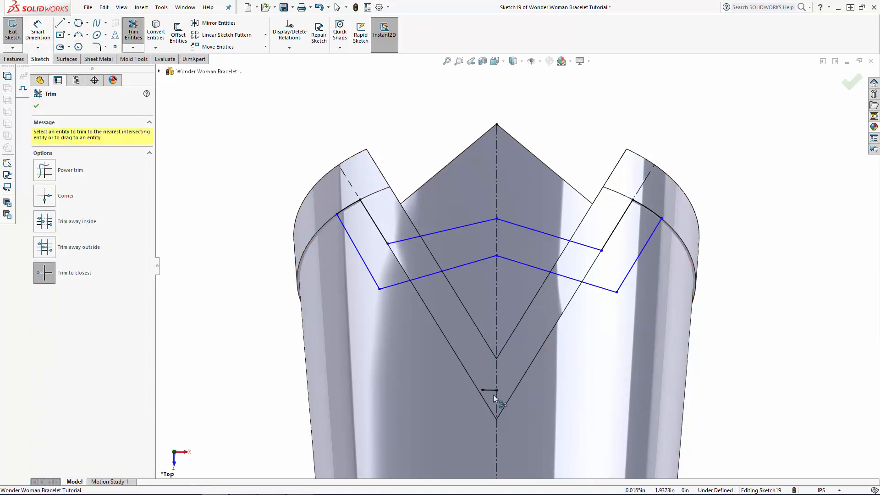
pyautogui.press('Escape')
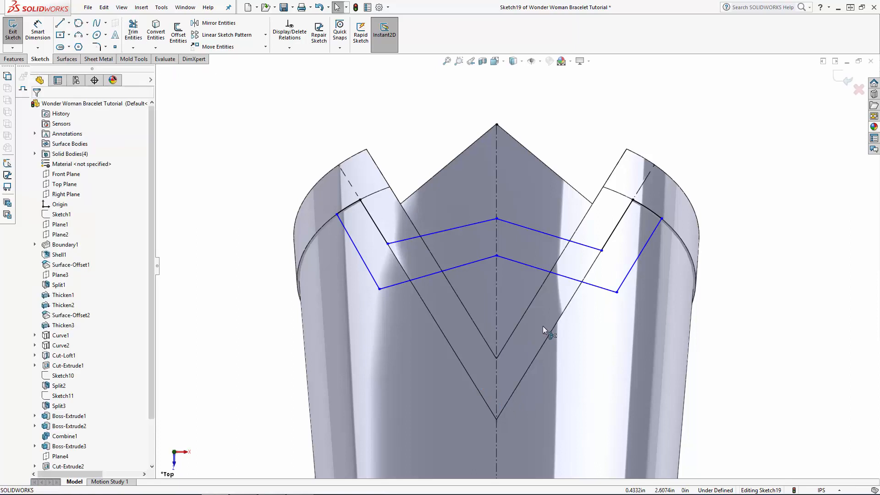
# Step: Make the sloped middle lines of the lower chevron parallel to those of the upper chevron on both sides
pyautogui.click(431, 233)
pyautogui.keyDown('ctrl'); pyautogui.click(469, 263); pyautogui.keyUp('ctrl')
pyautogui.click(40, 298)
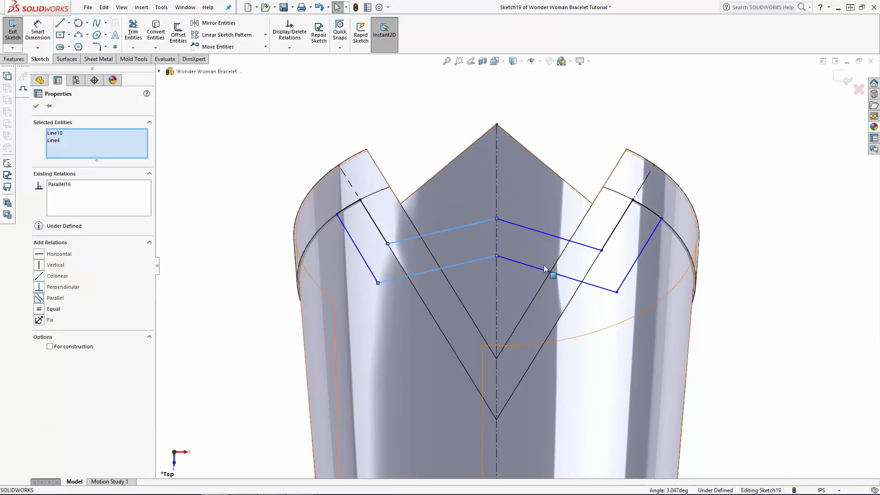
pyautogui.click(544, 270)
pyautogui.keyDown('ctrl'); pyautogui.click(541, 233); pyautogui.keyUp('ctrl')
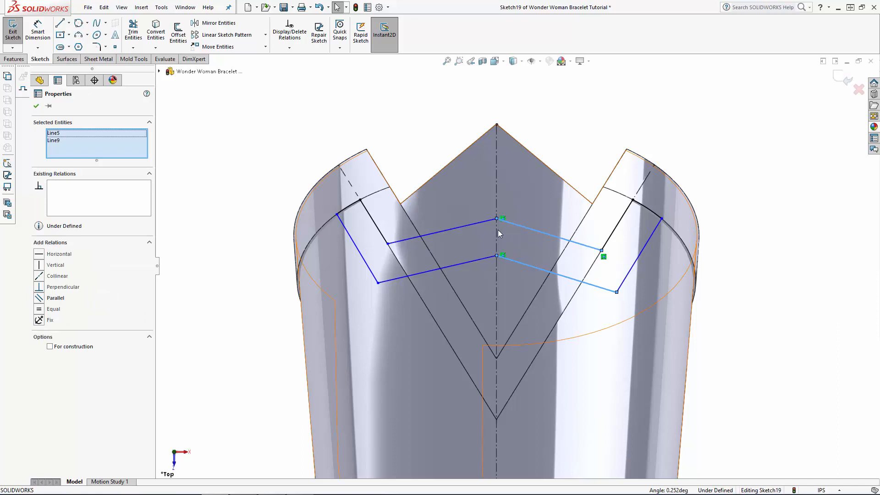
pyautogui.click(40, 298)
pyautogui.click(635, 259)
pyautogui.keyDown('ctrl'); pyautogui.click(617, 225); pyautogui.keyUp('ctrl')
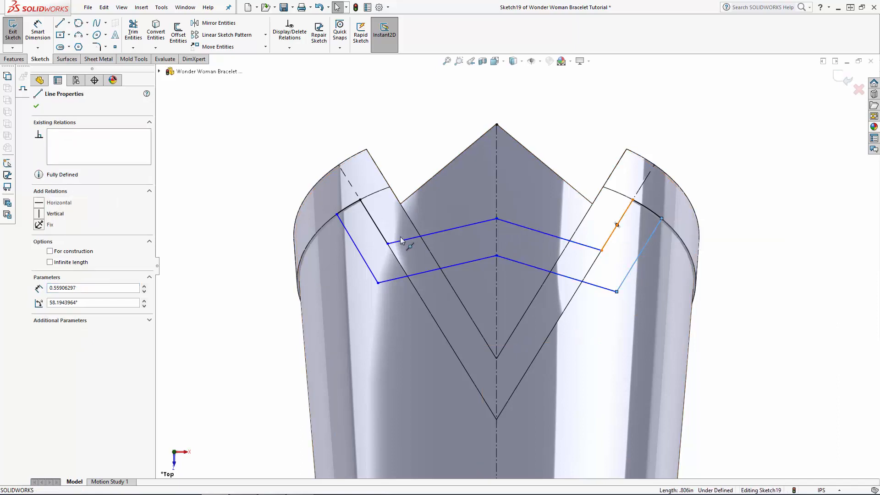
pyautogui.click(639, 256)
pyautogui.keyDown('ctrl'); pyautogui.click(605, 244); pyautogui.keyUp('ctrl')
pyautogui.press('Escape')
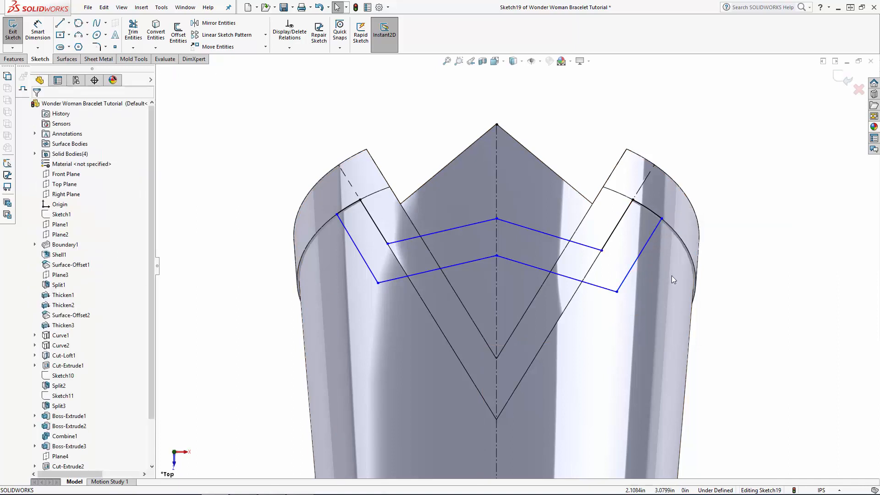
# Step: Make the outer chevron's end lines parallel to the inner chevron's end lines on both sides
pyautogui.click(634, 264)
pyautogui.keyDown('ctrl'); pyautogui.click(614, 229); pyautogui.keyUp('ctrl')
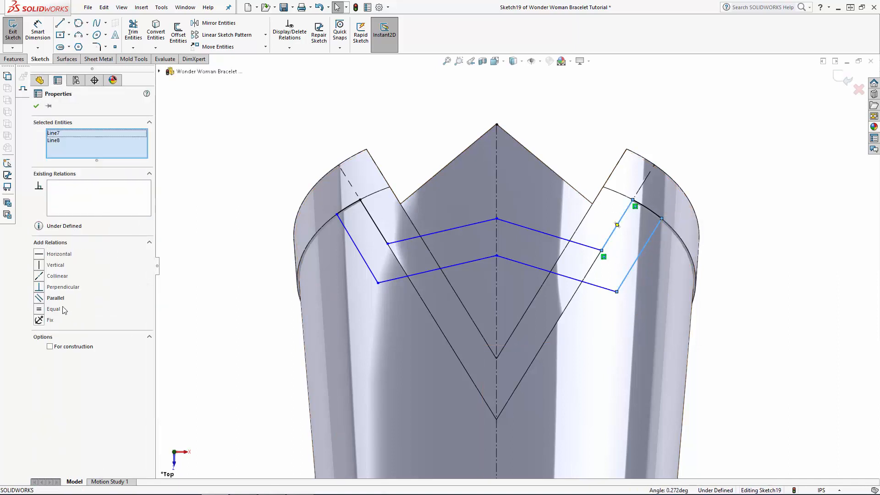
pyautogui.click(195, 326)
pyautogui.click(376, 225)
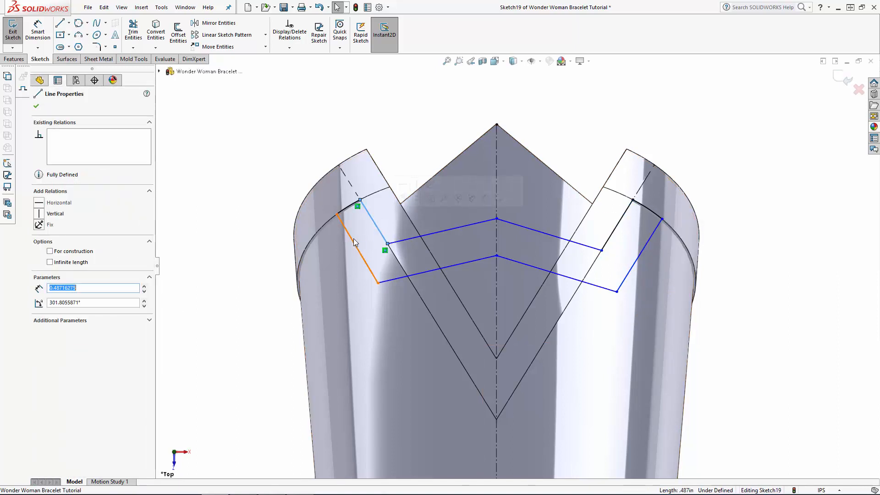
pyautogui.keyDown('ctrl'); pyautogui.click(350, 235); pyautogui.keyUp('ctrl')
pyautogui.click(63, 299)
pyautogui.click(209, 298)
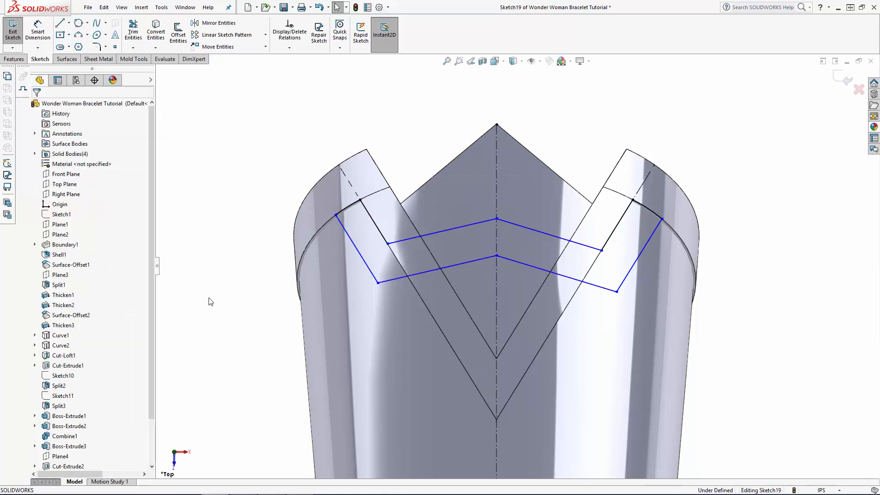
# Step: Dimension the distance between the two left-hand end lines as 0.35 in
pyautogui.click(41, 33)
pyautogui.click(350, 231)
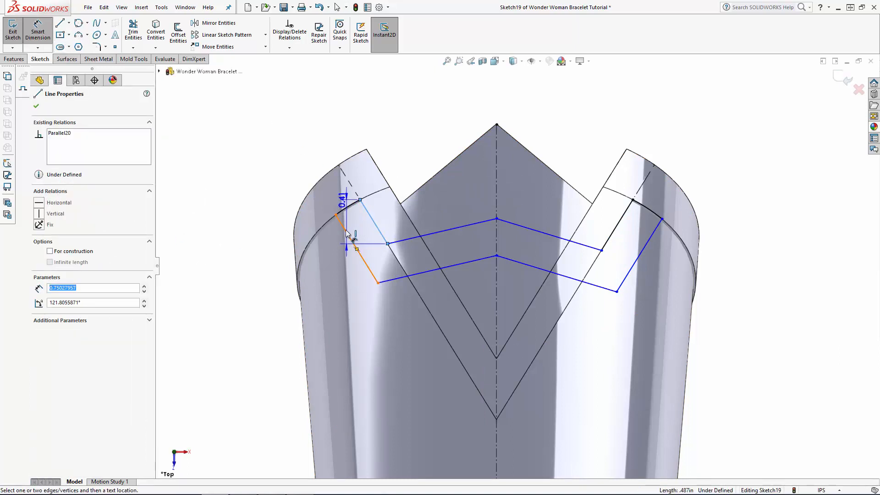
pyautogui.click(314, 146)
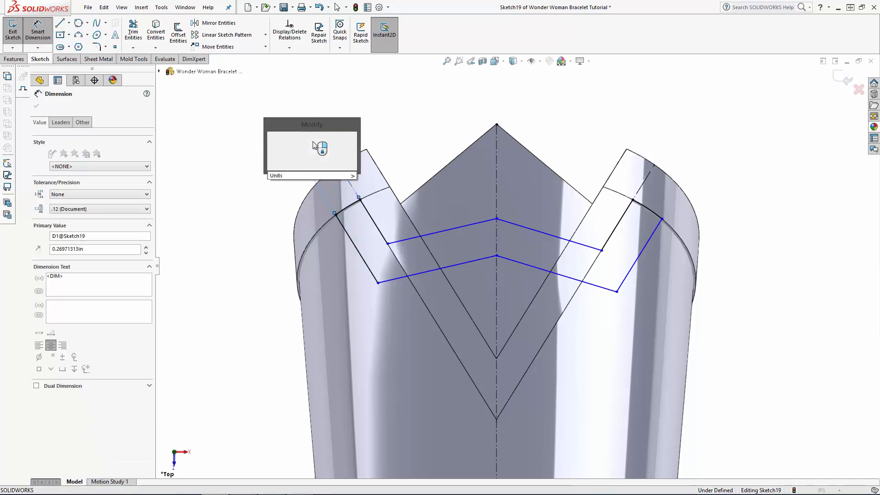
pyautogui.write('.35')
pyautogui.press('Return')
# Step: Dimension the spacing between the upper and lower chevrons' left-hand sloped middle lines as 0.3 in
pyautogui.click(474, 249)
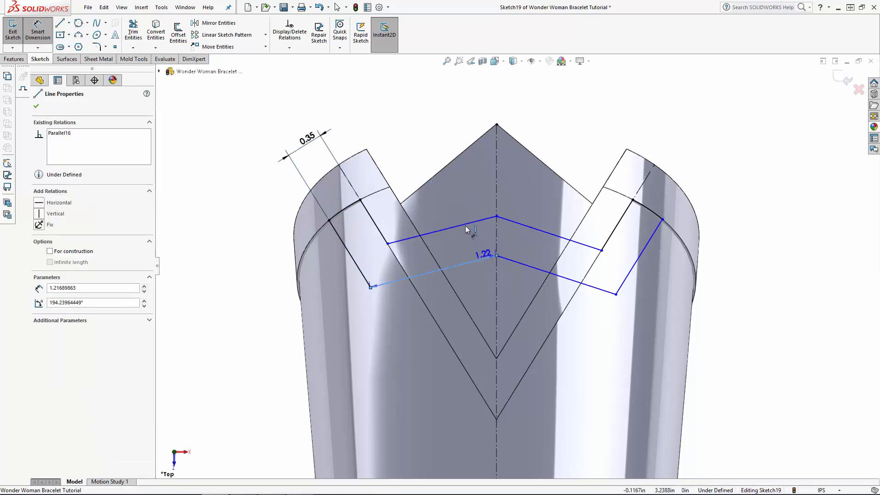
pyautogui.click(469, 244)
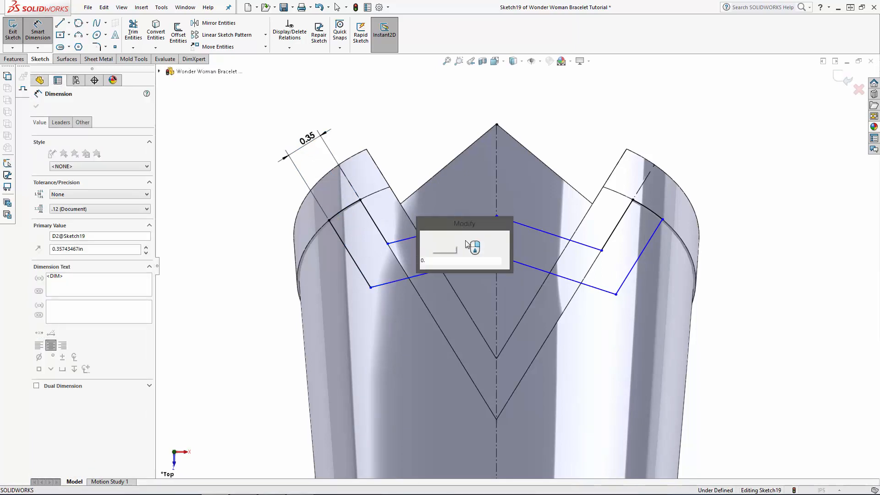
pyautogui.write('.3')
pyautogui.press('Return')
pyautogui.press('Escape')
# Step: Add a horizontal relation between the two outer corner points of the lower chevron
pyautogui.click(370, 287)
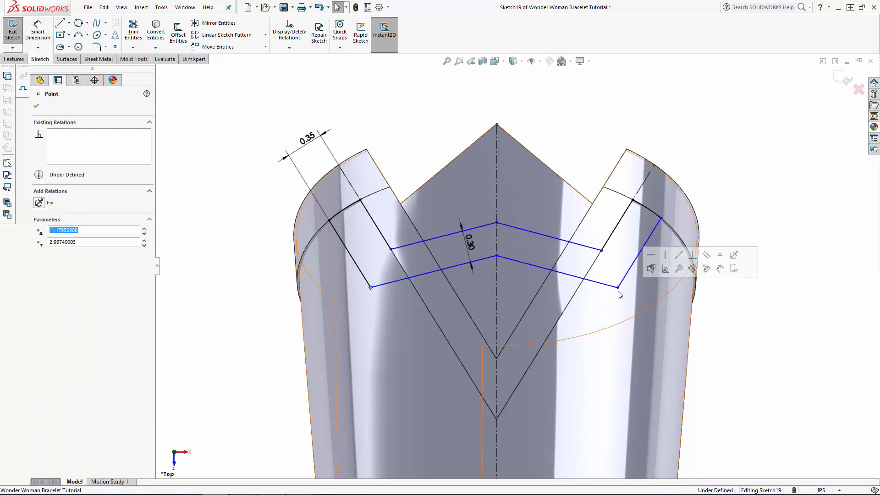
pyautogui.keyDown('ctrl'); pyautogui.click(617, 287); pyautogui.keyUp('ctrl')
pyautogui.click(645, 250)
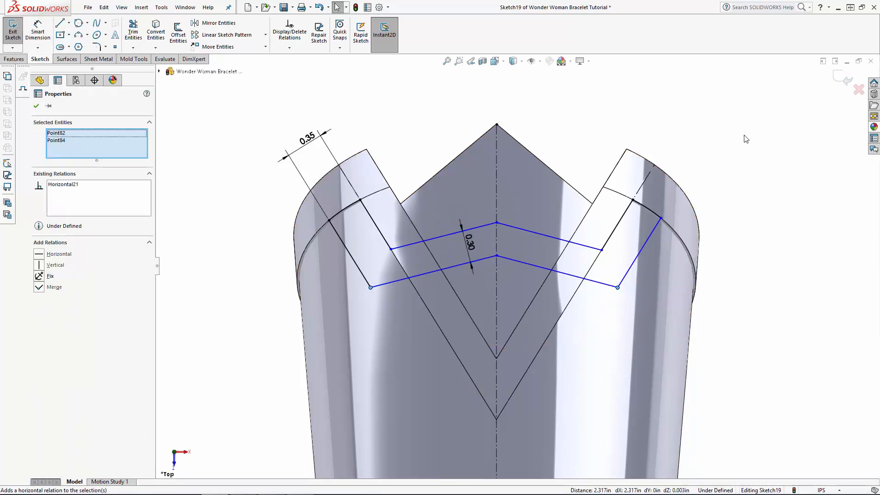
# Step: Dimension the distance between the two right-hand end lines as 0.35 in
pyautogui.click(623, 230)
pyautogui.click(630, 205)
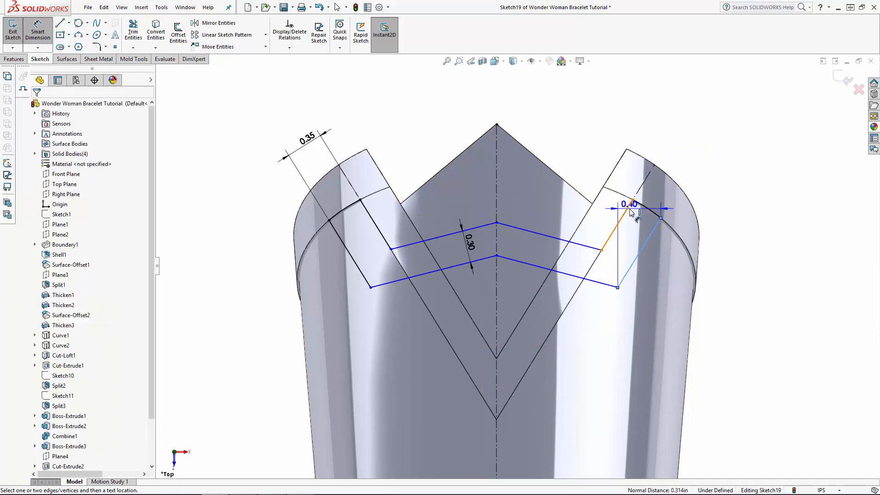
pyautogui.click(630, 205)
pyautogui.click(687, 147)
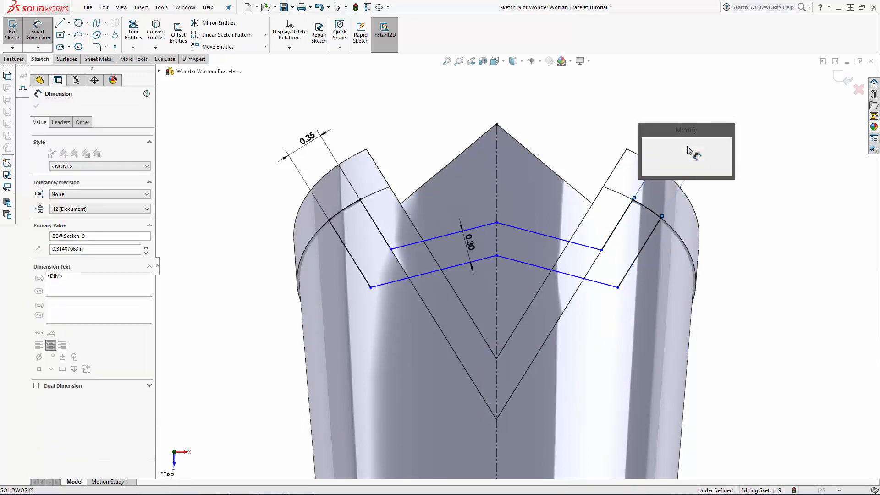
pyautogui.write('0.35')
pyautogui.press('Return')
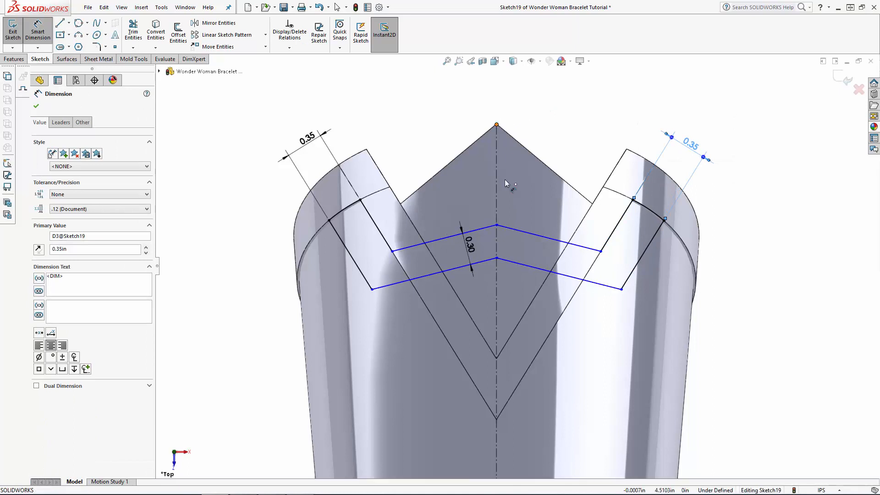
# Step: Dimension the vertical distance from the bracelet's pointed tip to the upper chevron's apex as 0.75 in
pyautogui.click(497, 225)
pyautogui.click(496, 124)
pyautogui.click(573, 151)
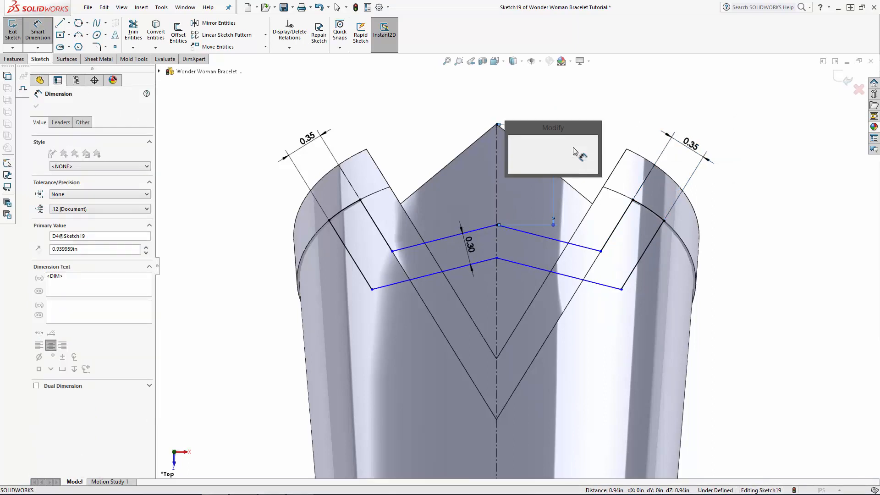
pyautogui.write('0.75')
pyautogui.press('Return')
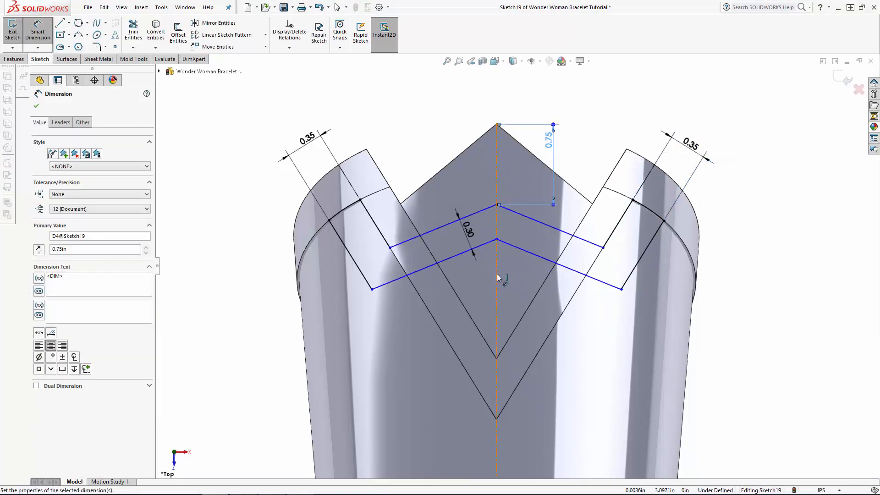
# Step: Dimension the angle between the upper chevron's left sloped line and the centerline as 65 degrees, and exit the sketch
pyautogui.click(433, 230)
pyautogui.click(496, 266)
pyautogui.click(472, 275)
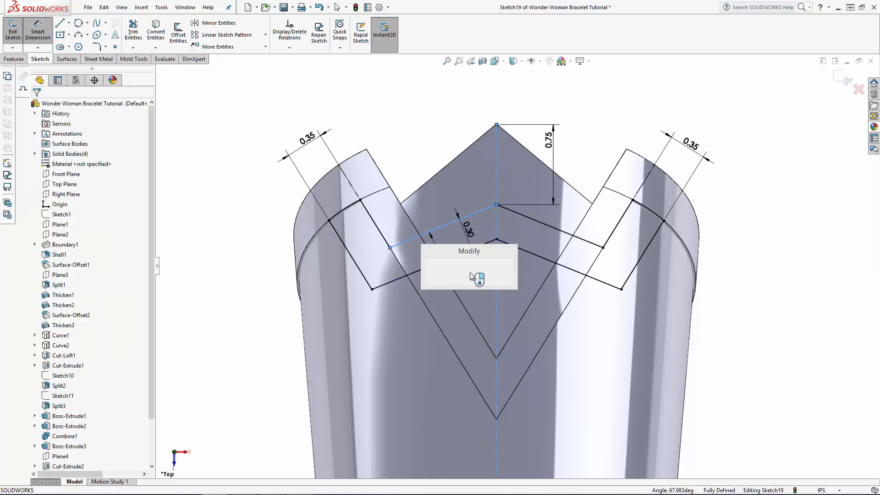
pyautogui.write('65')
pyautogui.press('Return')
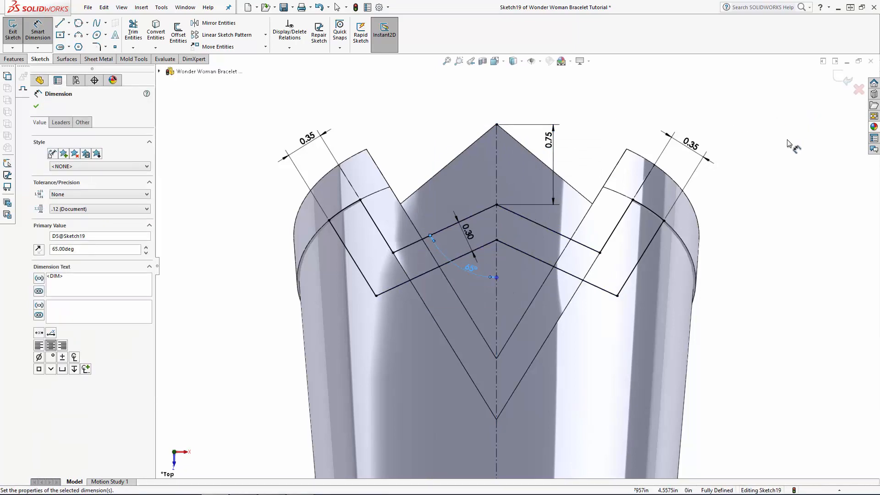
pyautogui.click(842, 79)
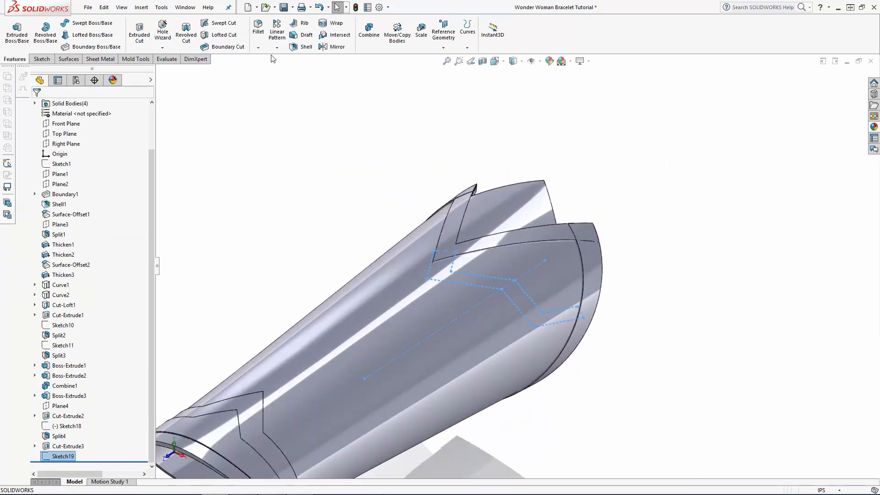
# Step: Extrude the chevron sketch 0.04 in starting from the bracelet's outer face, as a separate body without merging the result
pyautogui.click(23, 36)
pyautogui.click(95, 134)
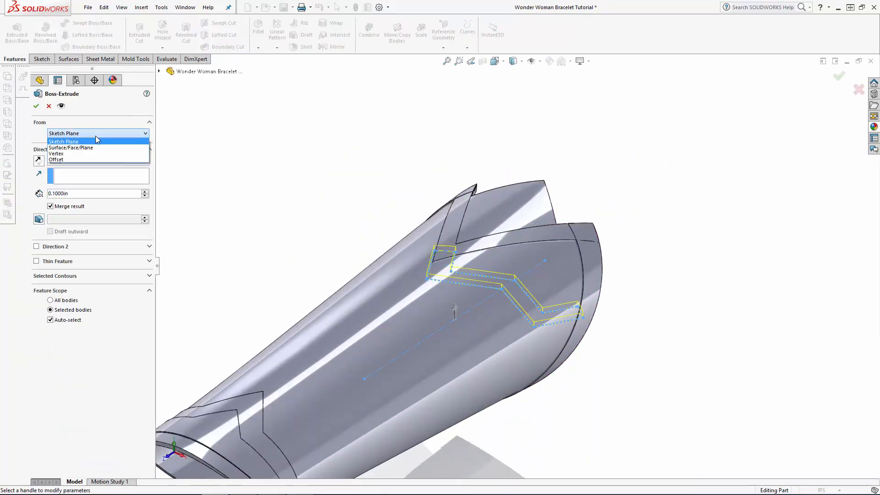
pyautogui.click(96, 144)
pyautogui.click(385, 288)
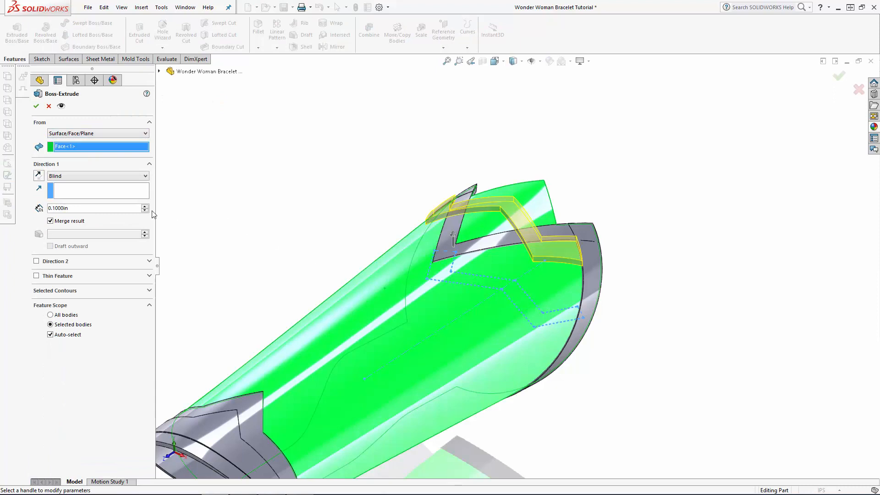
pyautogui.write('0.0')
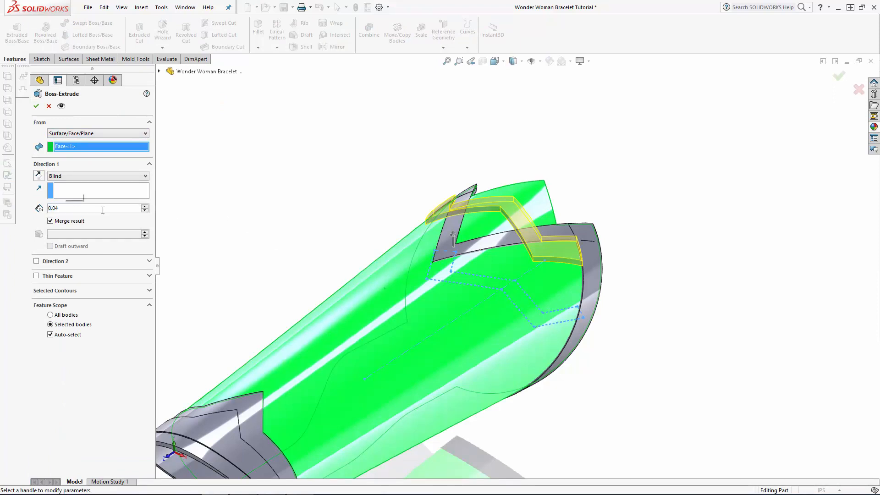
pyautogui.write('4')
pyautogui.press('Return')
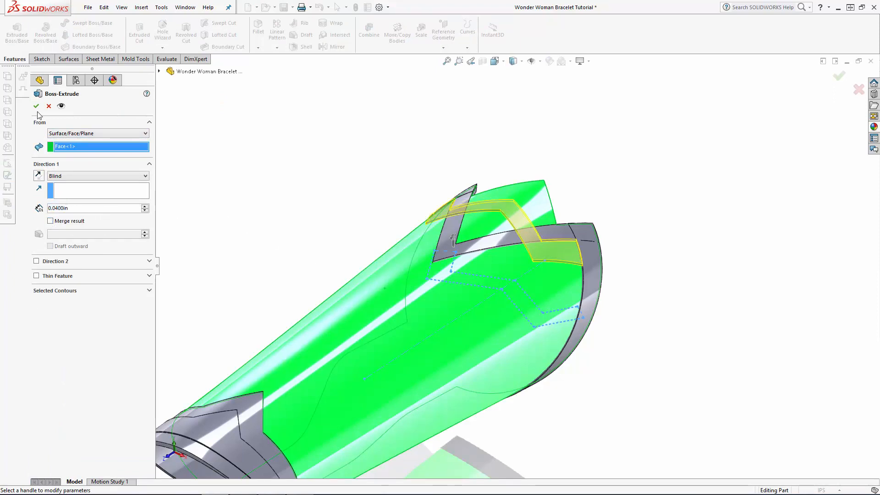
# Step: Create a reference plane offset 0.25 in from the Right Plane with the offset direction flipped
pyautogui.scroll(6, 361, 183)
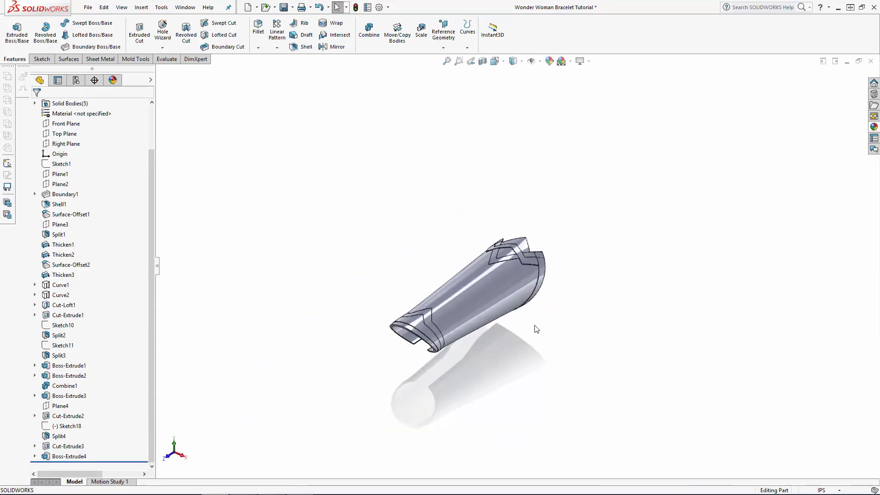
pyautogui.scroll(-2, 536, 331)
pyautogui.moveTo(539, 338); pyautogui.dragTo(522, 216, button='middle')
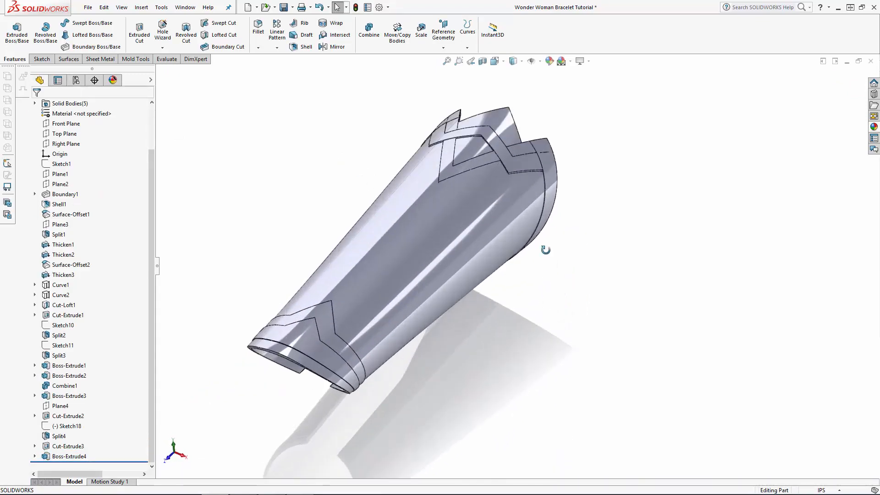
pyautogui.moveTo(436, 324); pyautogui.dragTo(267, 210, button='middle')
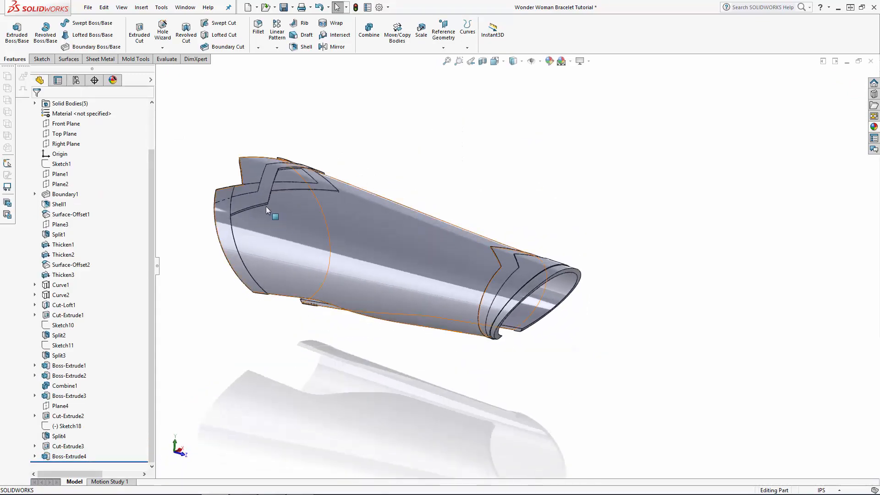
pyautogui.click(96, 148)
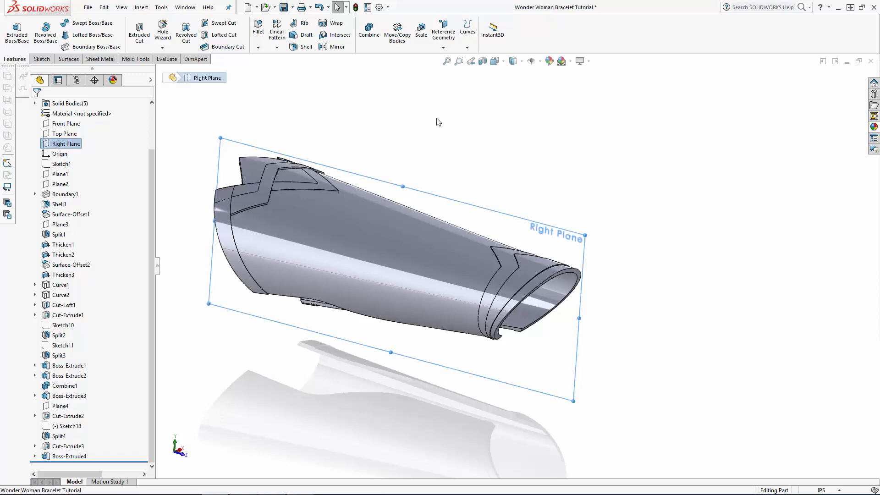
pyautogui.click(451, 39)
pyautogui.click(449, 60)
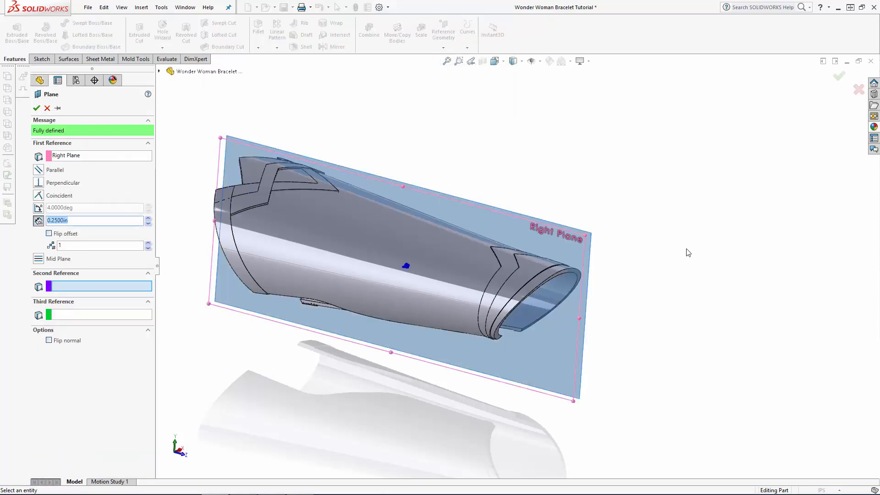
pyautogui.moveTo(686, 251); pyautogui.dragTo(525, 322, button='middle')
pyautogui.scroll(-1, 526, 322)
pyautogui.click(58, 233)
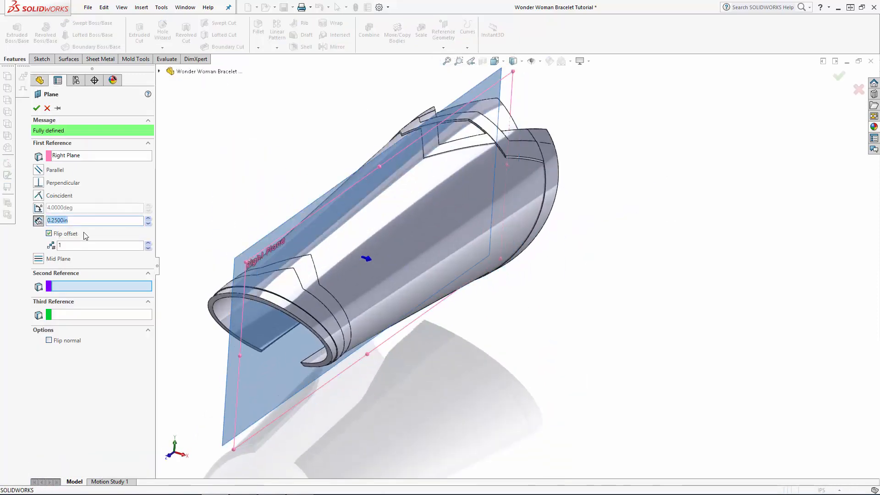
pyautogui.press('Return')
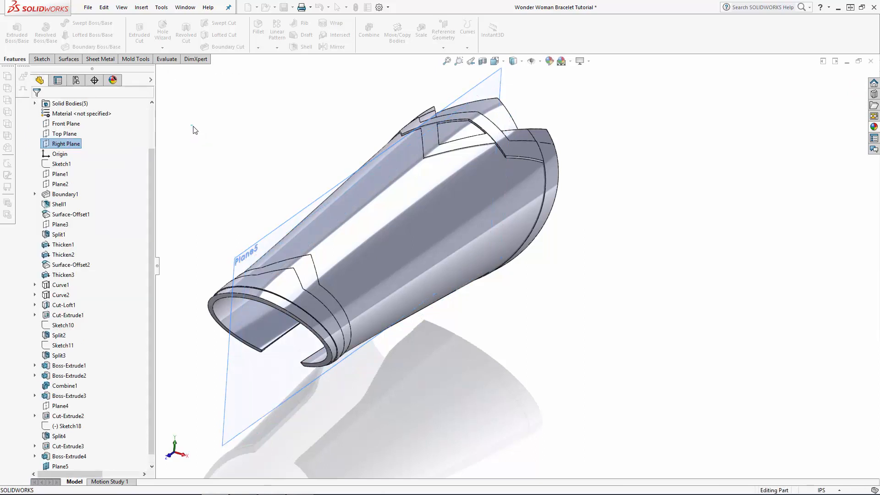
# Step: Start a sketch on the new offset plane and view the bracelet square-on from the side
pyautogui.click(241, 264)
pyautogui.click(280, 234)
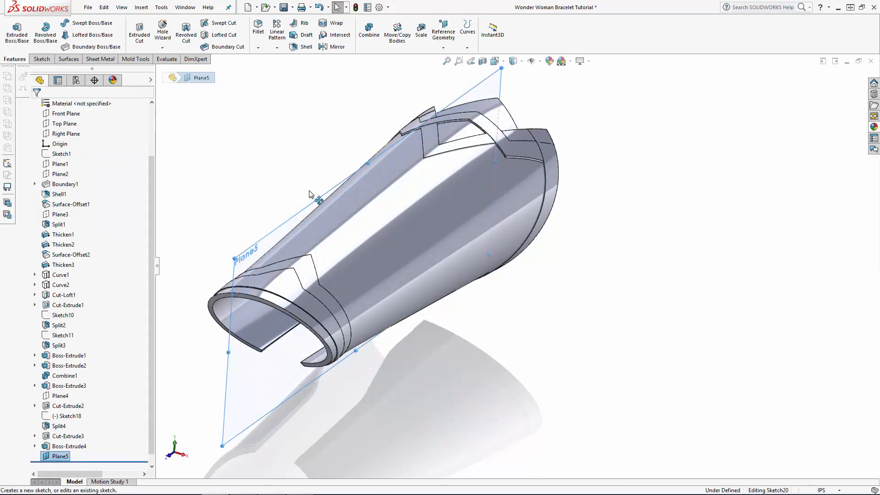
pyautogui.click(496, 61)
pyautogui.click(546, 114)
pyautogui.click(839, 190)
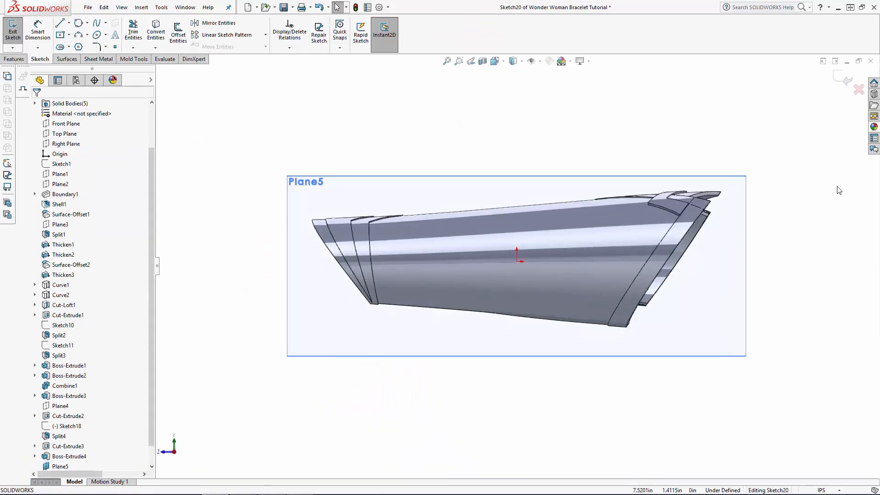
# Step: Draw a shallow three-point arc from the raised chevron band's outer corner down to the bracelet's bottom edge
pyautogui.click(79, 34)
pyautogui.scroll(-5, 575, 193)
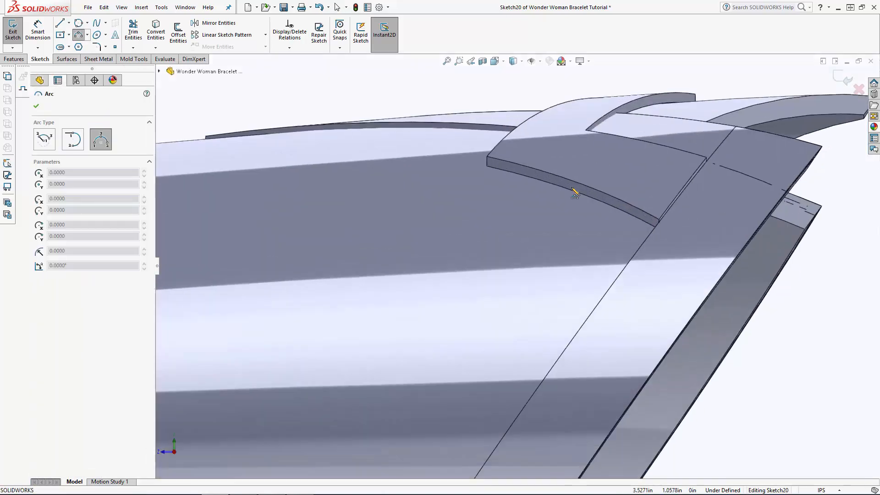
pyautogui.click(486, 156)
pyautogui.scroll(8, 465, 271)
pyautogui.click(429, 389)
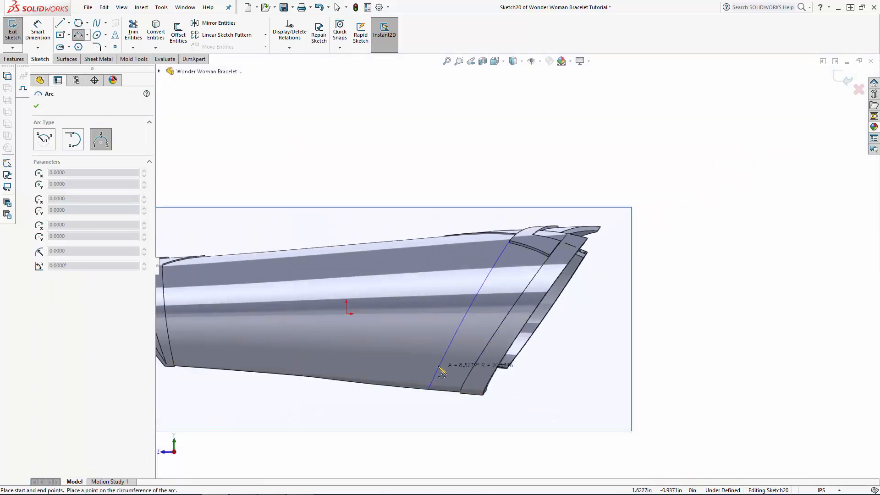
pyautogui.click(440, 369)
pyautogui.press('Escape')
# Step: Make the new arc tangent to the curved edge of the raised chevron band
pyautogui.click(502, 211)
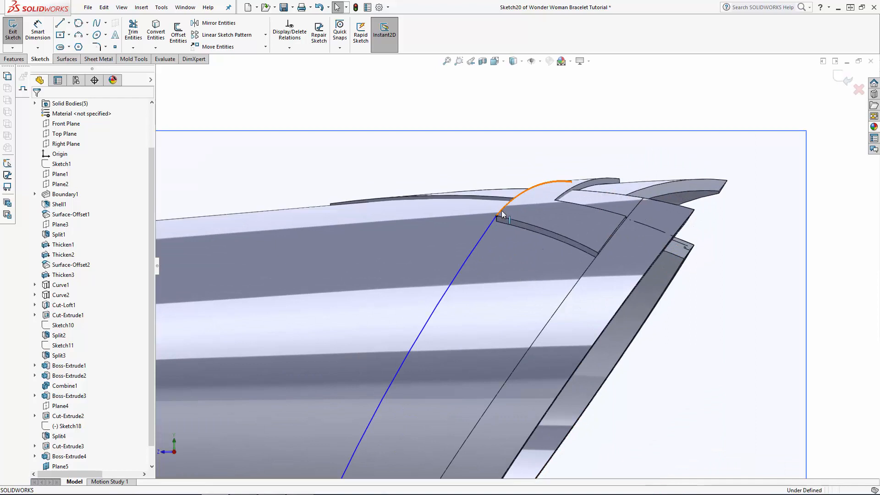
pyautogui.keyDown('ctrl'); pyautogui.click(339, 212); pyautogui.keyUp('ctrl')
pyautogui.click(39, 255)
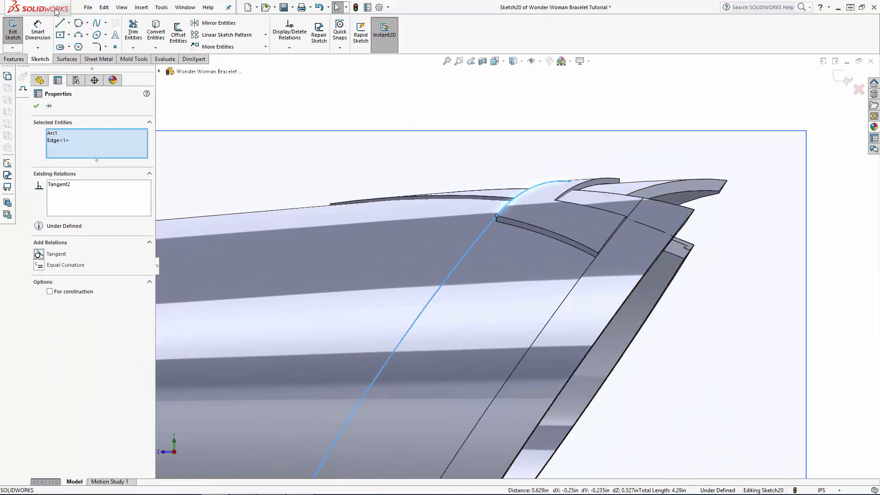
pyautogui.press('Escape')
# Step: Dimension the horizontal distance between the arc's bottom end and the lower corner of the rim band's inner edge as 0.64 in
pyautogui.scroll(-5, 461, 465)
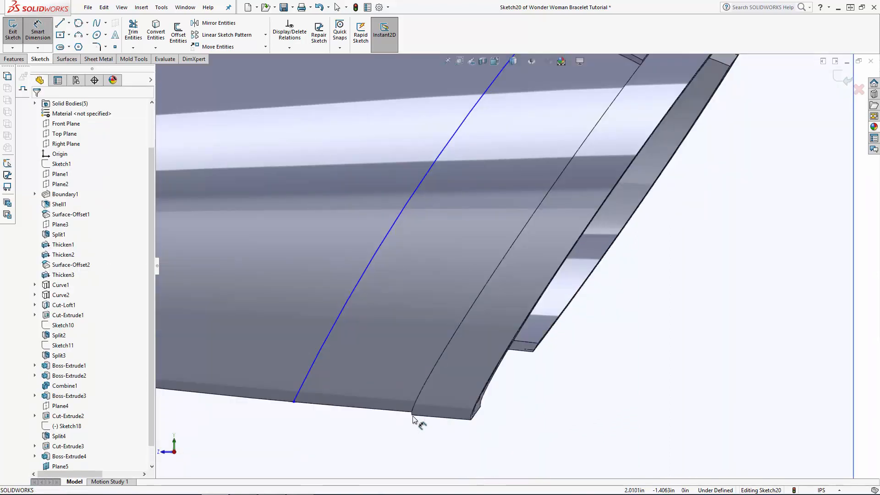
pyautogui.click(345, 447)
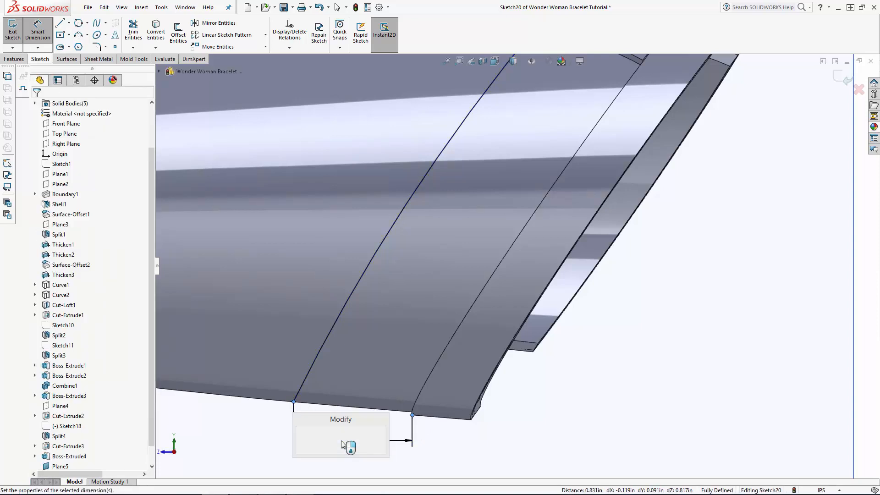
pyautogui.write('0.64')
pyautogui.press('Return')
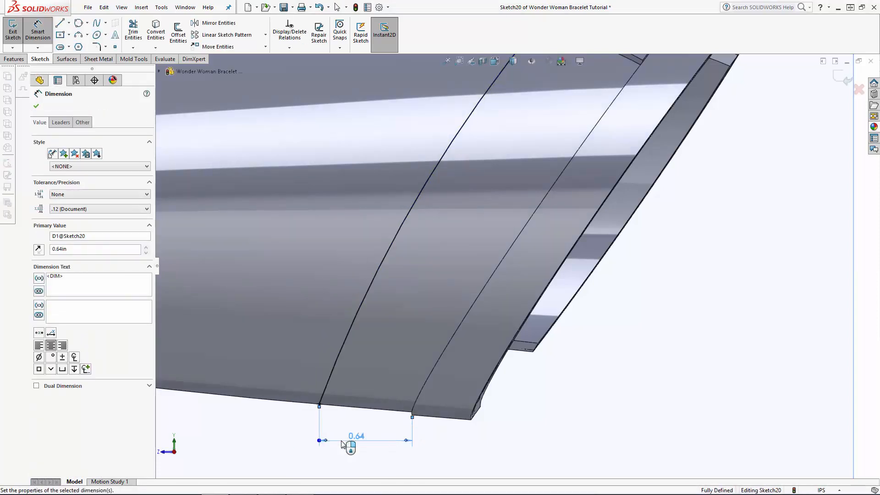
pyautogui.press('Escape')
# Step: Draw a second, strongly bulging three-point arc from the chevron band's lower edge to the bottom edge between the first arc and the rim
pyautogui.scroll(3, 478, 432)
pyautogui.scroll(2, 472, 265)
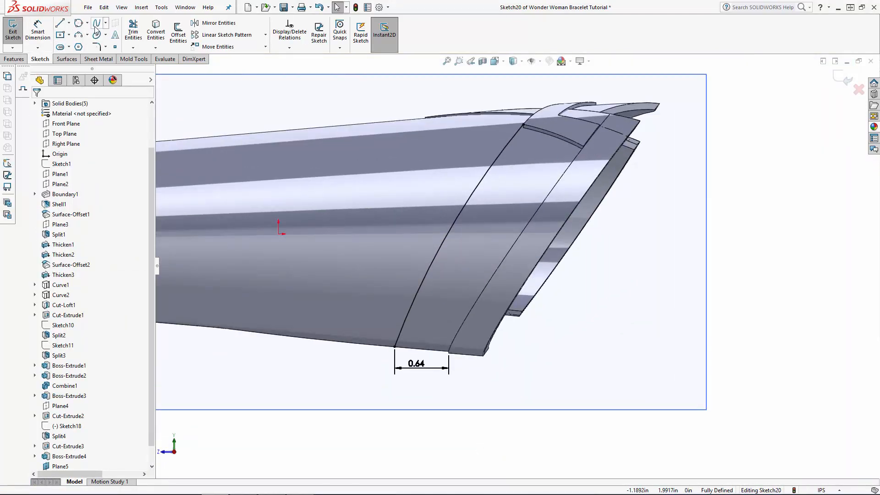
pyautogui.click(79, 35)
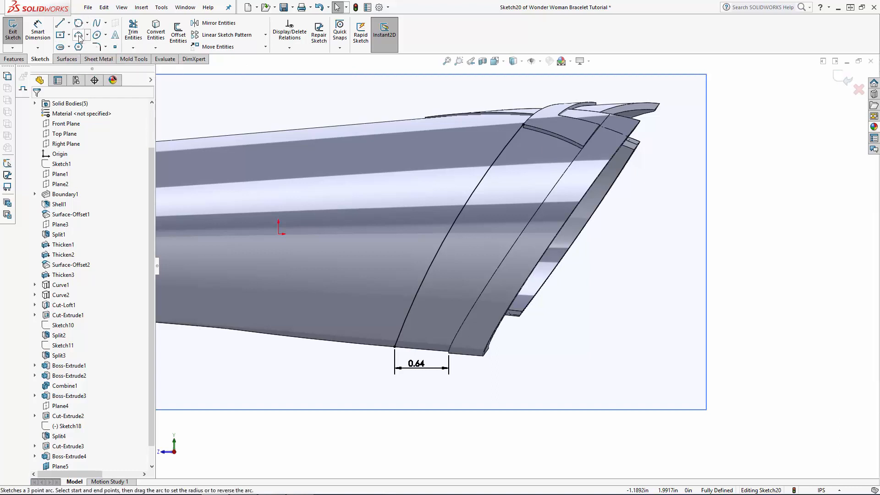
pyautogui.click(536, 131)
pyautogui.click(416, 349)
pyautogui.click(362, 202)
pyautogui.press('Escape')
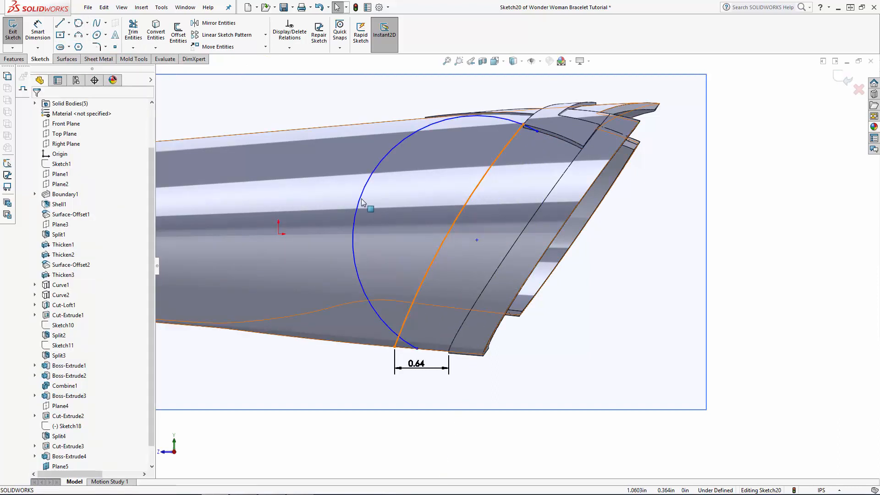
# Step: Make the strongly bulging second arc concentric with the first arc on the bracelet's side
pyautogui.click(362, 201)
pyautogui.keyDown('ctrl'); pyautogui.click(454, 225); pyautogui.keyUp('ctrl')
pyautogui.click(39, 276)
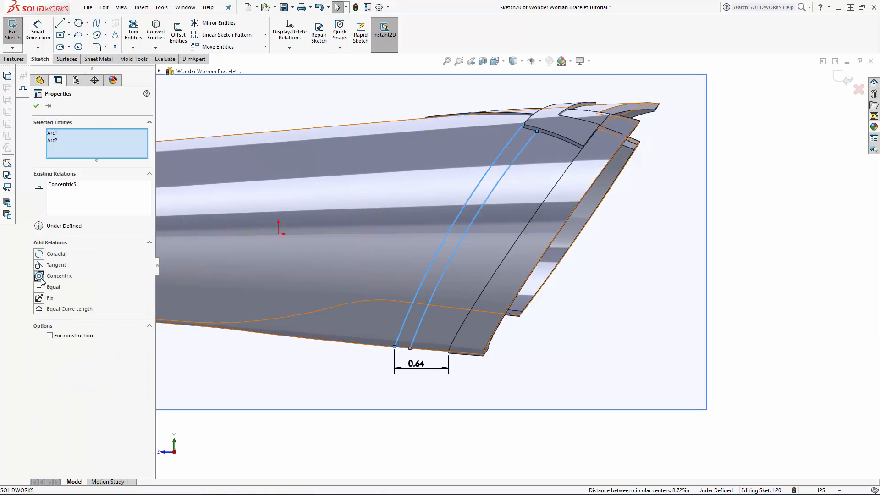
pyautogui.click(784, 217)
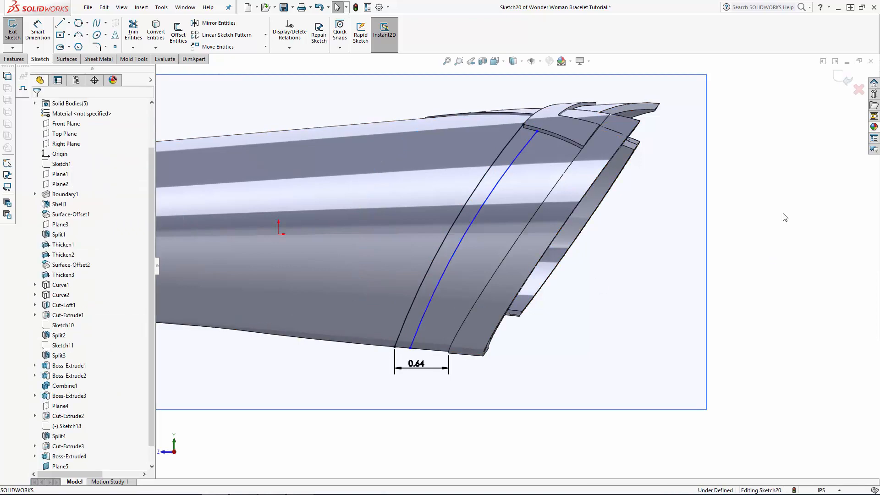
# Step: Dimension the distance between the second arc's upper end and the chevron band's lower corner as 0.005 in, and exit the sketch
pyautogui.click(39, 32)
pyautogui.scroll(-5, 531, 140)
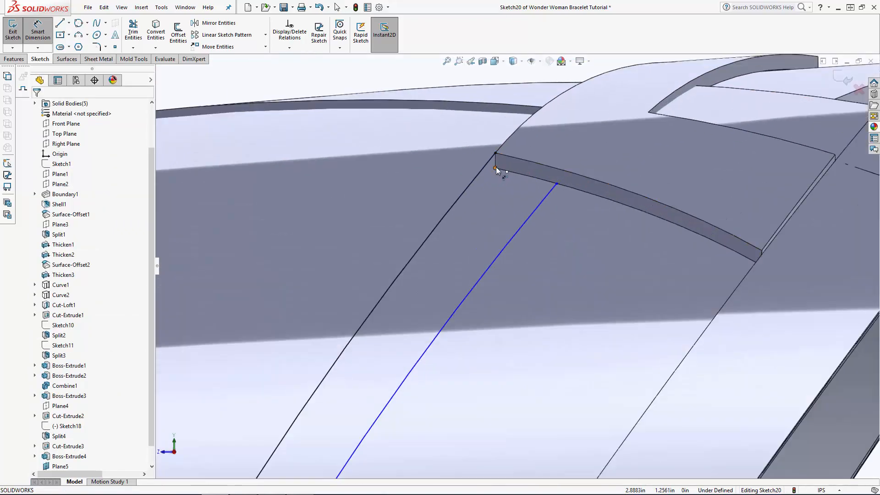
pyautogui.click(557, 183)
pyautogui.click(493, 180)
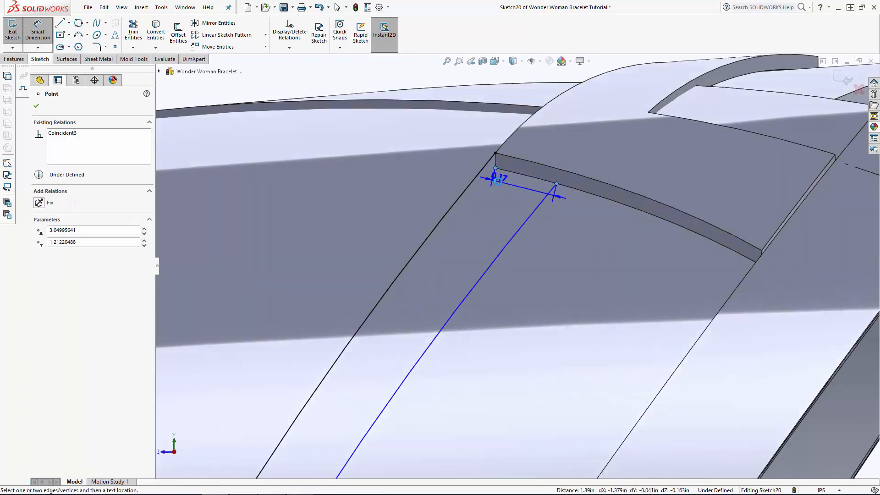
pyautogui.click(554, 195)
pyautogui.write('.01')
pyautogui.press('Return')
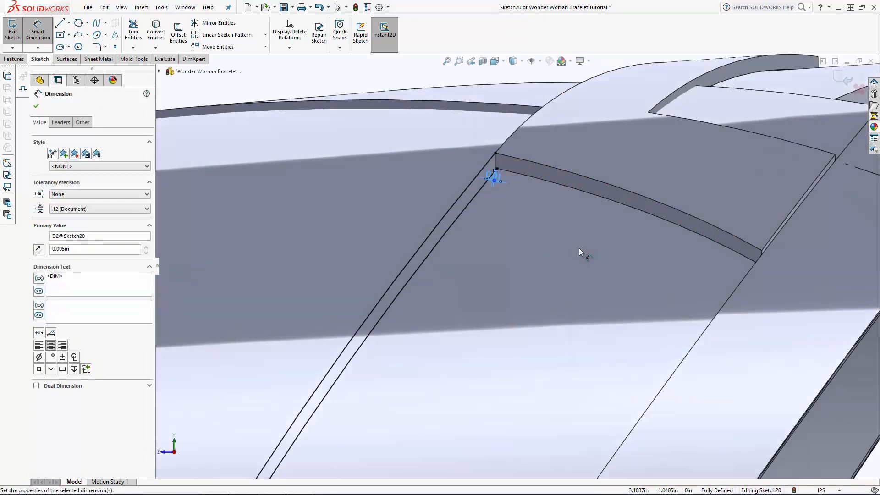
pyautogui.press('Escape')
pyautogui.click(453, 206)
pyautogui.press('Escape')
pyautogui.scroll(6, 537, 247)
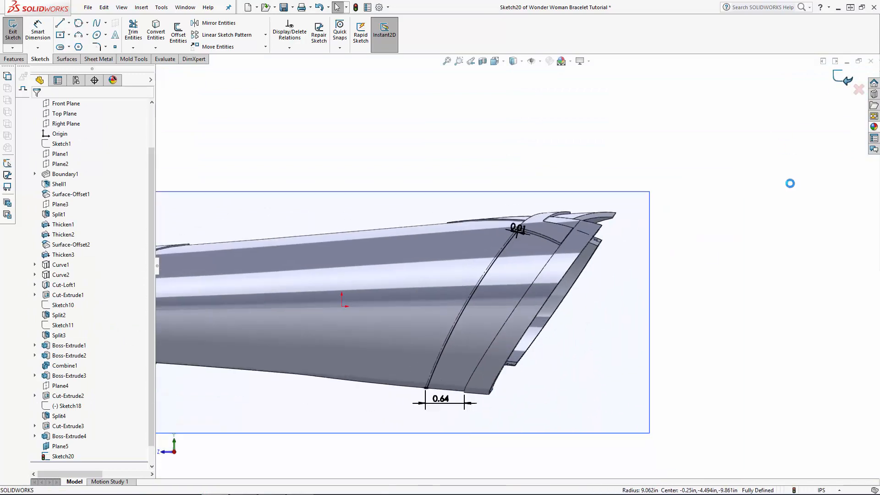
# Step: In a new sketch on the offset plane, draw a three-point arc from the chevron band's lower edge to the bracelet's bottom edge
pyautogui.click(649, 306)
pyautogui.click(707, 319)
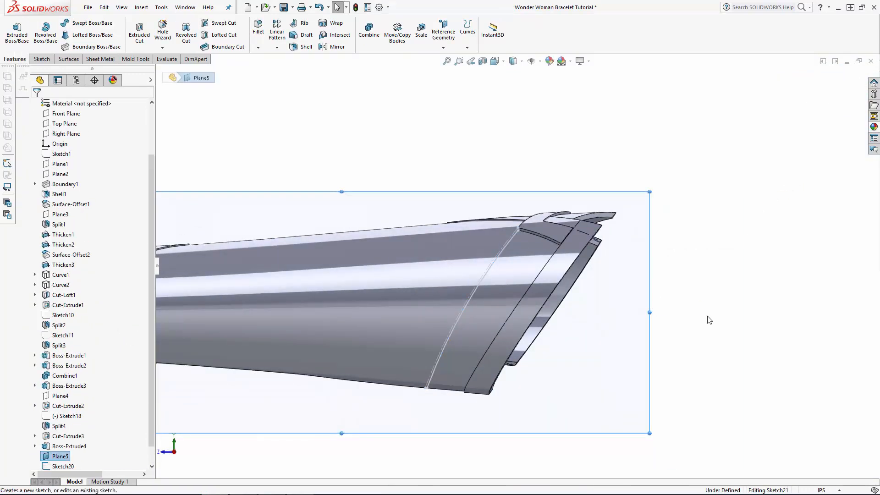
pyautogui.click(78, 35)
pyautogui.click(518, 228)
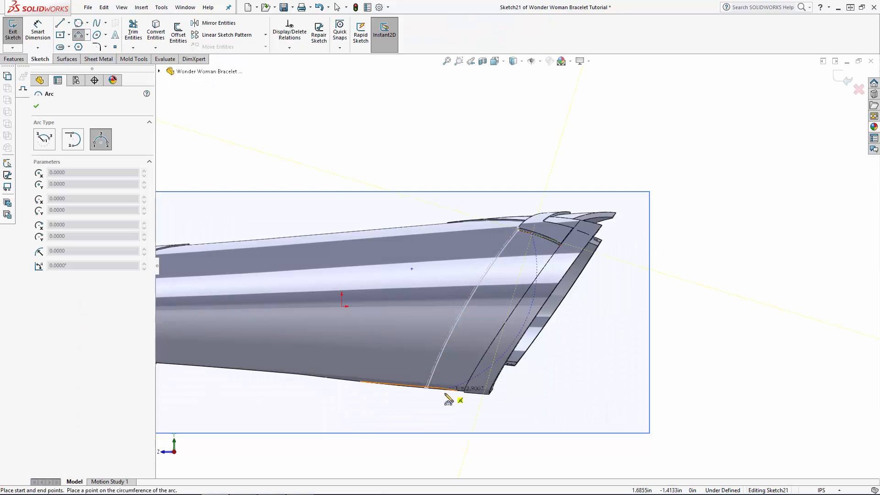
pyautogui.click(433, 374)
pyautogui.press('Escape')
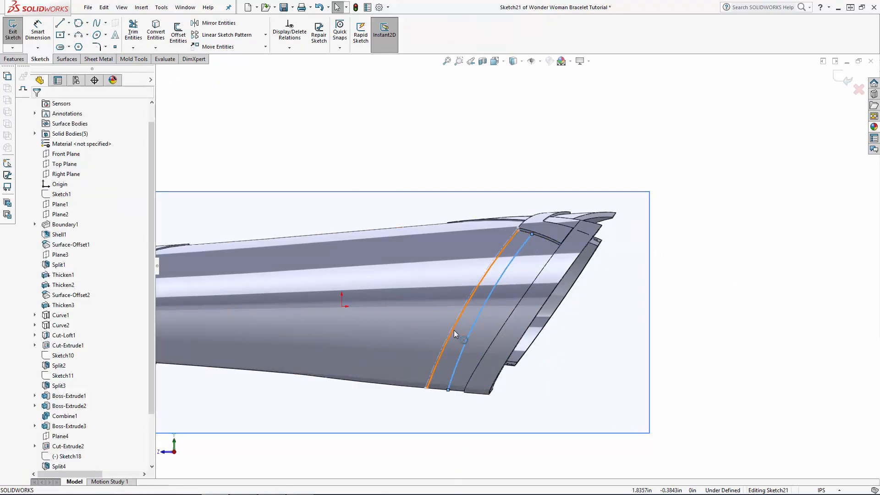
# Step: Make the new arc concentric with the neighbouring arc of the previous sketch
pyautogui.click(454, 330)
pyautogui.keyDown('ctrl'); pyautogui.click(467, 338); pyautogui.keyUp('ctrl')
pyautogui.click(62, 275)
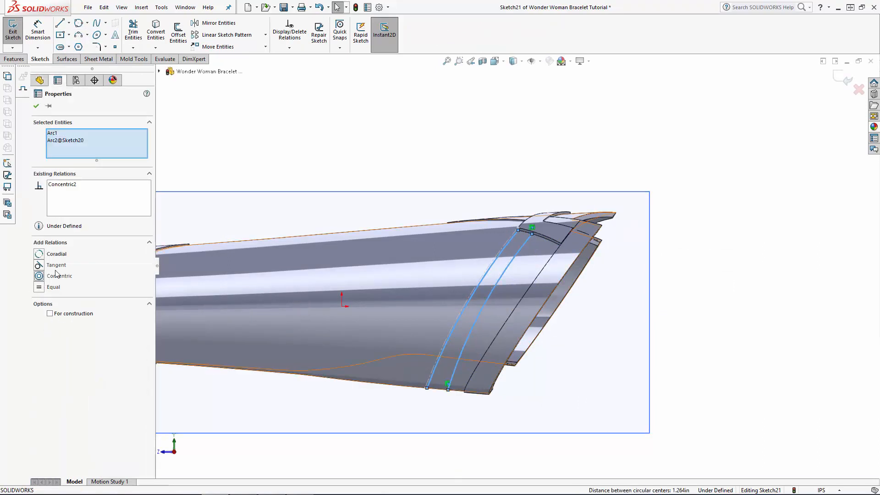
pyautogui.press('Escape')
# Step: Dimension the horizontal distance between the upper ends of the new arc and the previous sketch's arc as 0.25 in
pyautogui.press('d')
pyautogui.click(531, 235)
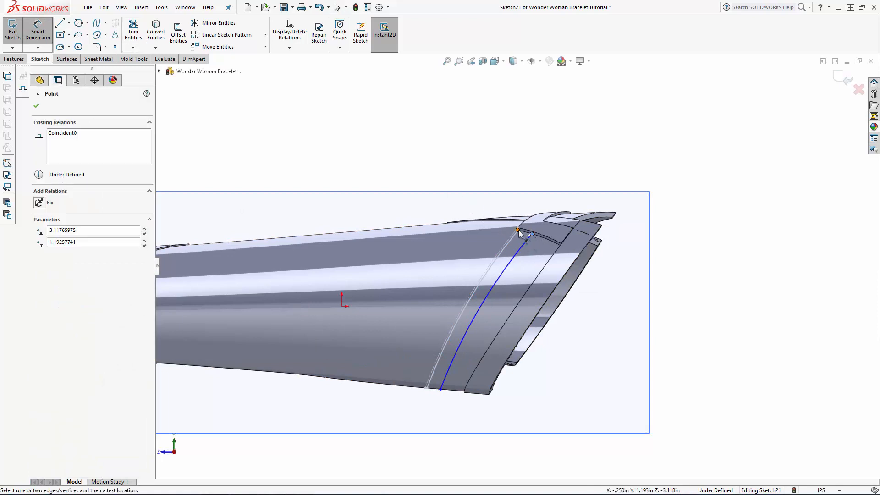
pyautogui.click(518, 229)
pyautogui.click(519, 181)
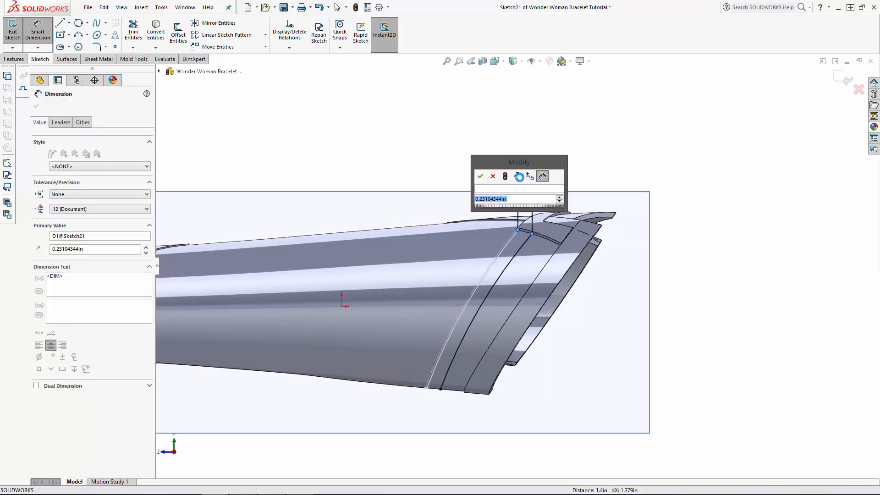
pyautogui.write('0.25')
pyautogui.press('Return')
pyautogui.click(737, 172)
pyautogui.press('Escape')
pyautogui.scroll(2, 641, 270)
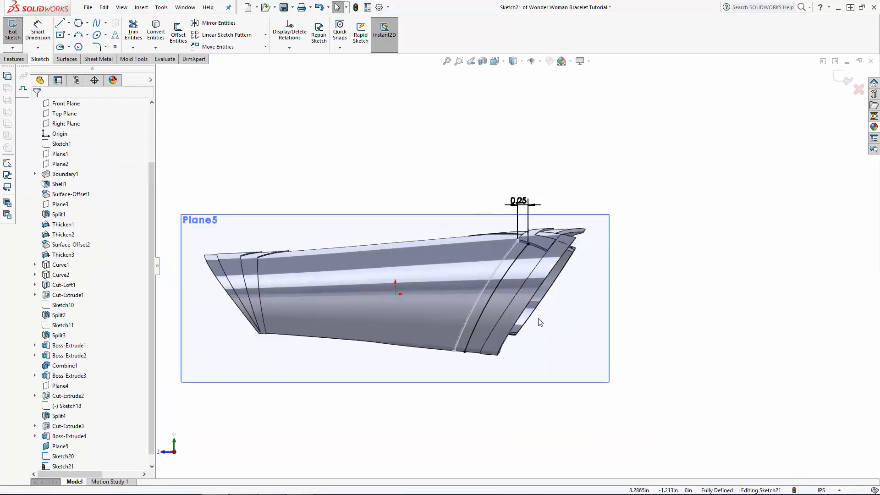
# Step: Finish the sketch and project its single arc onto the bracelet's outer face as a projected curve
pyautogui.moveTo(540, 322); pyautogui.dragTo(578, 367, button='middle')
pyautogui.scroll(-2, 600, 311)
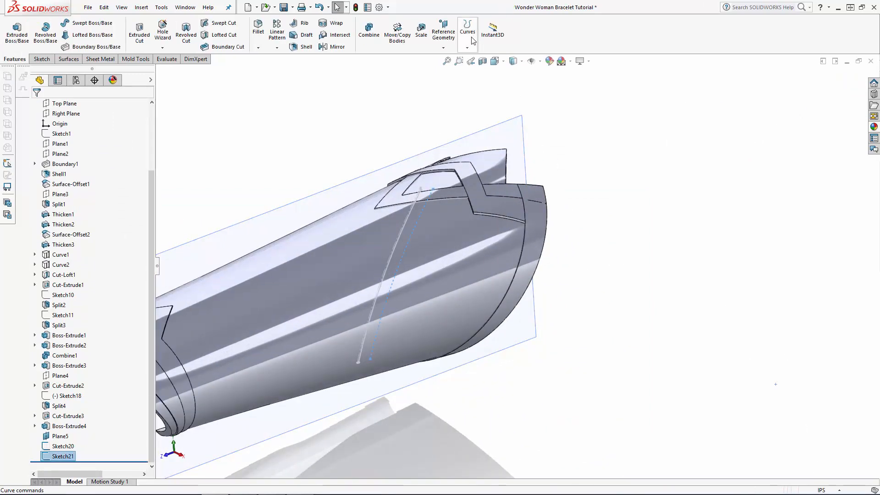
pyautogui.click(472, 40)
pyautogui.click(484, 71)
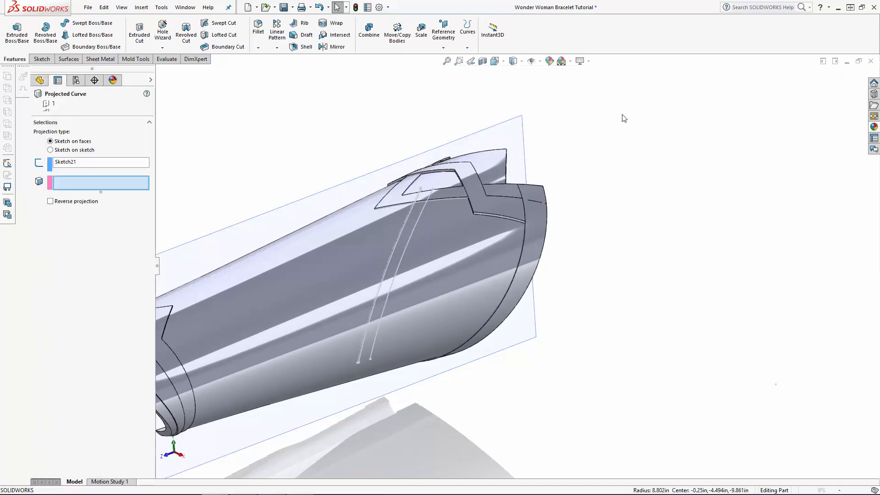
pyautogui.click(500, 261)
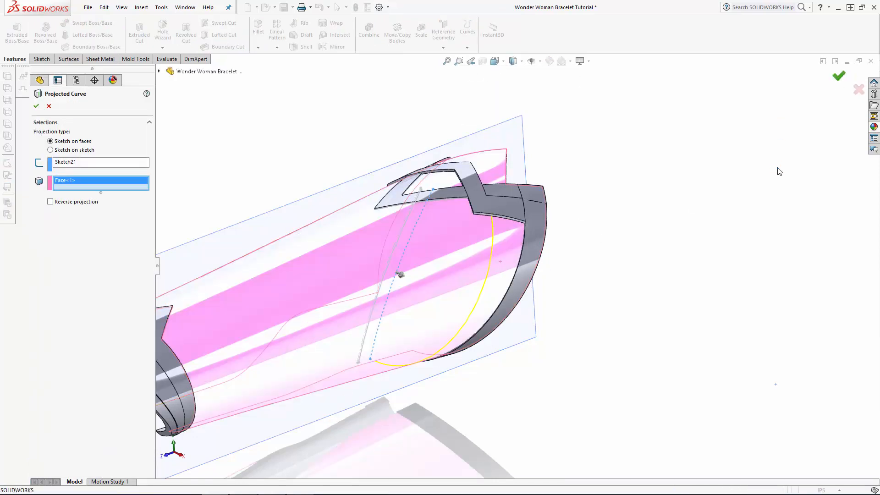
pyautogui.press('Return')
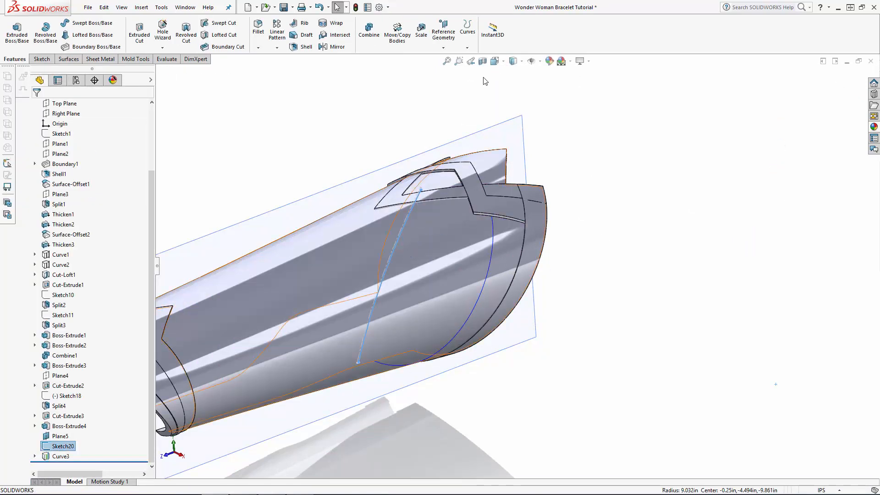
# Step: Project the earlier two-arc sketch onto the bracelet's outer face as a second projected curve
pyautogui.click(467, 33)
pyautogui.click(484, 69)
pyautogui.click(452, 242)
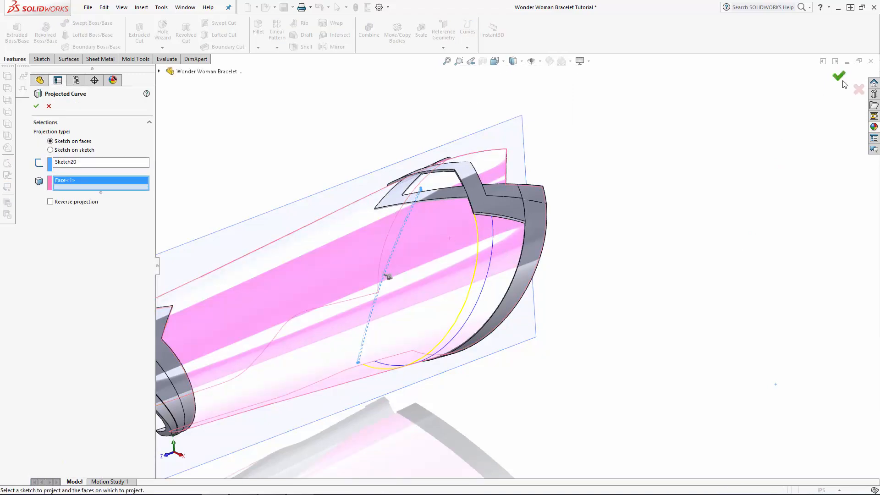
pyautogui.press('Return')
# Step: Start a new sketch on the offset plane, view it from the opposite side of the bracelet, and activate the Line tool
pyautogui.moveTo(589, 169); pyautogui.dragTo(634, 346, button='middle')
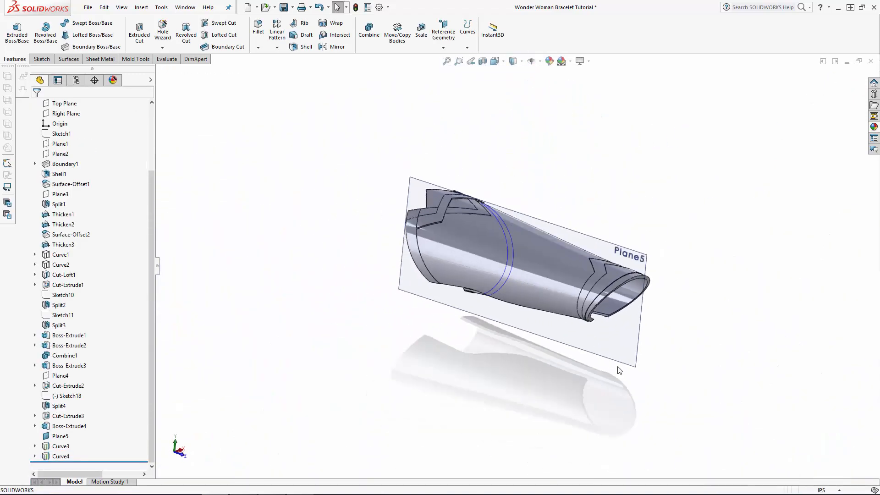
pyautogui.click(634, 346)
pyautogui.click(655, 325)
pyautogui.click(495, 61)
pyautogui.click(547, 113)
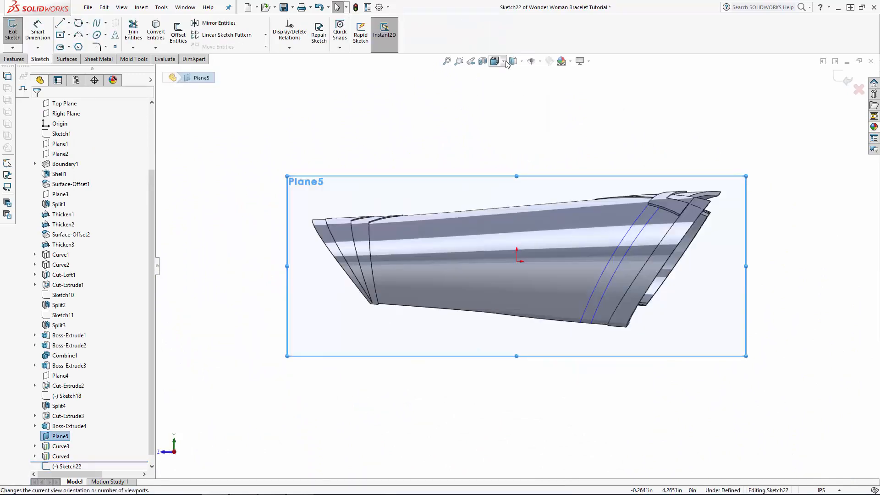
pyautogui.click(302, 99)
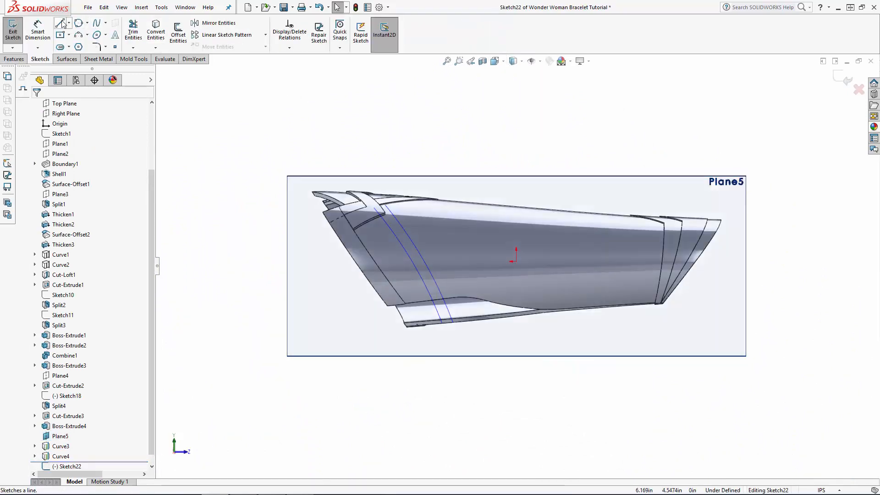
pyautogui.click(61, 23)
pyautogui.scroll(3, 350, 214)
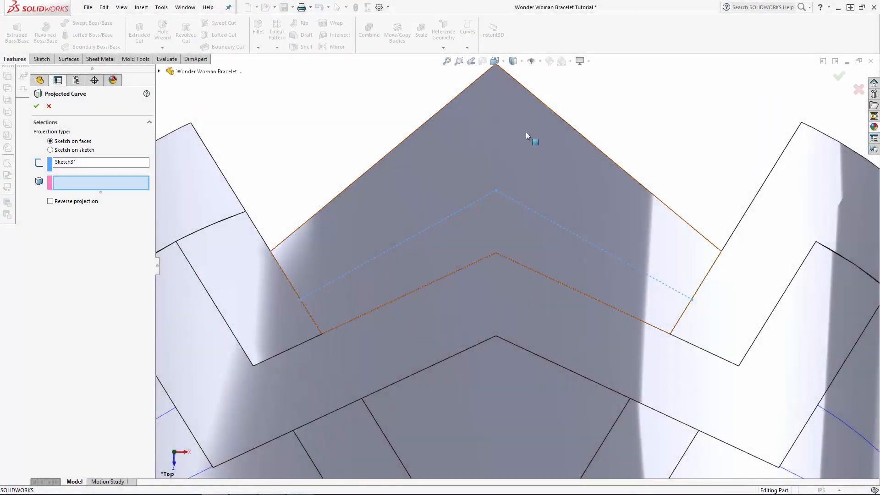
# Step: Project the V-shaped line sketch onto the pointed face at the wide end's centre
pyautogui.click(526, 132)
pyautogui.moveTo(526, 133); pyautogui.dragTo(749, 115, button='middle')
pyautogui.click(838, 79)
# Step: Set up a swept cut with a 0.01 in diameter circular profile along the bent projected curve between the two ends' chevron bands
pyautogui.scroll(5, 749, 135)
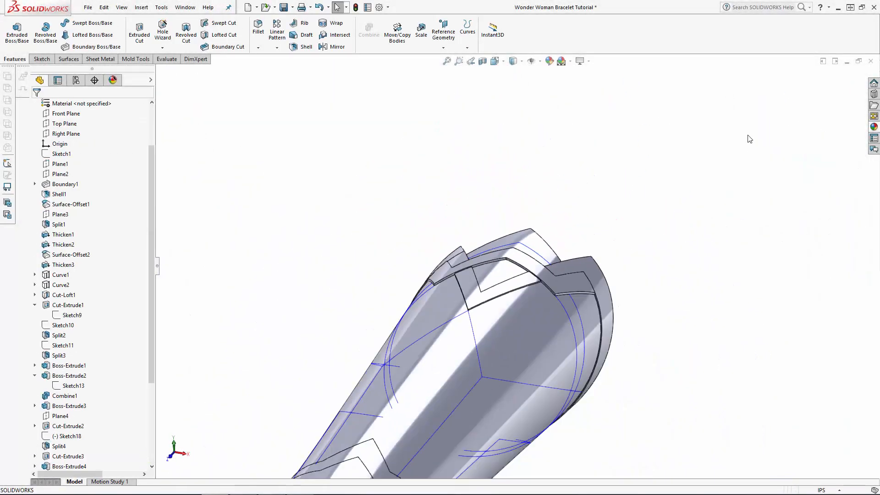
pyautogui.scroll(3, 750, 139)
pyautogui.moveTo(591, 306); pyautogui.dragTo(504, 372, button='middle')
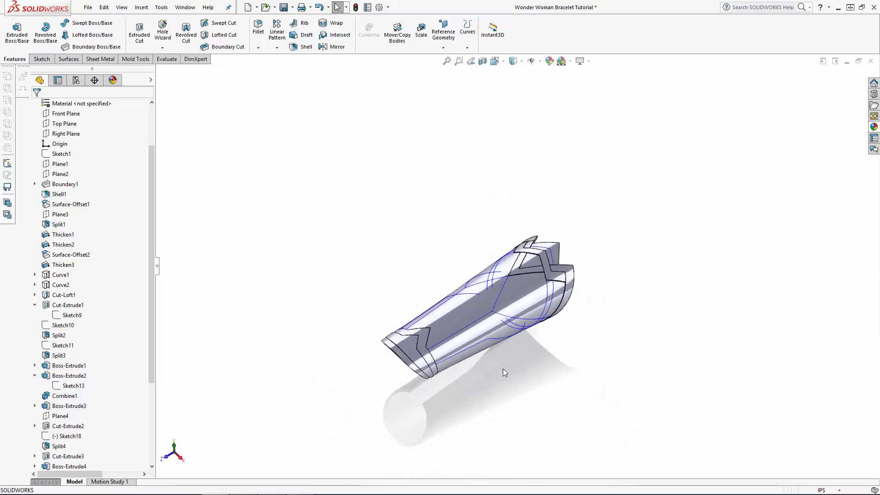
pyautogui.scroll(-3, 503, 372)
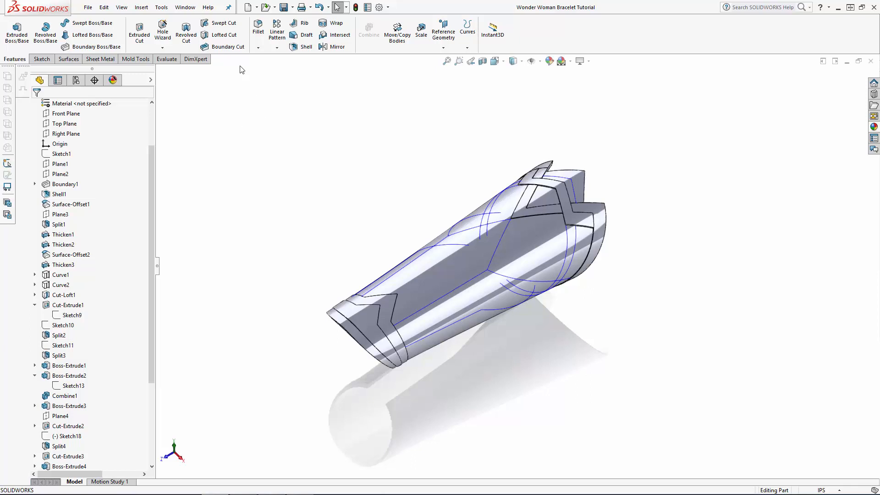
pyautogui.click(224, 24)
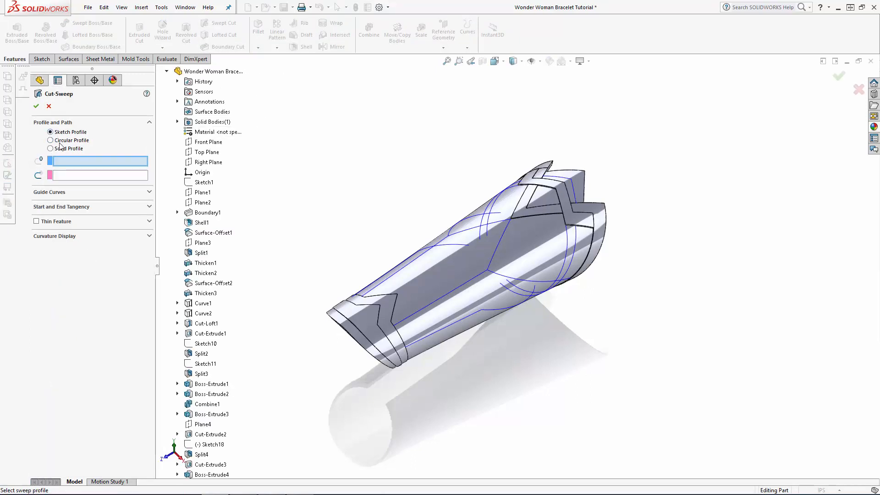
pyautogui.click(50, 140)
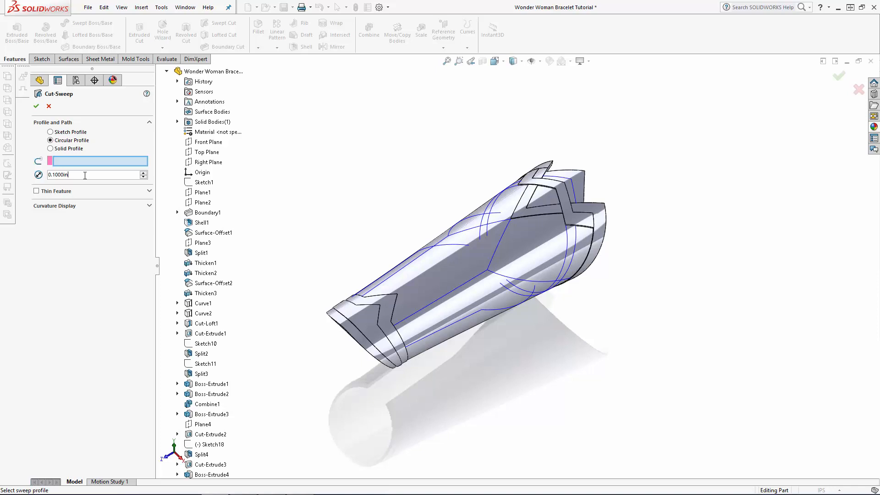
pyautogui.write('0.01')
pyautogui.press('Return')
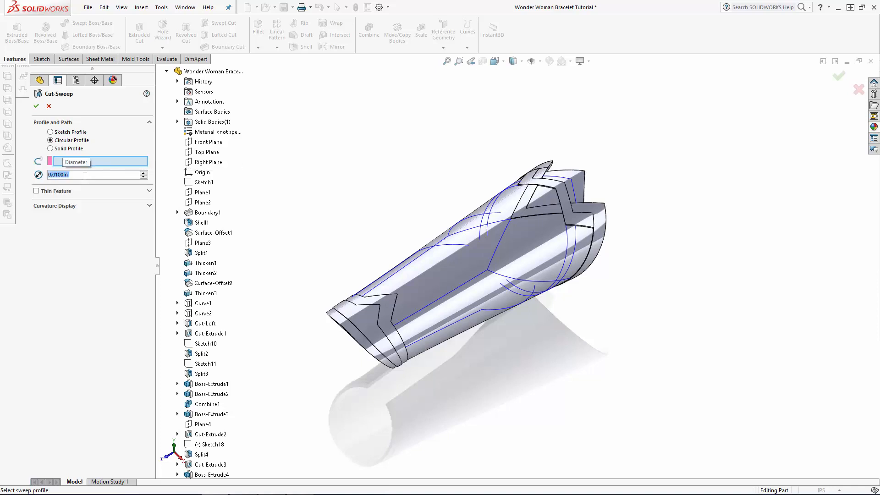
pyautogui.click(452, 290)
# Step: Toggle the Align with end faces option in the sweep options and create the swept groove cut along the bent curve
pyautogui.scroll(-6, 439, 287)
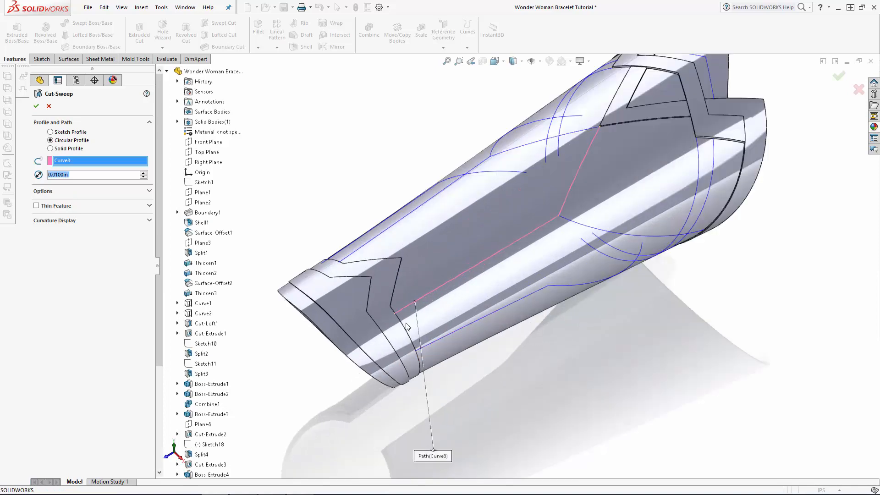
pyautogui.scroll(8, 440, 280)
pyautogui.scroll(-4, 595, 191)
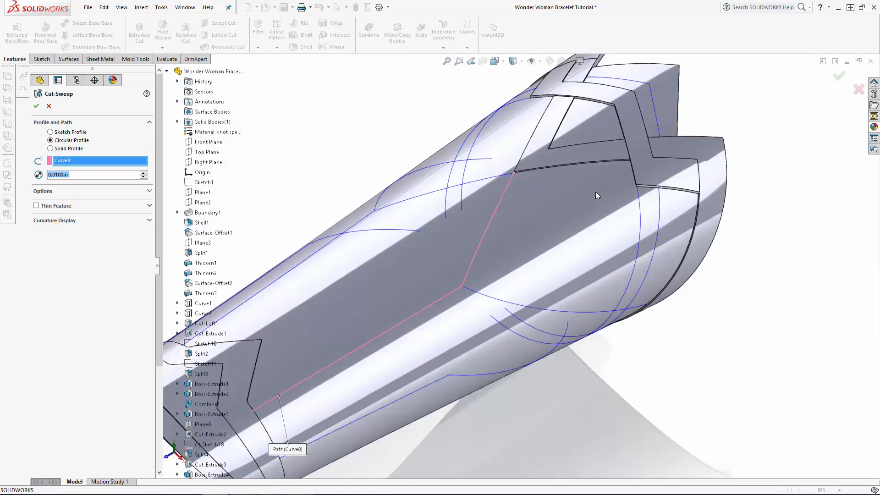
pyautogui.scroll(-3, 517, 188)
pyautogui.click(45, 191)
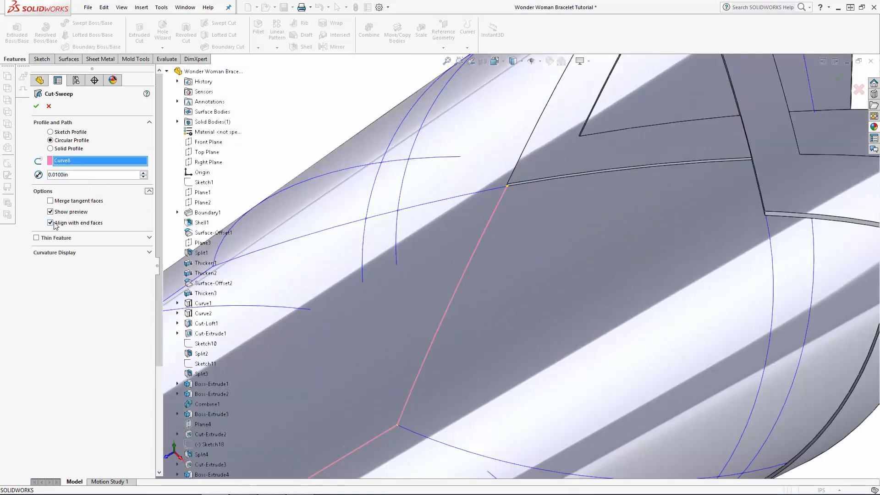
pyautogui.scroll(-5, 526, 197)
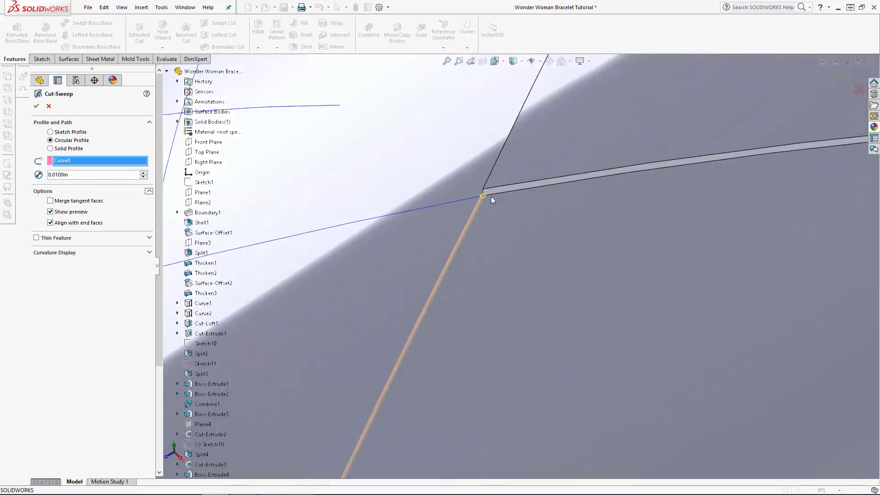
pyautogui.scroll(-3, 481, 206)
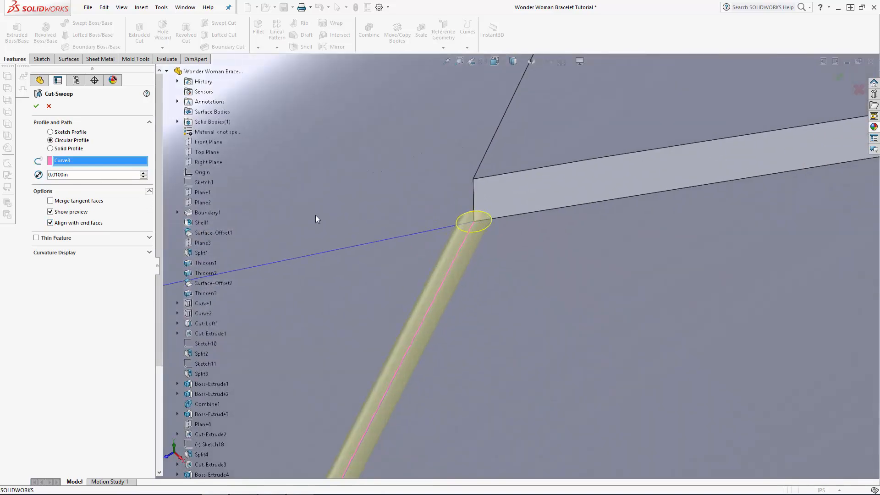
pyautogui.click(51, 223)
pyautogui.click(101, 224)
pyautogui.scroll(3, 540, 215)
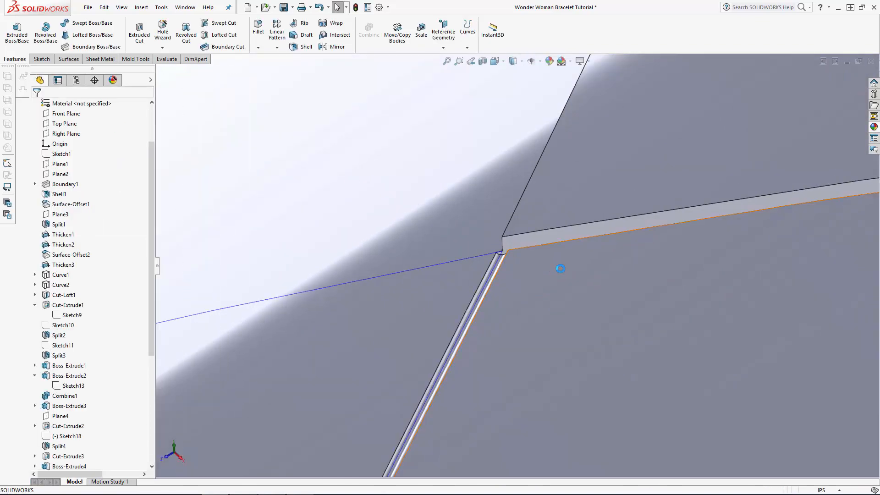
pyautogui.scroll(5, 567, 271)
pyautogui.scroll(6, 567, 271)
pyautogui.scroll(-2, 472, 298)
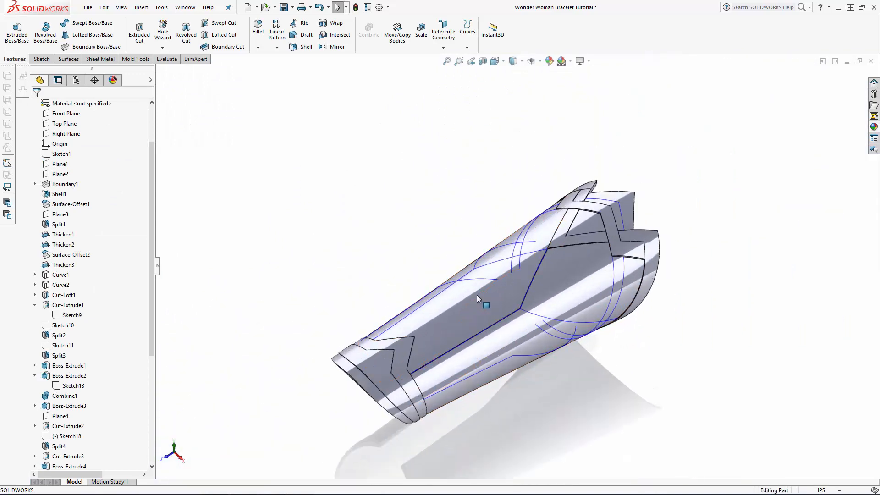
# Step: Set up a swept cut with a circular profile of 0.01 in diameter for the remaining projected curves
pyautogui.click(233, 25)
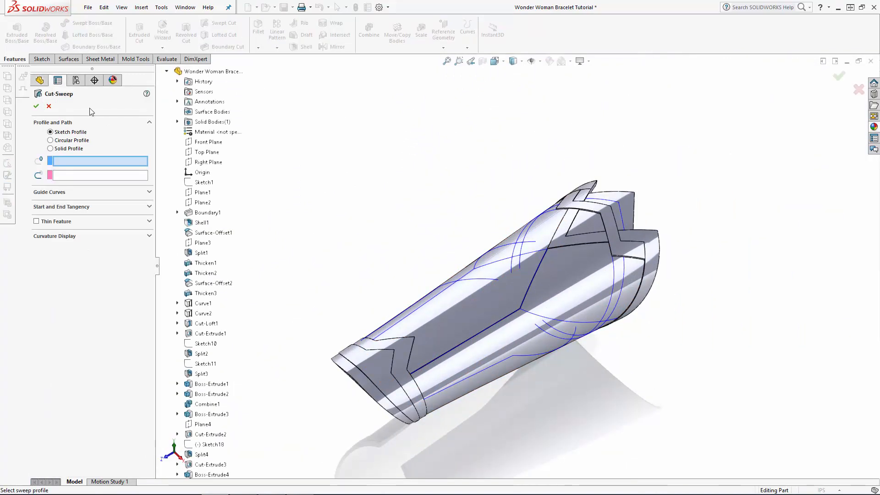
pyautogui.click(72, 141)
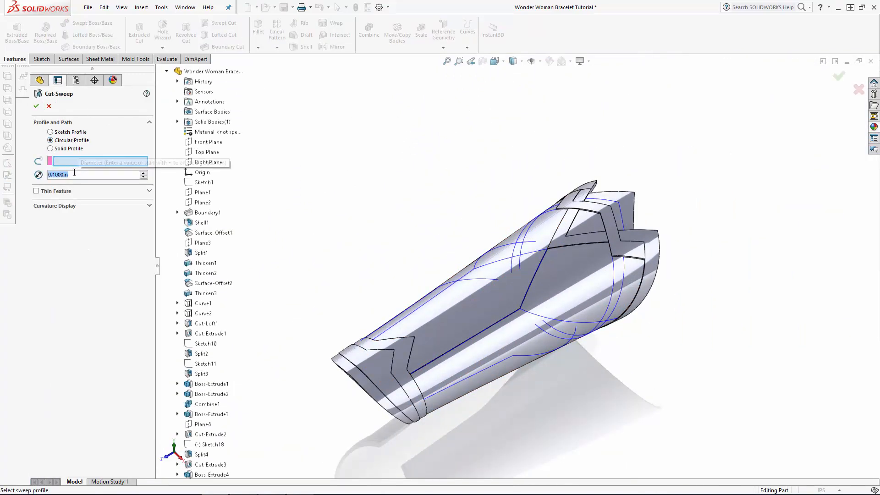
pyautogui.write('0.01')
pyautogui.press('Return')
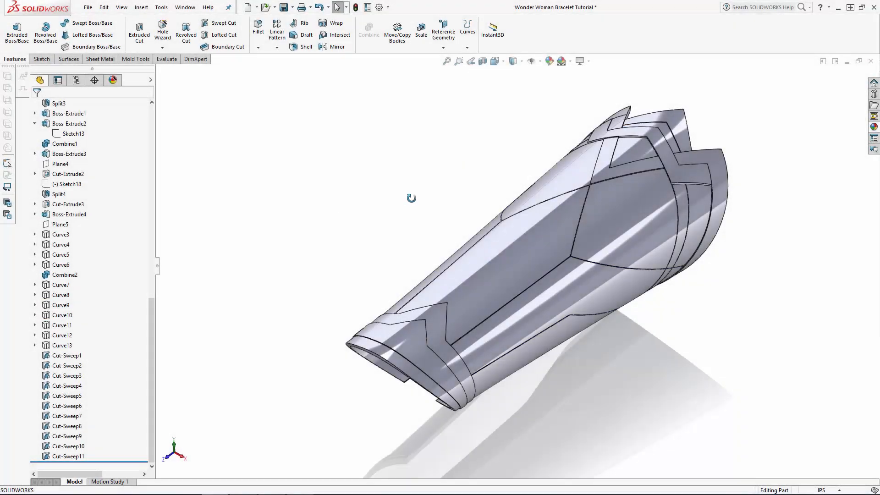
# Step: Start a 0.2 in radius fillet and select the two short corner edges beside the opening at the bracelet's narrow end
pyautogui.moveTo(411, 198); pyautogui.dragTo(392, 191, button='middle')
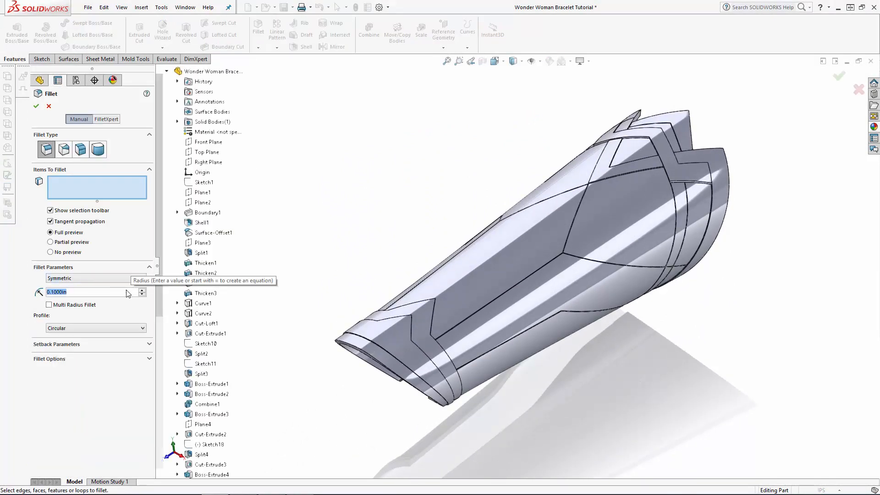
pyautogui.click(129, 292)
pyautogui.click(126, 306)
pyautogui.scroll(-3, 405, 426)
pyautogui.moveTo(421, 386); pyautogui.dragTo(413, 453, button='middle')
pyautogui.scroll(-3, 411, 451)
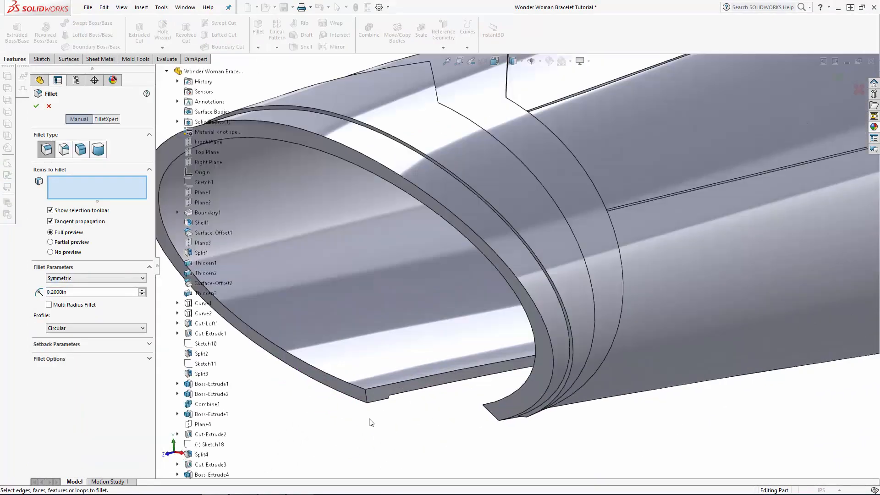
pyautogui.click(367, 398)
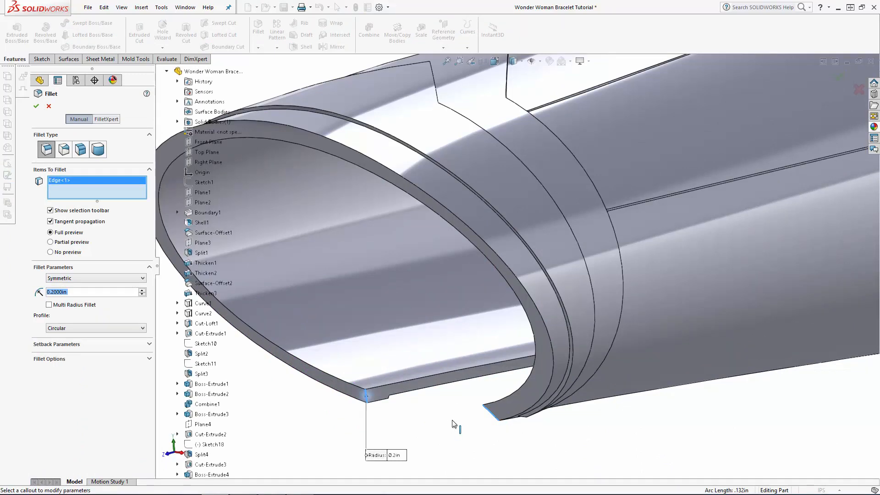
pyautogui.click(493, 412)
pyautogui.scroll(3, 454, 421)
pyautogui.moveTo(514, 359); pyautogui.dragTo(490, 318, button='middle')
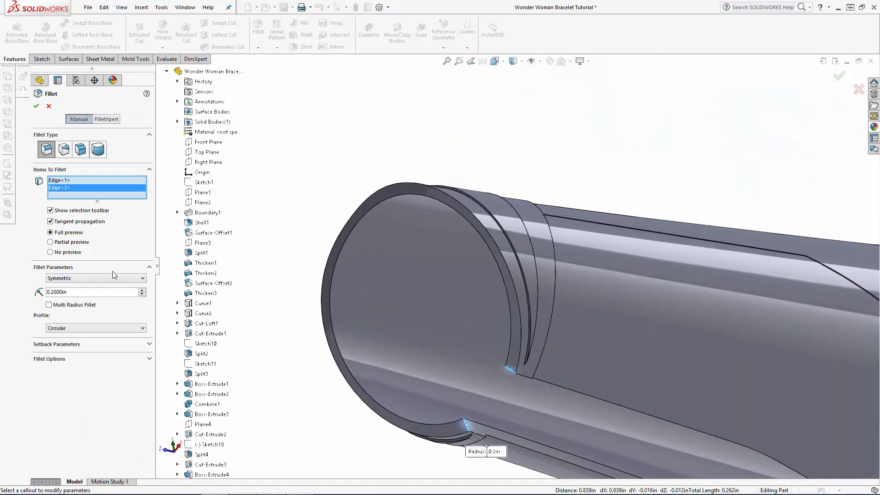
# Step: Try a radius of 0.15 in for the narrow-end corner fillet, then set it to 0.175 in
pyautogui.write('0.15')
pyautogui.press('Return')
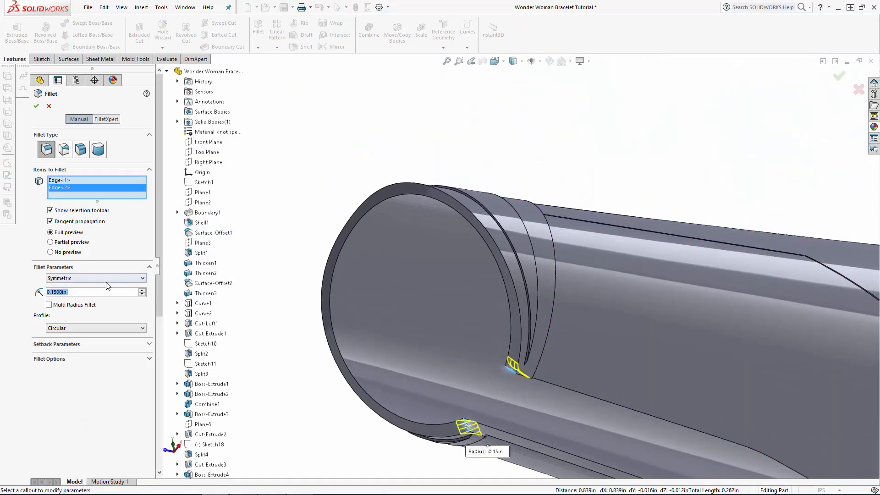
pyautogui.write('0.175')
pyautogui.press('Return')
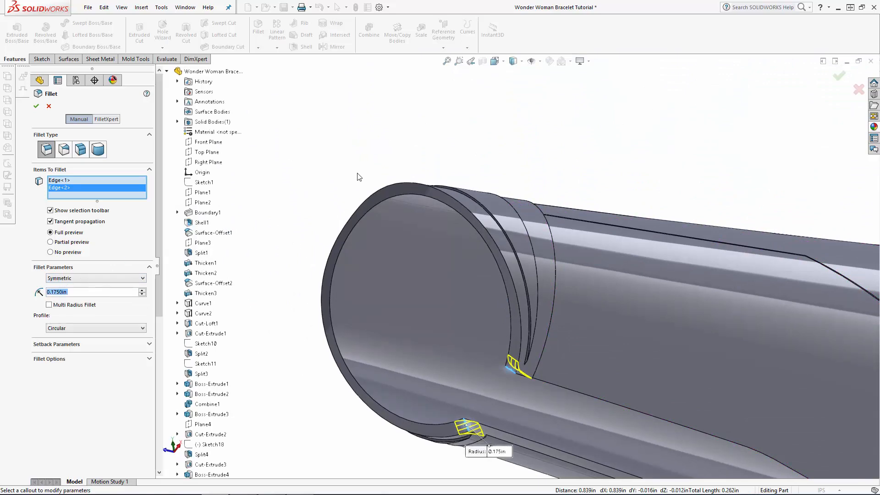
# Step: Select the short corner edge beside the opening at the wide end for a 0.175 in fillet
pyautogui.scroll(2, 519, 161)
pyautogui.scroll(3, 520, 161)
pyautogui.scroll(-5, 644, 405)
pyautogui.click(590, 366)
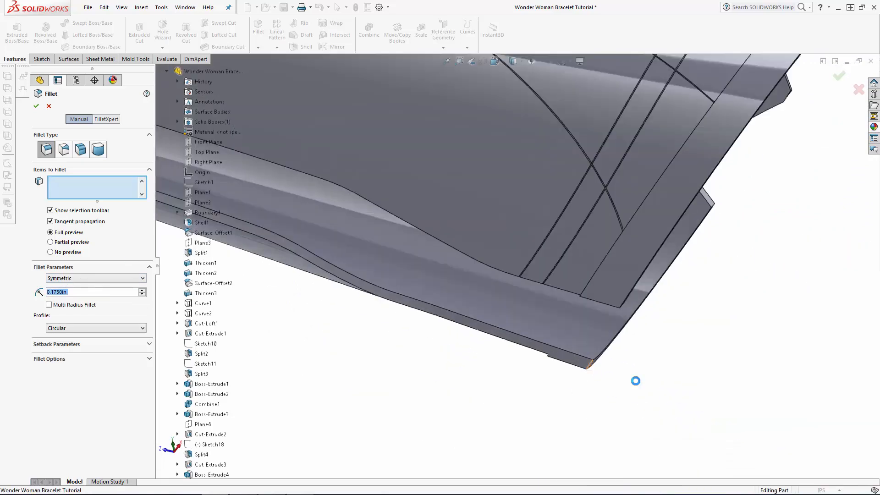
# Step: Fillet the bracelet's continuous inner edge loop with a radius of 0.04 in
pyautogui.moveTo(654, 369); pyautogui.dragTo(542, 322, button='middle')
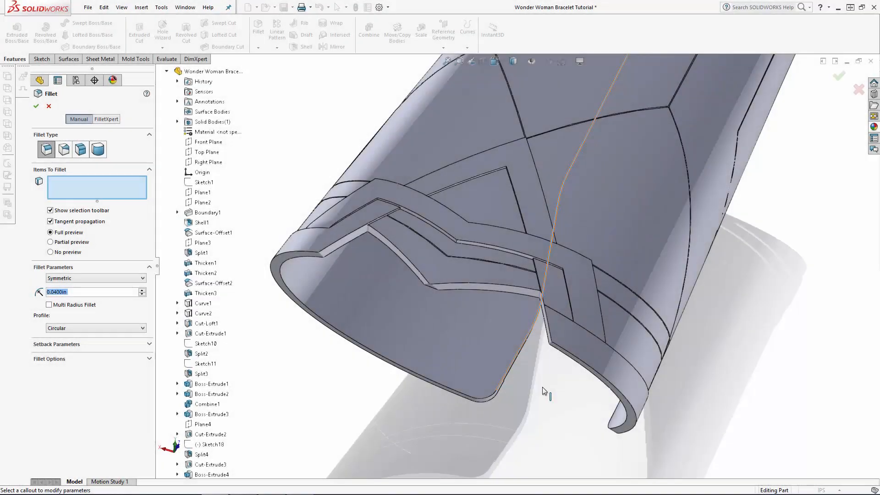
pyautogui.click(36, 107)
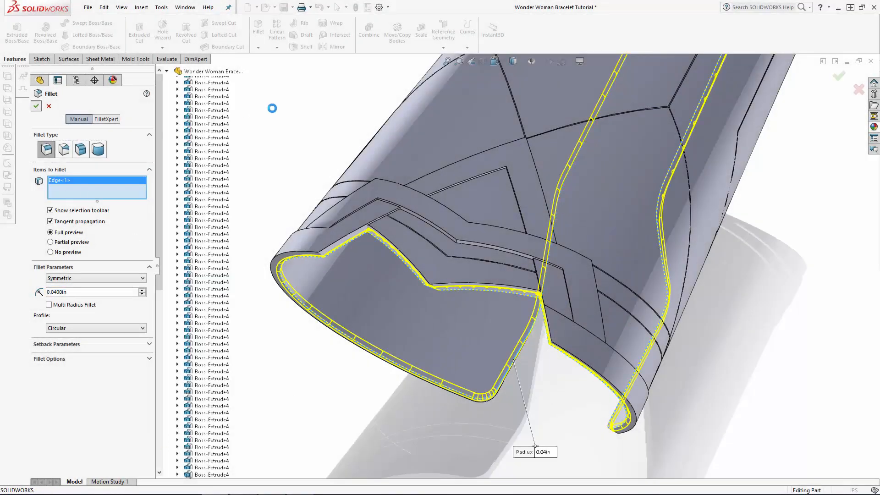
pyautogui.scroll(5, 442, 221)
pyautogui.moveTo(442, 221); pyautogui.dragTo(321, 284, button='middle')
pyautogui.scroll(-5, 490, 377)
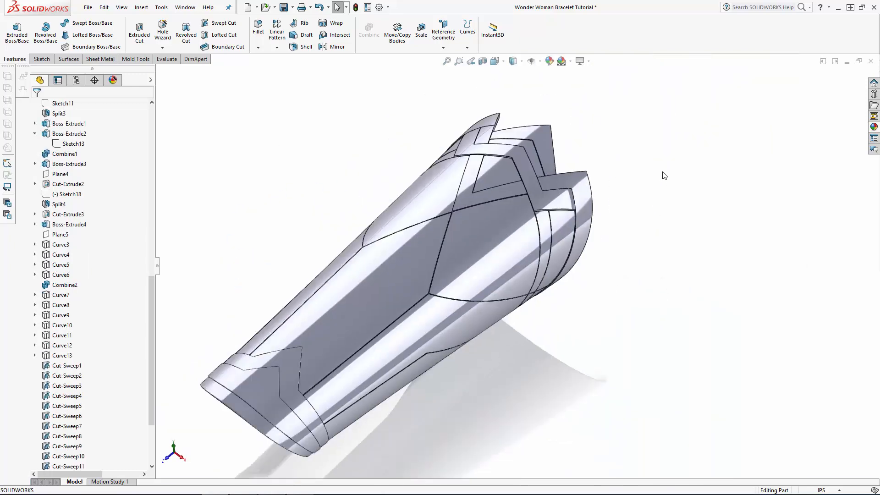
pyautogui.scroll(4, 489, 378)
pyautogui.scroll(-3, 444, 358)
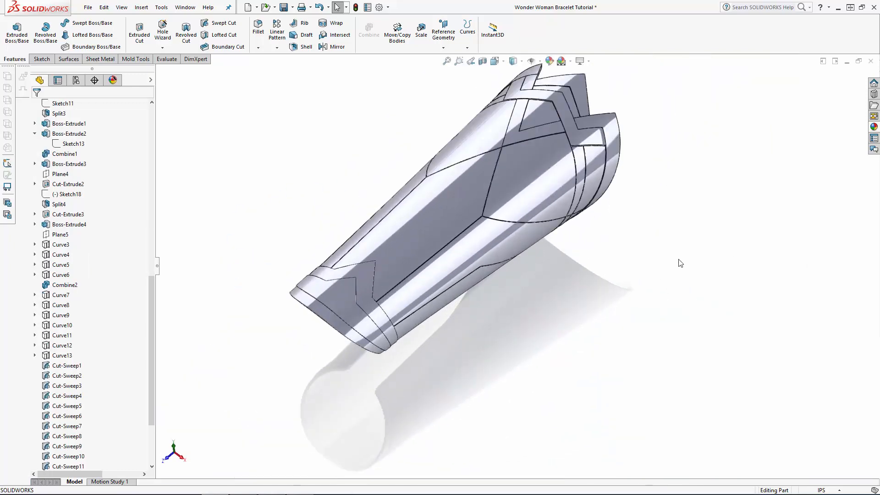
# Step: Apply the brushed steel appearance from the metal library to the whole bracelet
pyautogui.click(872, 128)
pyautogui.click(723, 96)
pyautogui.click(723, 87)
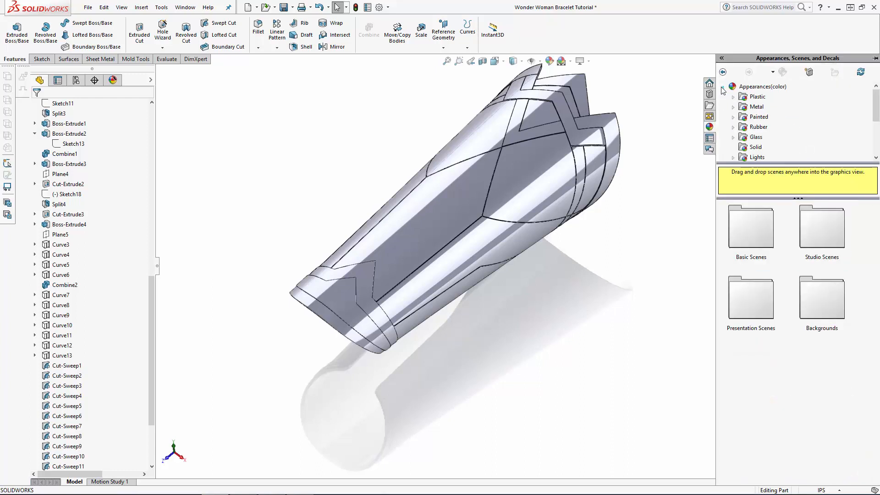
pyautogui.click(733, 106)
pyautogui.click(764, 97)
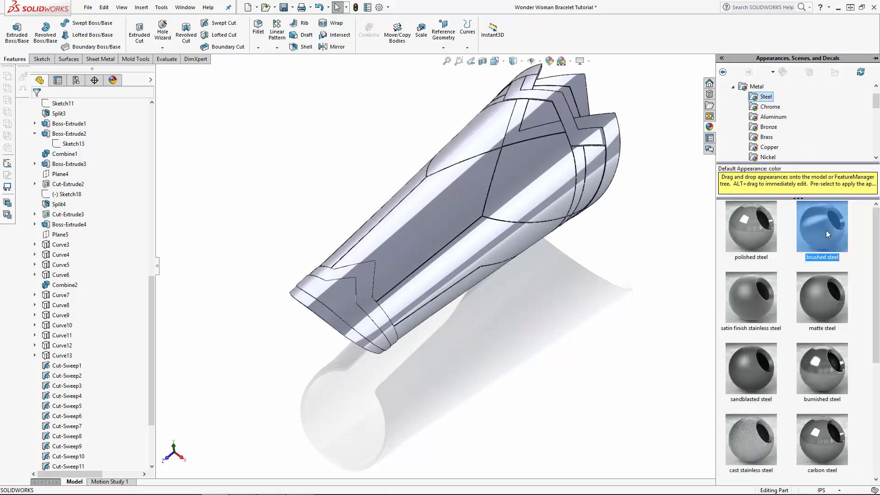
pyautogui.moveTo(825, 230); pyautogui.dragTo(515, 236)
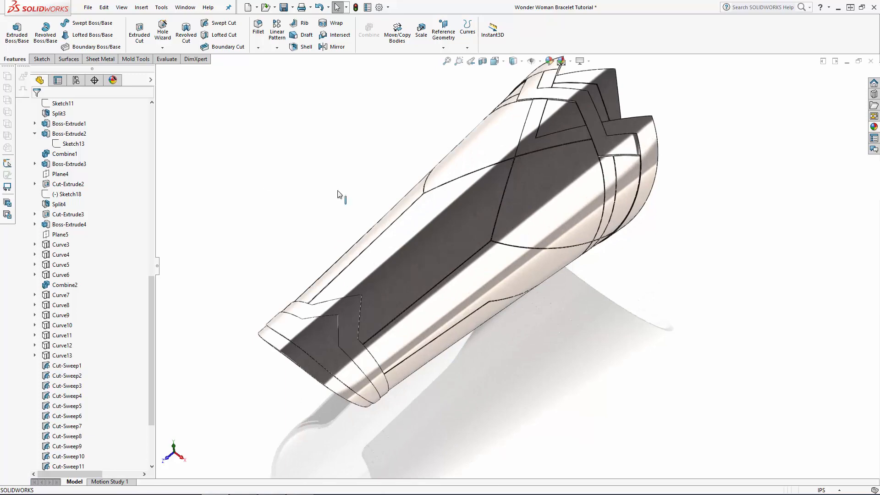
# Step: Edit the brushed steel appearance and darken its second colour to a grey-brown of RGB 140, 131, 121
pyautogui.click(113, 81)
pyautogui.click(37, 93)
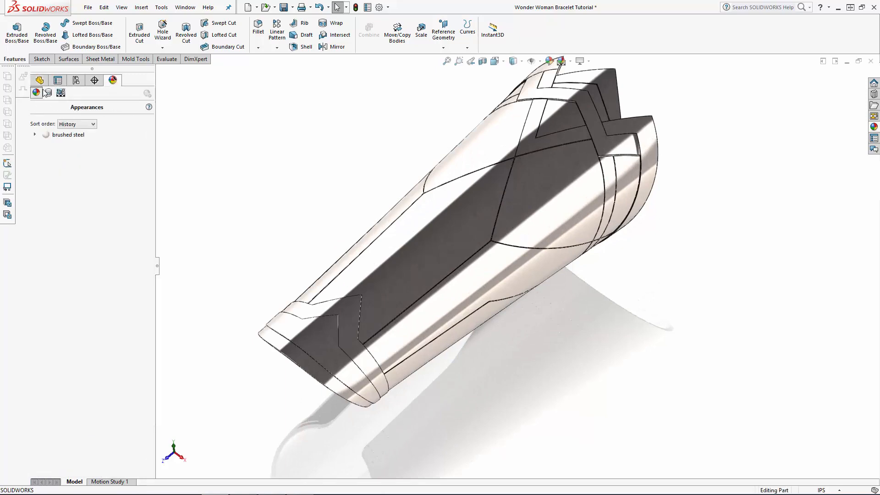
pyautogui.click(63, 137)
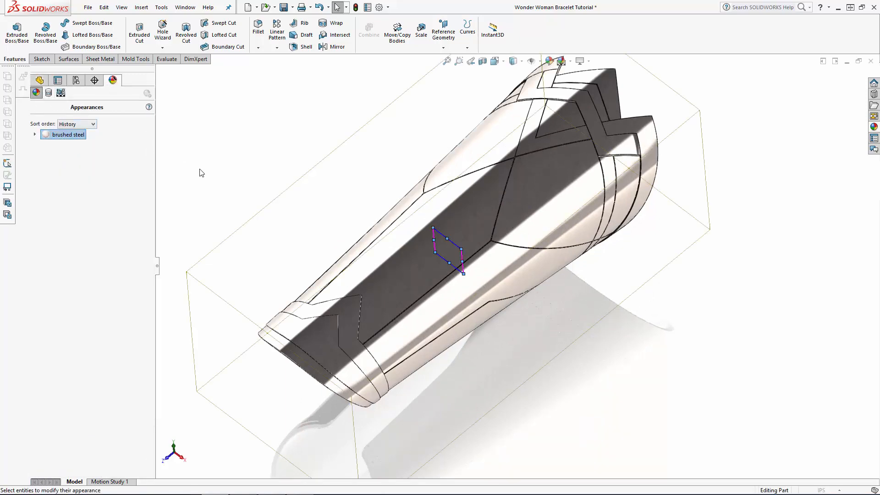
pyautogui.click(120, 254)
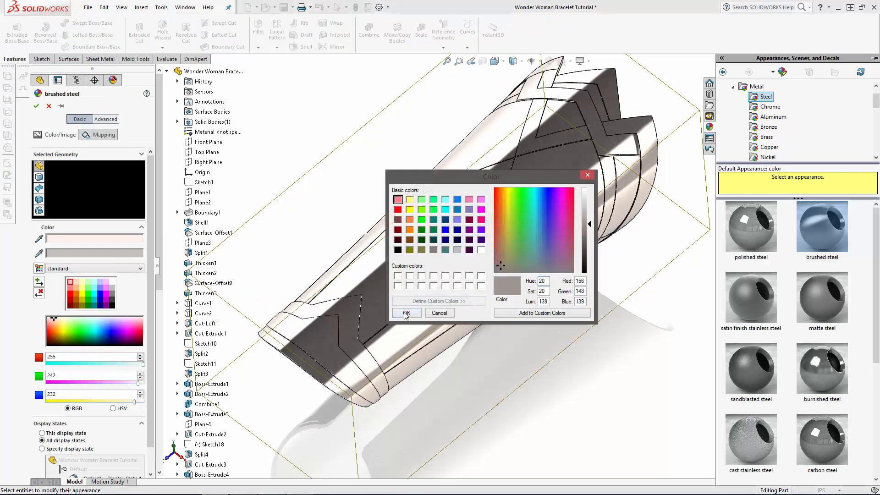
pyautogui.click(406, 312)
pyautogui.click(95, 253)
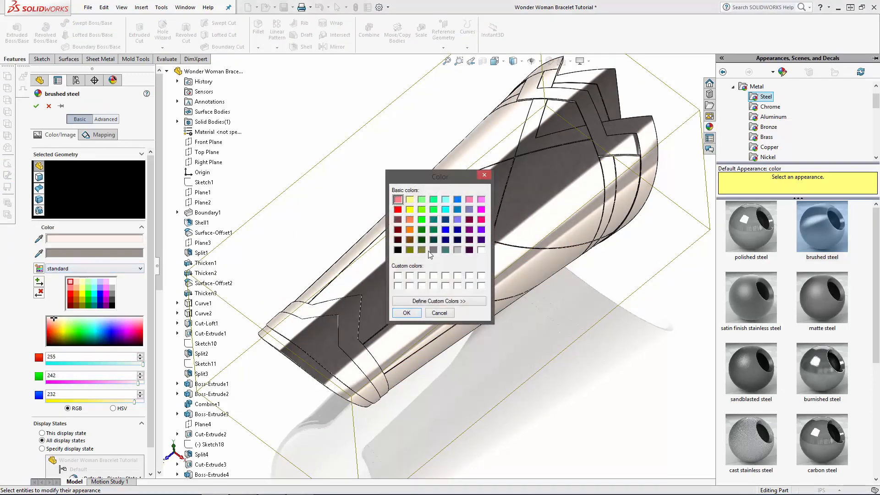
pyautogui.click(435, 303)
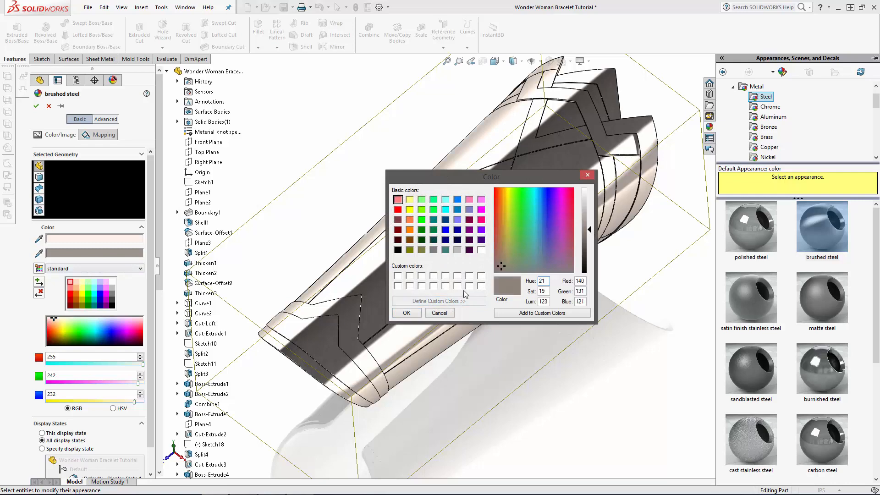
pyautogui.click(406, 312)
# Step: Change the brushed steel's main colour to neutral grey, RGB 187, 187, 187, and accept the appearance
pyautogui.click(94, 238)
pyautogui.click(434, 301)
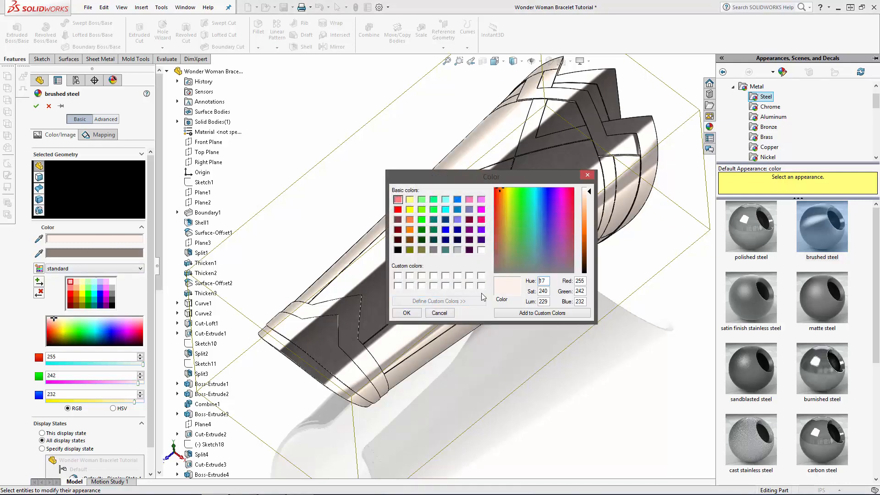
pyautogui.click(433, 249)
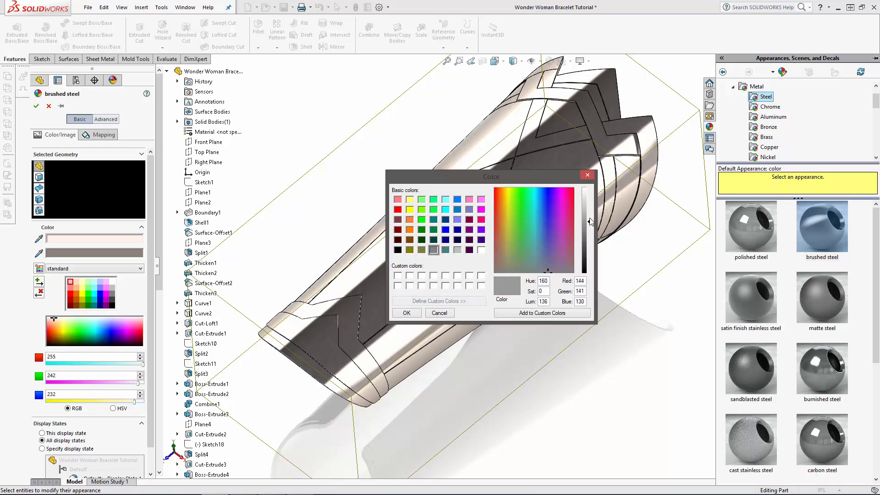
pyautogui.click(406, 312)
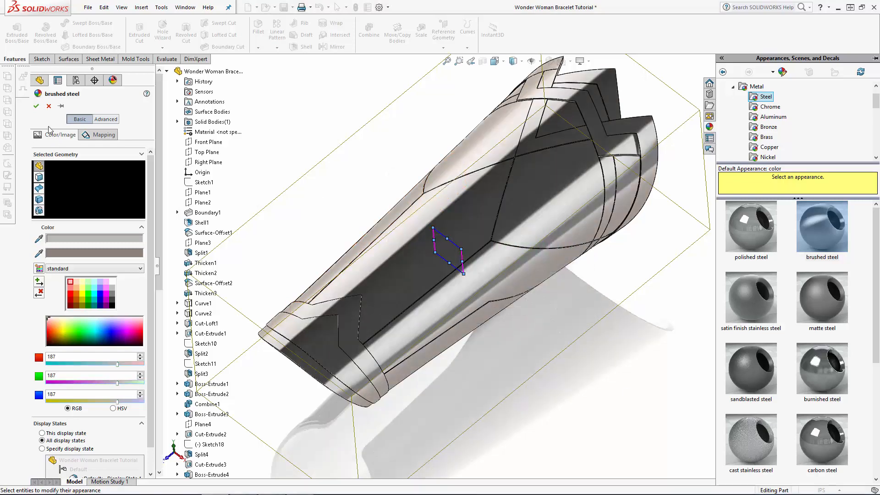
pyautogui.click(36, 107)
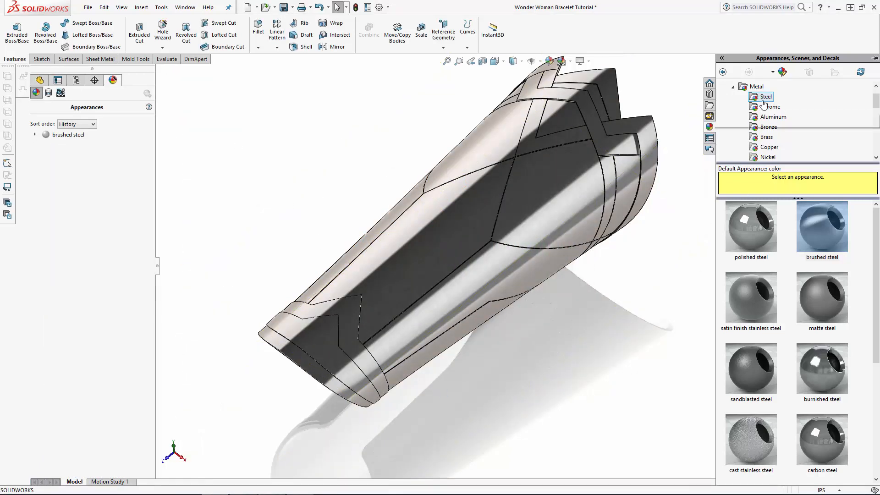
# Step: Apply the matte gold appearance to the Thicken3 feature forming a band at the narrow end
pyautogui.scroll(-3, 765, 110)
pyautogui.click(767, 118)
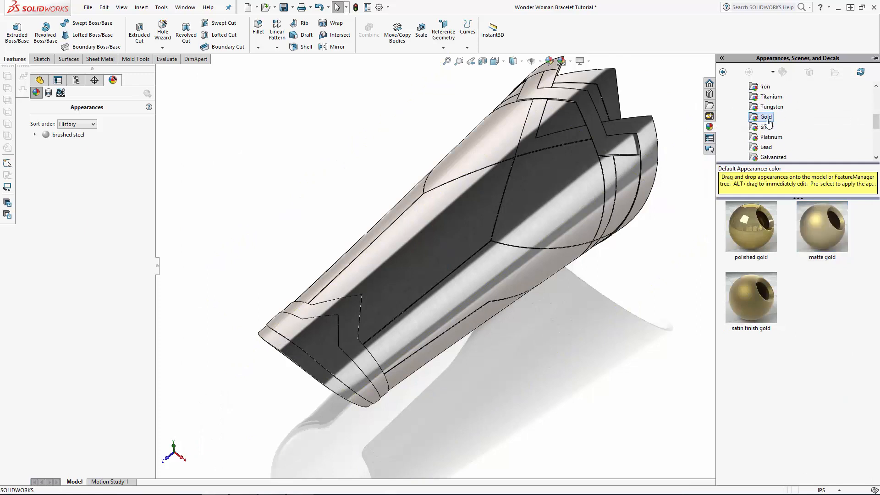
pyautogui.moveTo(826, 220); pyautogui.dragTo(317, 339)
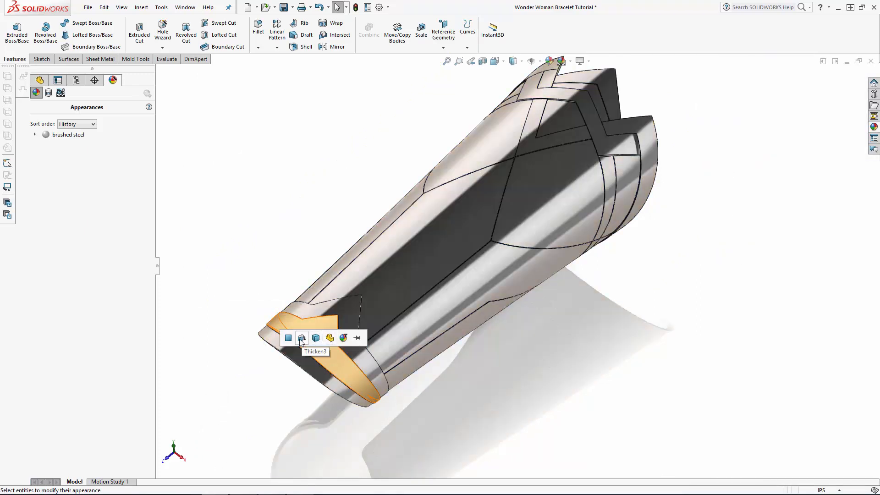
pyautogui.click(301, 340)
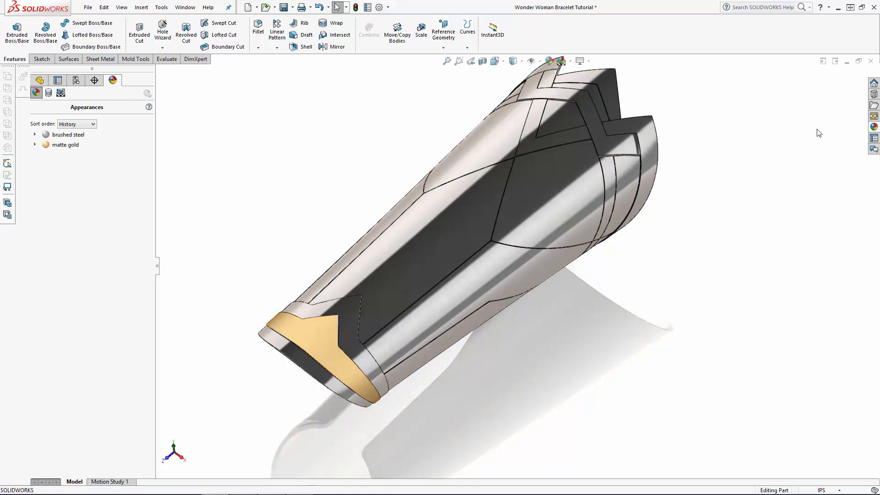
# Step: Edit the matte gold appearance and add the Thicken1 outer band and the thin step face beside it at the narrow end
pyautogui.click(66, 144)
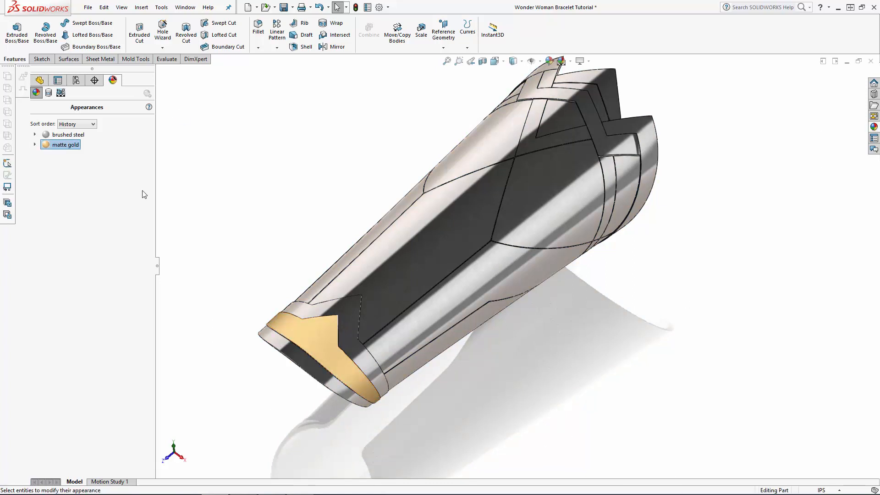
pyautogui.click(351, 330)
pyautogui.scroll(-10, 362, 367)
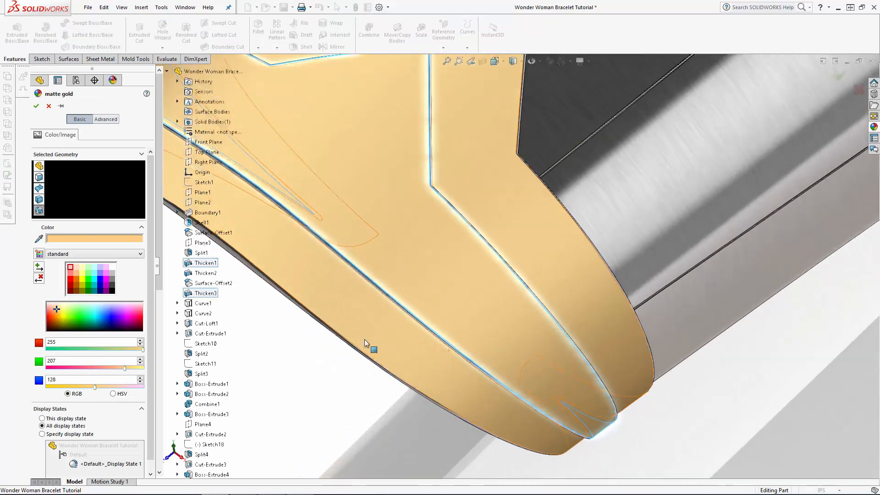
pyautogui.moveTo(408, 298); pyautogui.dragTo(420, 230, button='middle')
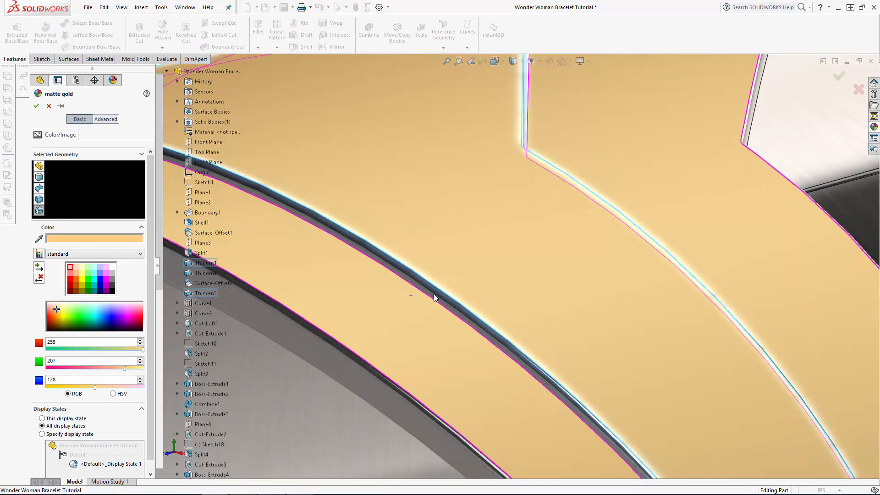
pyautogui.click(433, 294)
pyautogui.scroll(9, 458, 294)
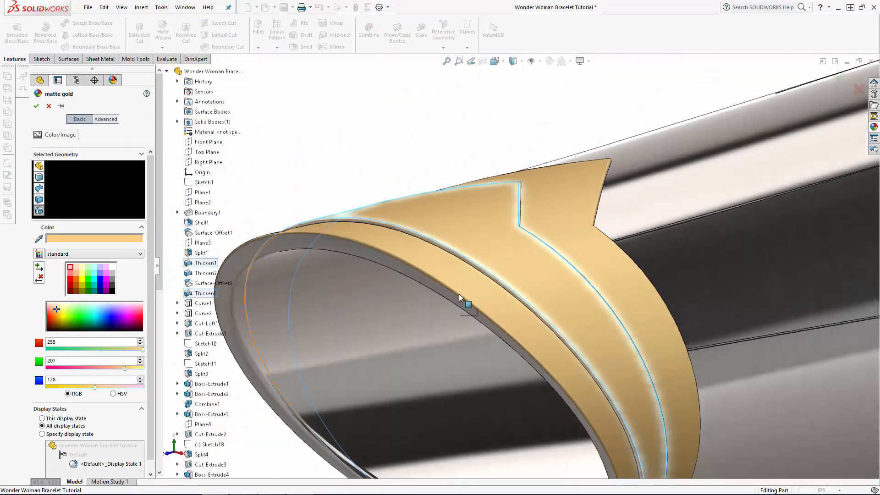
# Step: Extend the matte gold to the narrow-end bands' side faces from Split2 and Split3 and their Cut-Extrude1 ends at the opening
pyautogui.moveTo(545, 335); pyautogui.dragTo(624, 300, button='middle')
pyautogui.scroll(-10, 625, 324)
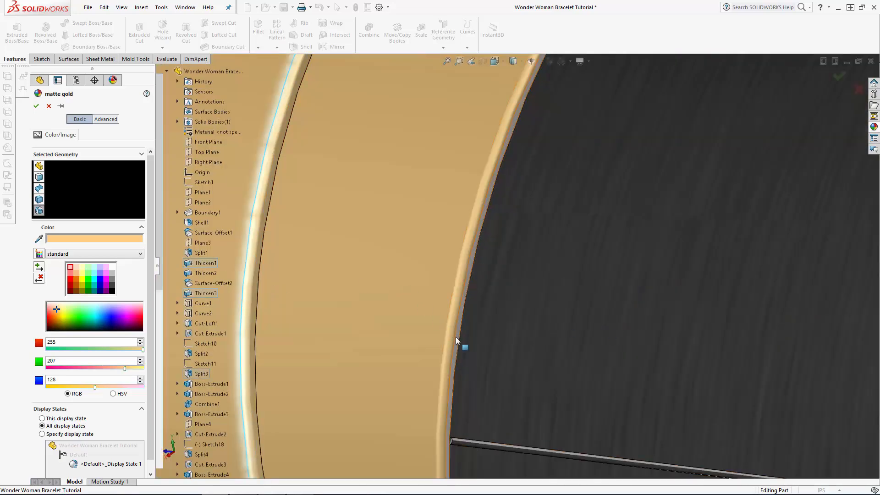
pyautogui.scroll(10, 455, 337)
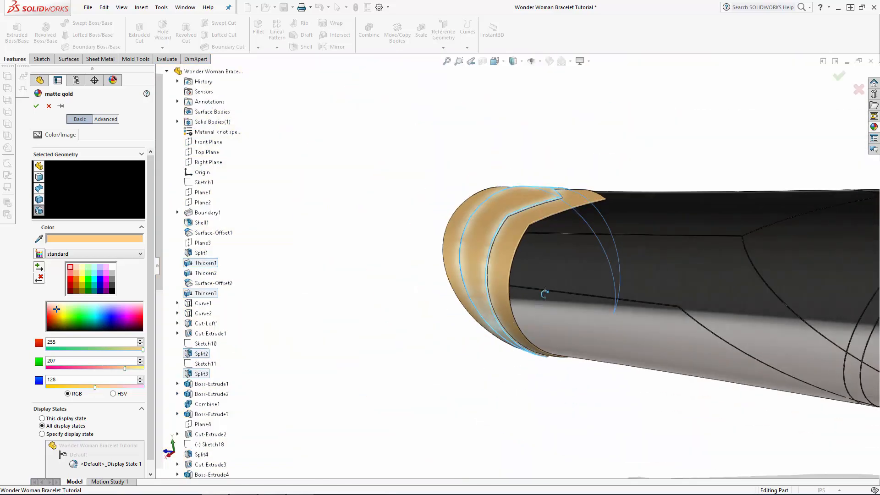
pyautogui.moveTo(544, 293); pyautogui.dragTo(424, 365, button='middle')
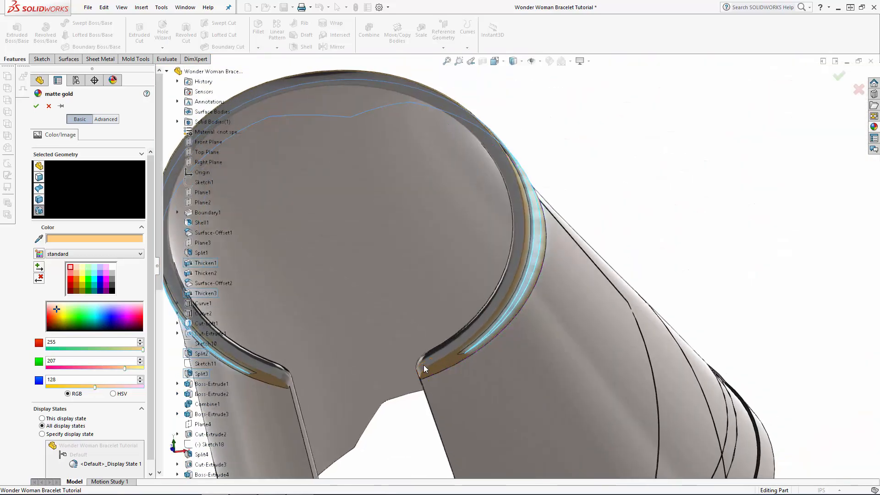
pyautogui.scroll(5, 532, 280)
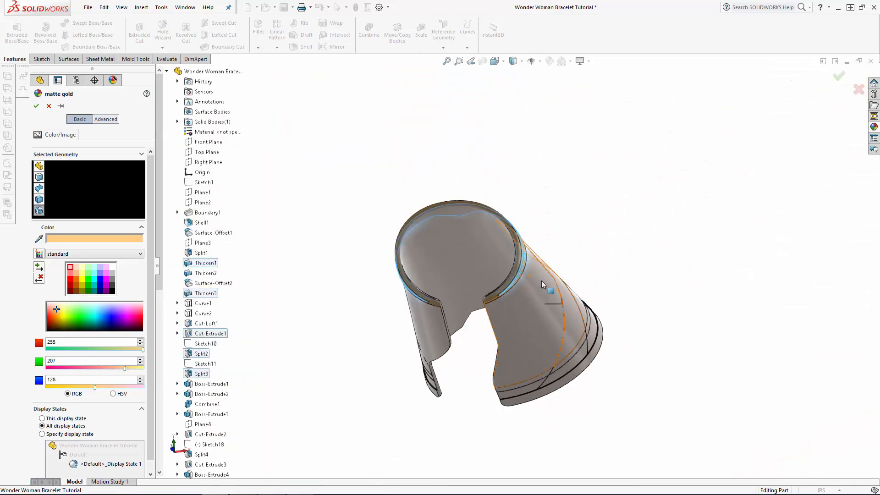
# Step: Add the zigzag trim Boss-Extrude3 and the outer rim Thicken2 at the wide end to the matte gold appearance
pyautogui.moveTo(540, 281); pyautogui.dragTo(447, 399, button='middle')
pyautogui.scroll(-5, 579, 266)
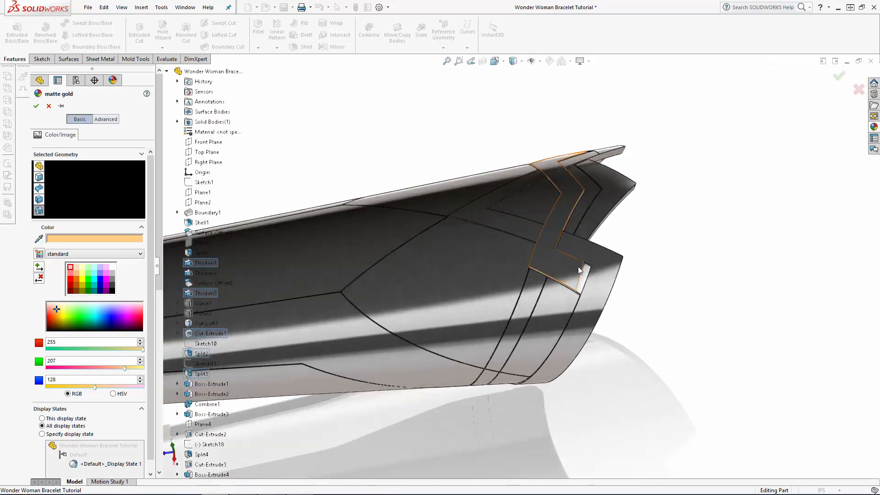
pyautogui.scroll(-2, 579, 265)
pyautogui.click(581, 243)
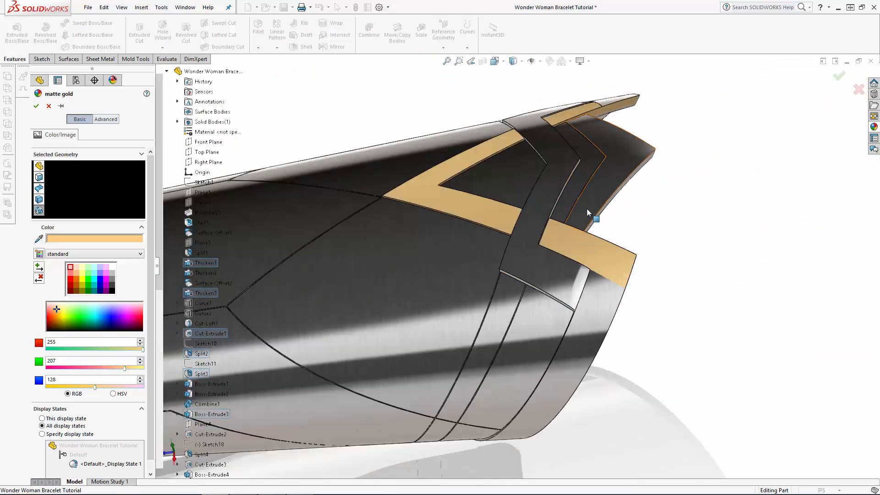
pyautogui.click(604, 296)
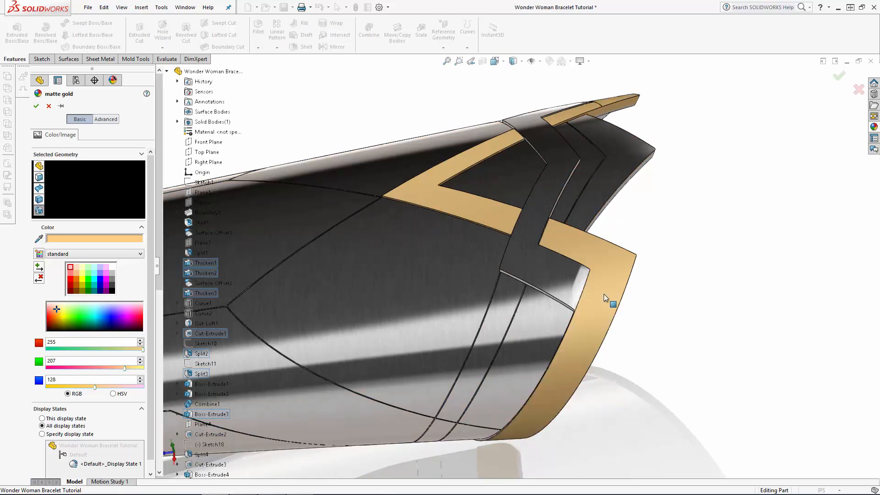
pyautogui.scroll(4, 636, 304)
# Step: Add the Cut-Extrude2 feature, which forms the wide-end rim's cut end faces, to the matte gold appearance
pyautogui.moveTo(662, 246); pyautogui.dragTo(442, 284, button='middle')
pyautogui.scroll(-5, 462, 251)
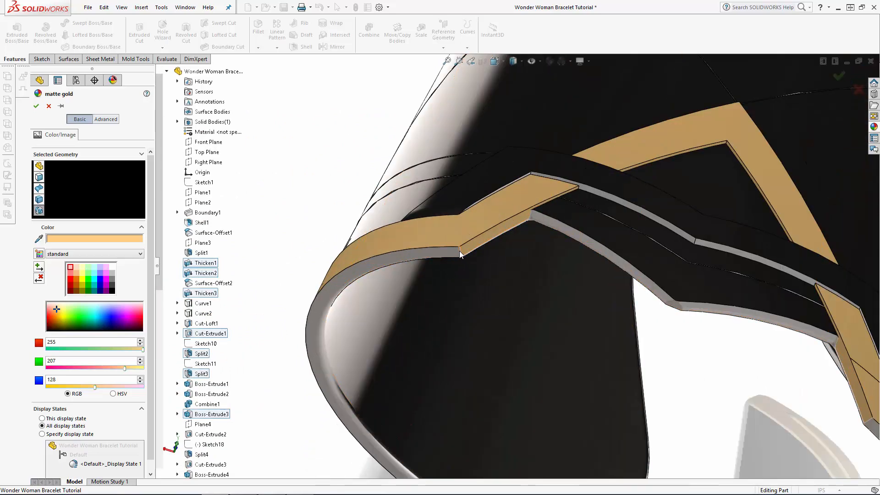
pyautogui.scroll(-4, 460, 250)
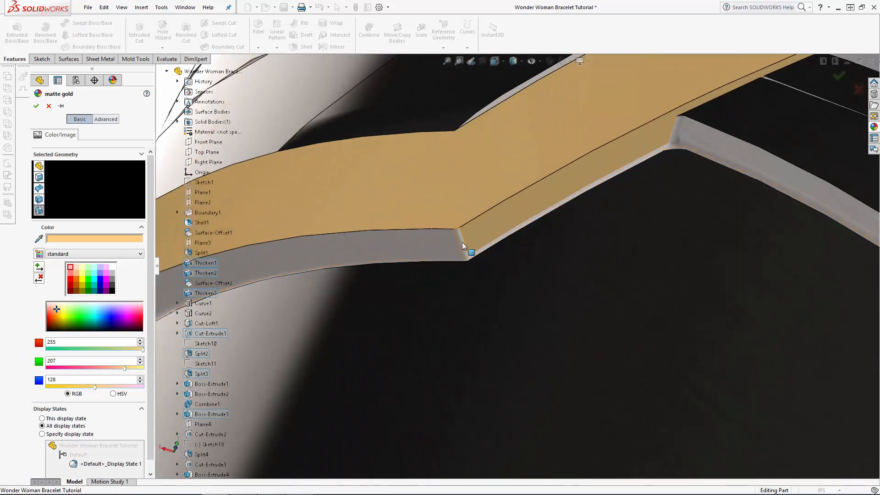
pyautogui.moveTo(446, 241); pyautogui.dragTo(543, 241, button='middle')
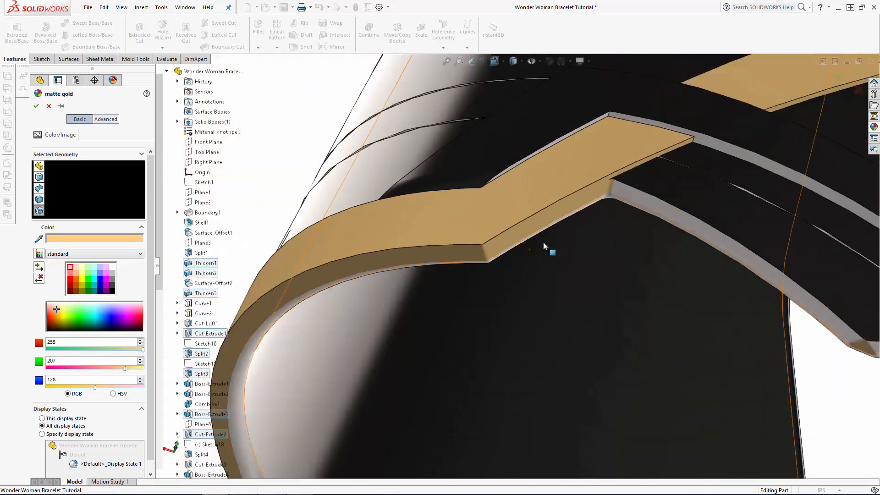
pyautogui.scroll(5, 544, 243)
pyautogui.scroll(-5, 625, 287)
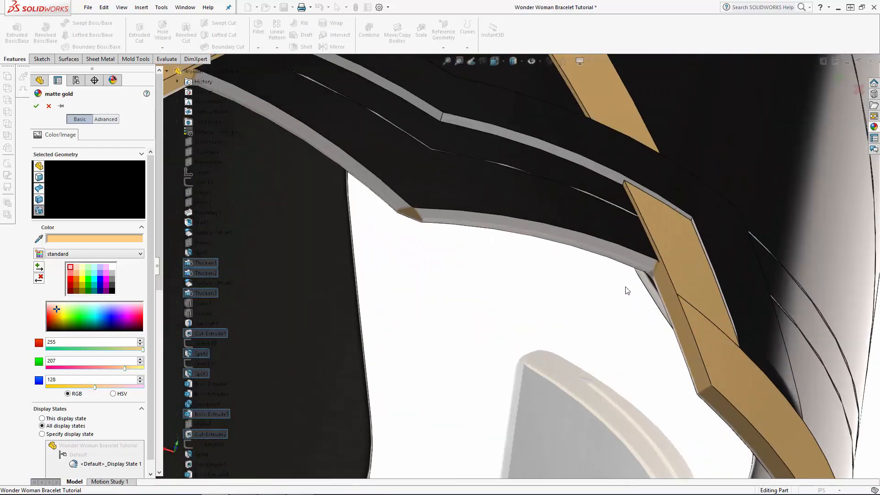
# Step: Add the Cut-Extrude3 feature along the front notch edge of the wide end to the matte gold appearance
pyautogui.click(423, 221)
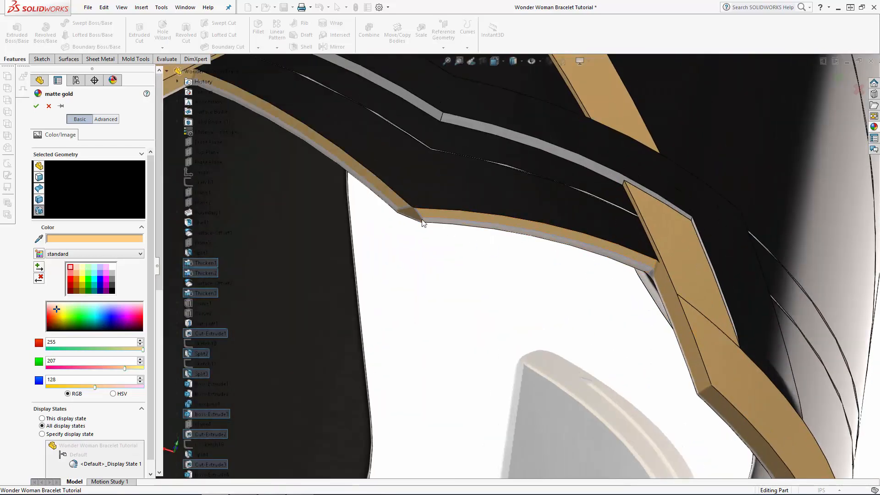
pyautogui.scroll(-3, 430, 220)
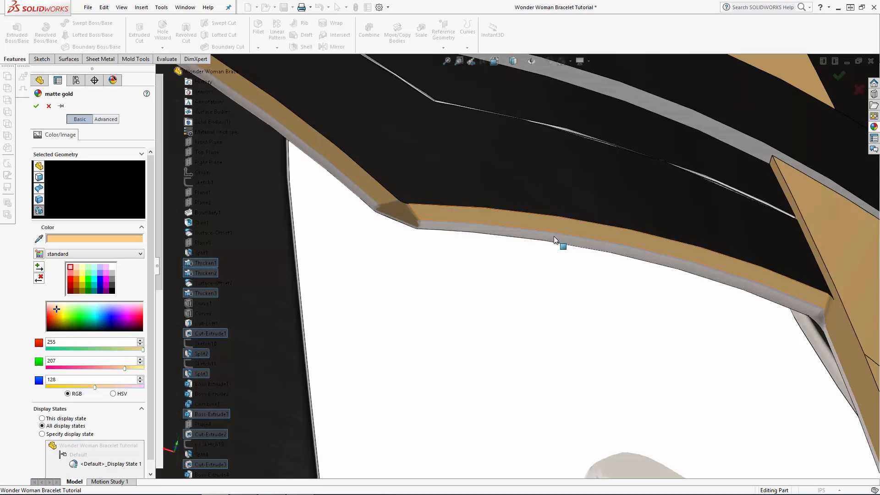
pyautogui.scroll(5, 591, 216)
pyautogui.scroll(3, 597, 207)
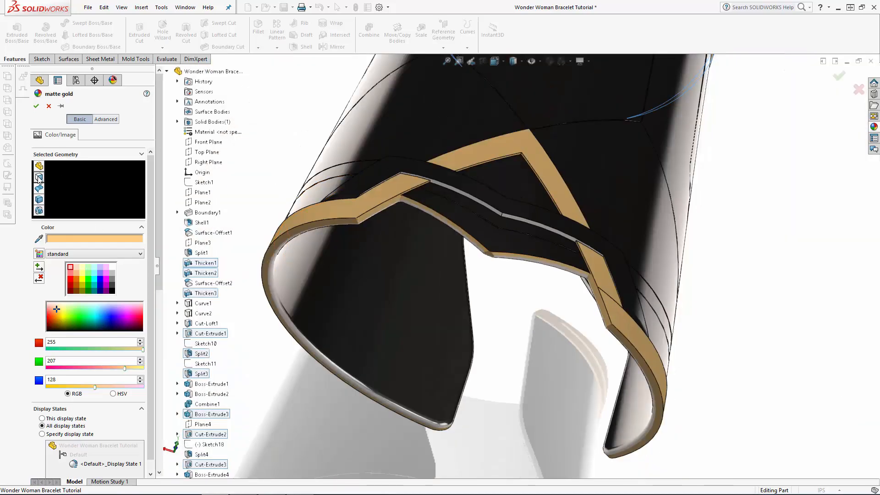
# Step: Restrict the appearance selection to faces and add the pointed front panel and the narrow curved strip at the wide end
pyautogui.click(512, 234)
pyautogui.moveTo(421, 158); pyautogui.dragTo(355, 307, button='middle')
pyautogui.scroll(5, 452, 345)
pyautogui.scroll(-3, 552, 413)
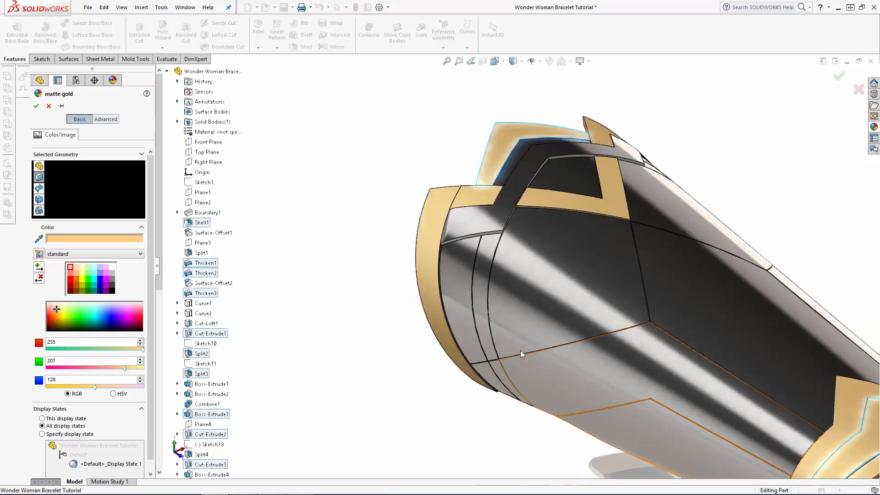
pyautogui.click(481, 293)
# Step: Add the remaining segments of the narrow curved strip around the wide end to the matte gold faces
pyautogui.scroll(5, 502, 372)
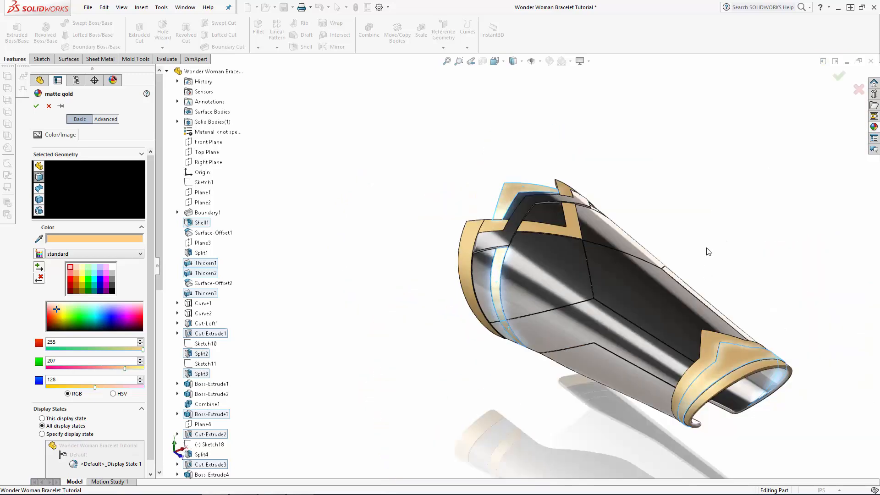
pyautogui.moveTo(502, 372); pyautogui.dragTo(577, 321, button='middle')
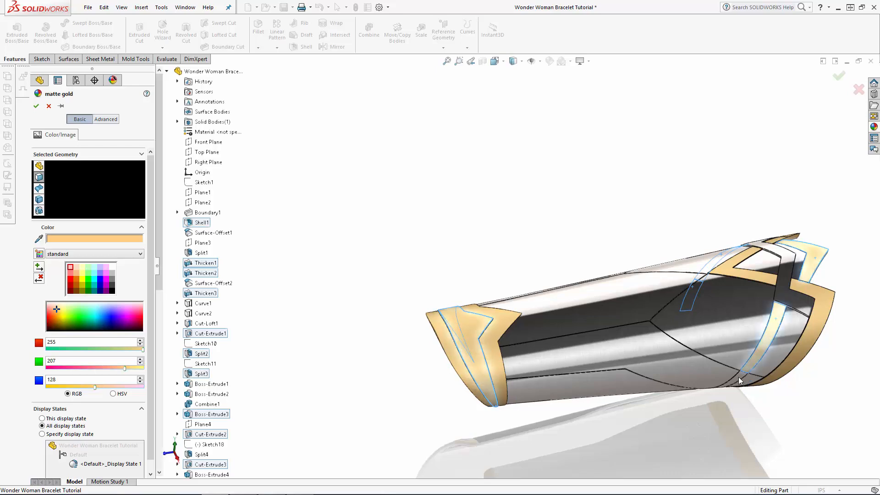
pyautogui.moveTo(716, 434); pyautogui.dragTo(683, 414, button='middle')
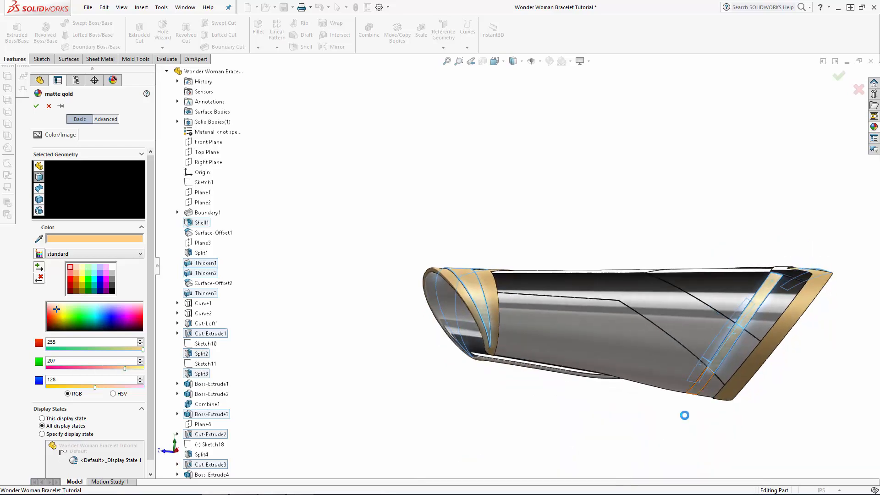
pyautogui.moveTo(777, 343); pyautogui.dragTo(268, 232, button='middle')
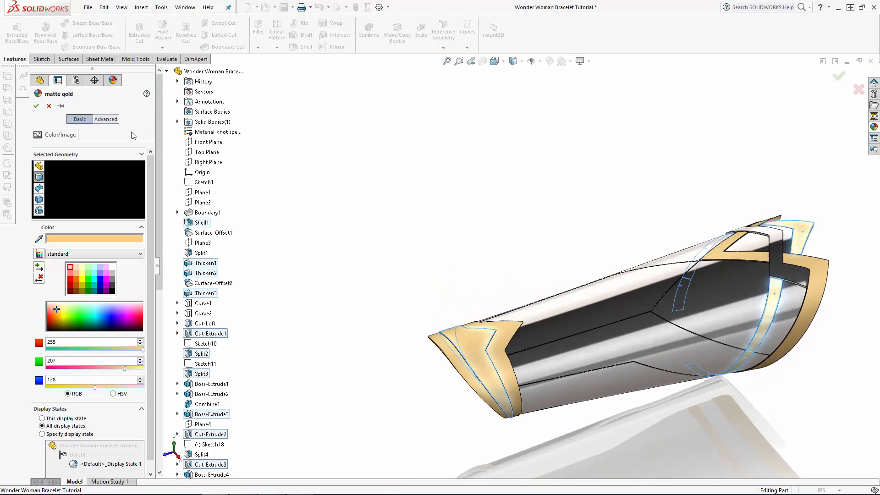
# Step: Set the matte gold's surface finish to Brushed in its advanced settings
pyautogui.click(106, 120)
pyautogui.click(131, 145)
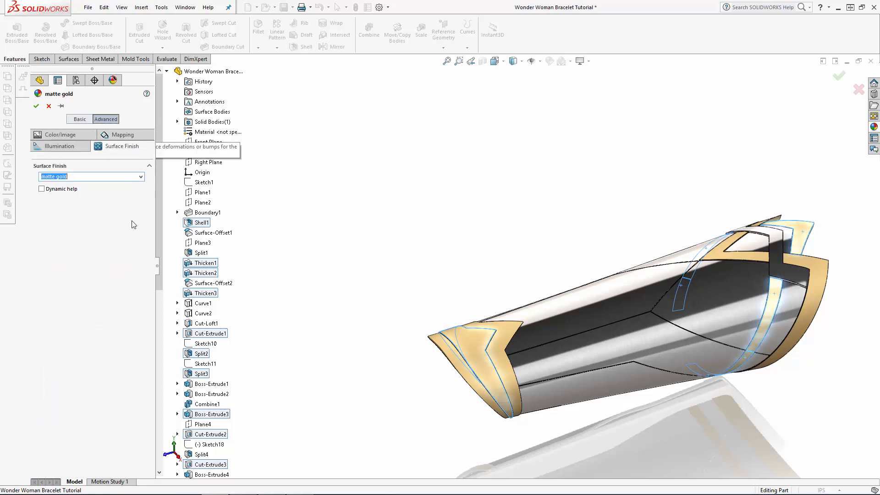
pyautogui.click(141, 177)
pyautogui.click(69, 197)
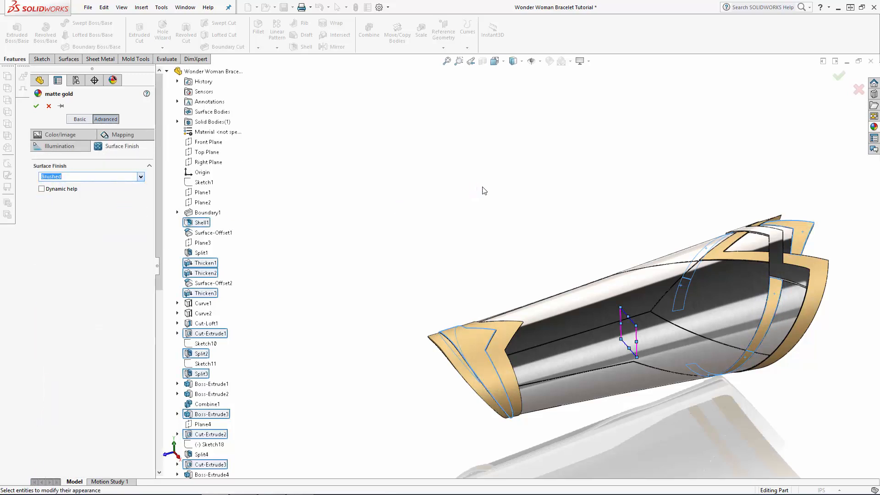
# Step: Enlarge the brushed finish's mapping frame on the bracelet, check the texture on the gold bands and accept the appearance
pyautogui.moveTo(636, 325); pyautogui.dragTo(663, 326)
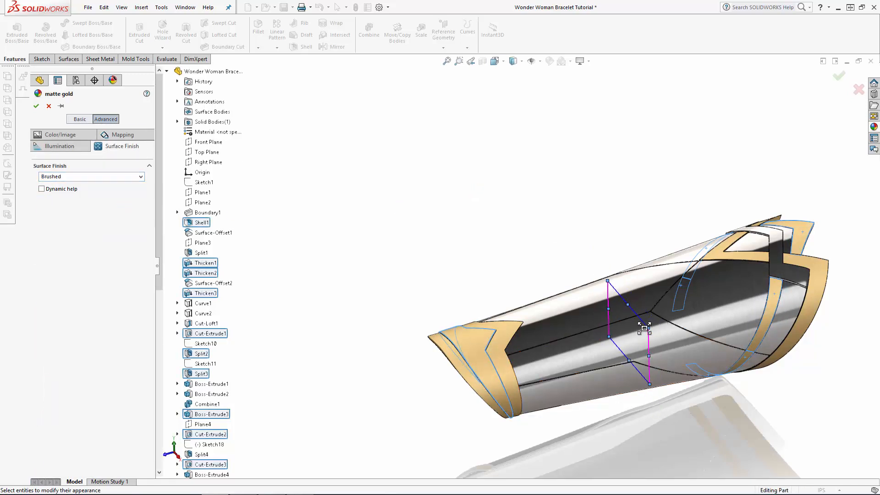
pyautogui.scroll(10, 496, 350)
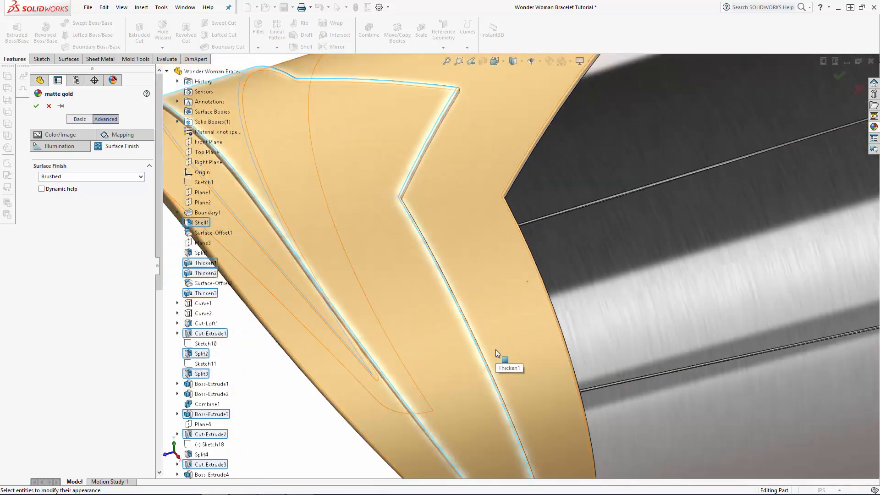
pyautogui.scroll(-10, 495, 349)
pyautogui.click(37, 106)
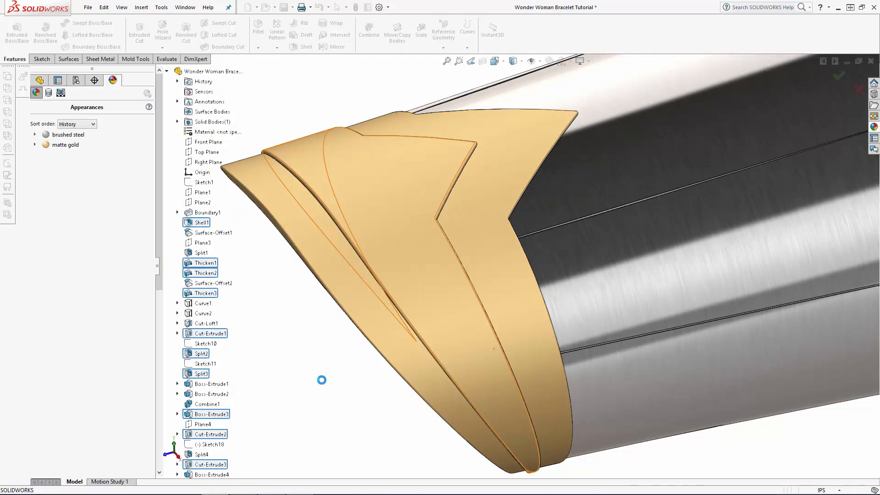
# Step: Examine the brushed steel and matte gold appearances on the bracelet from several angles
pyautogui.scroll(9, 630, 312)
pyautogui.scroll(-3, 717, 291)
pyautogui.moveTo(717, 292)
pyautogui.mouseDown(button='middle')
pyautogui.moveTo(731, 271)
pyautogui.moveTo(732, 289)
pyautogui.mouseUp(button='middle')
pyautogui.scroll(5, 718, 239)
pyautogui.scroll(-4, 703, 183)
pyautogui.keyDown('ctrl'); pyautogui.moveTo(459, 388); pyautogui.dragTo(588, 349, button='middle'); pyautogui.keyUp('ctrl')
pyautogui.scroll(-1, 597, 386)
pyautogui.keyDown('ctrl'); pyautogui.moveTo(597, 387); pyautogui.dragTo(597, 366, button='middle'); pyautogui.keyUp('ctrl')
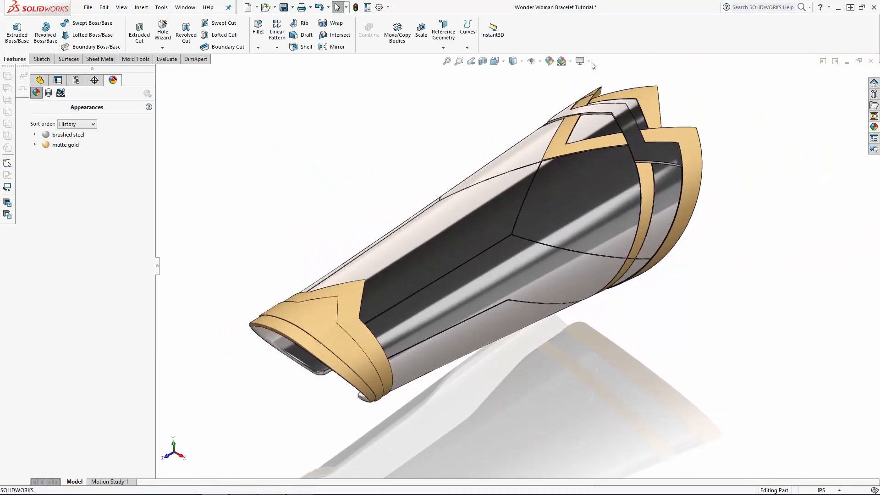
# Step: Display the bracelet in perspective view
pyautogui.click(589, 61)
pyautogui.click(594, 106)
pyautogui.click(589, 61)
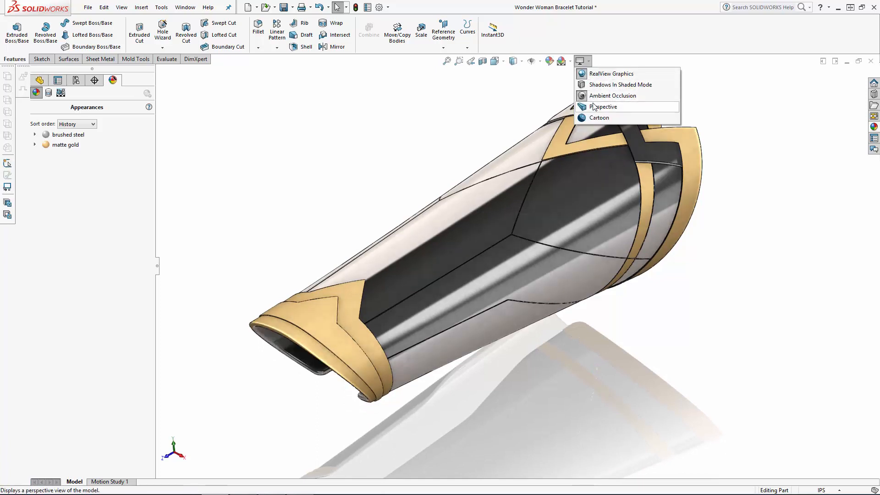
pyautogui.click(594, 107)
pyautogui.moveTo(731, 217); pyautogui.dragTo(733, 227, button='middle')
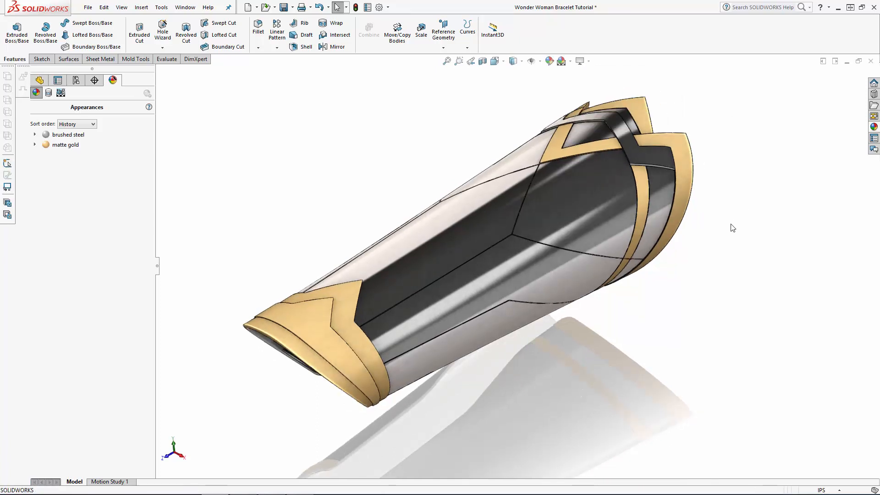